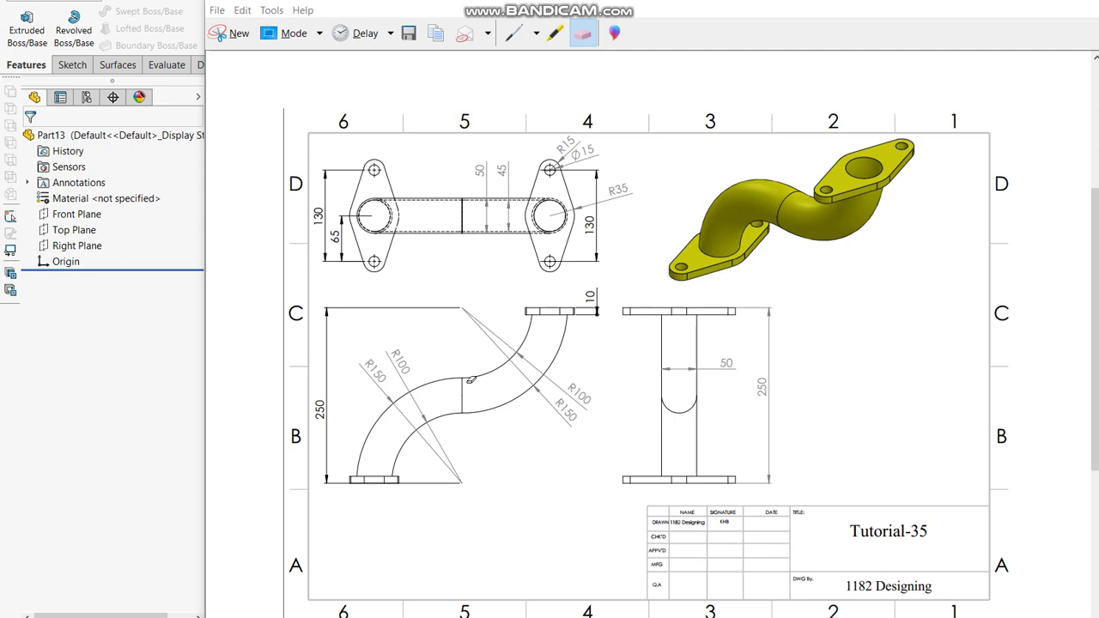
Mark the pipe bends and their R100/R150 labels in red on the Tutorial-35 drawing, then close it.
left_click(536, 33)
left_click(530, 55)
mouse_move(772, 163)
left_mouse_down()
mouse_move(773, 135)
mouse_move(769, 176)
left_mouse_up()
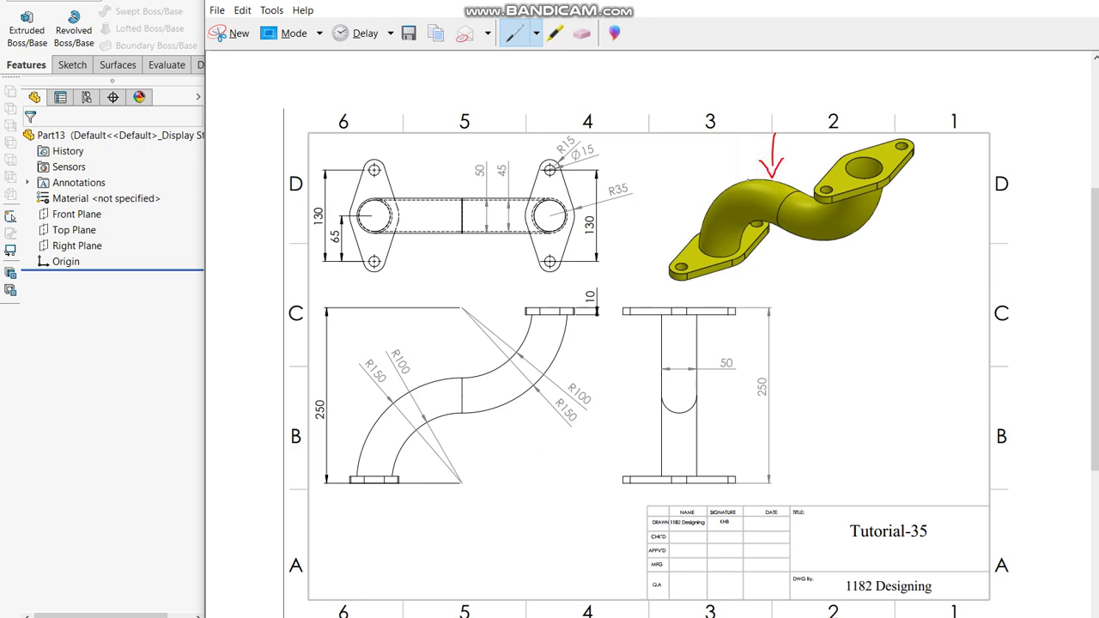
left_click_drag(358, 364, 415, 381)
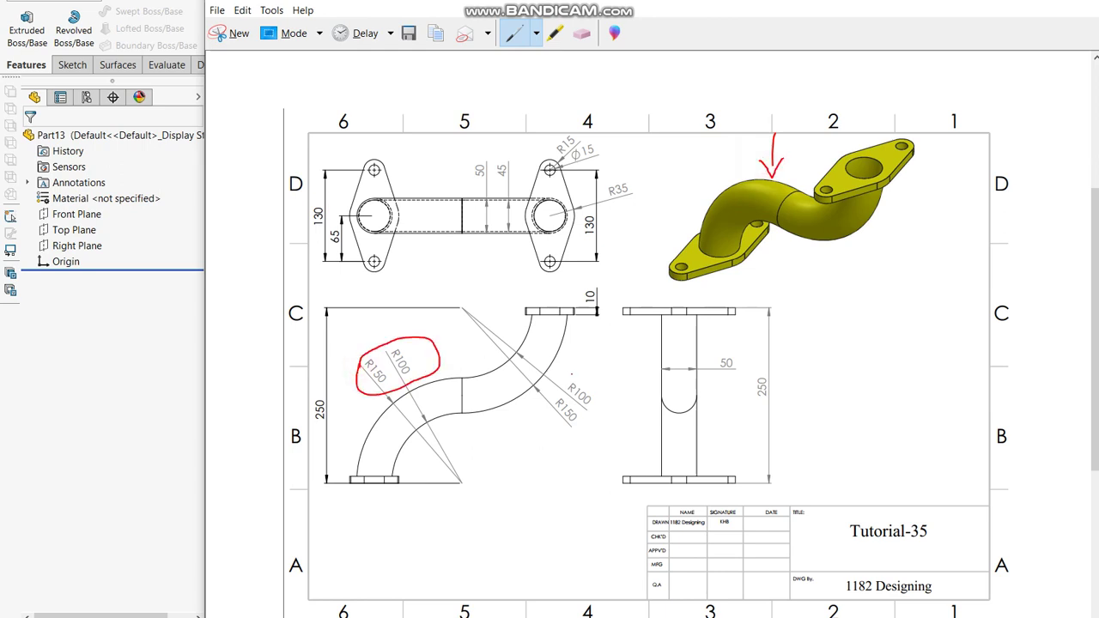
left_click_drag(557, 378, 574, 419)
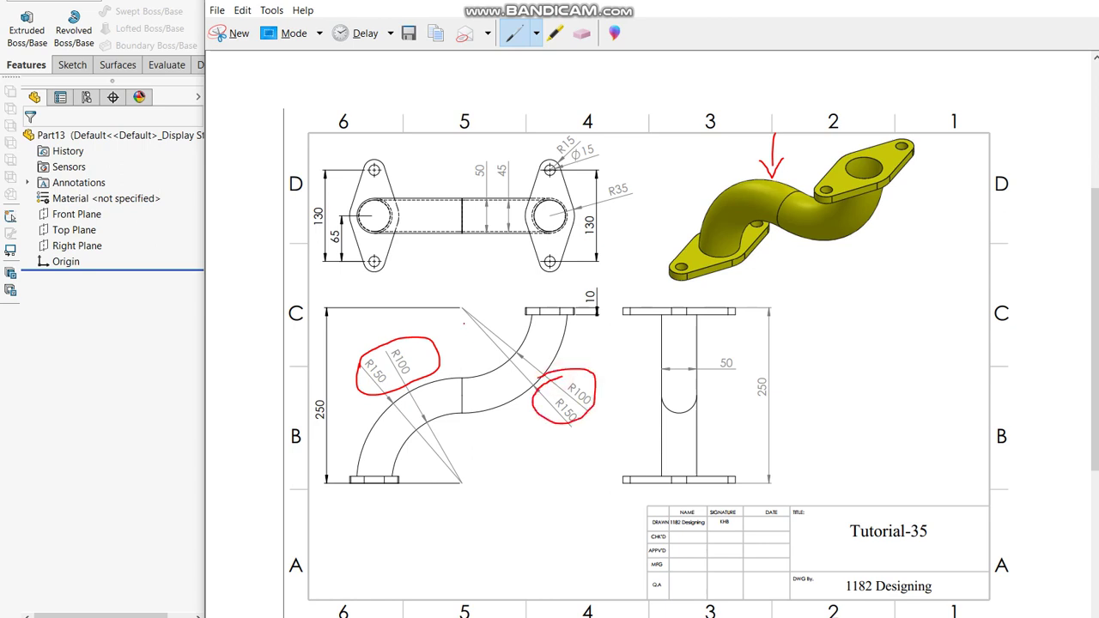
left_click_drag(463, 309, 465, 378)
left_click_drag(462, 485, 463, 487)
left_click(77, 345)
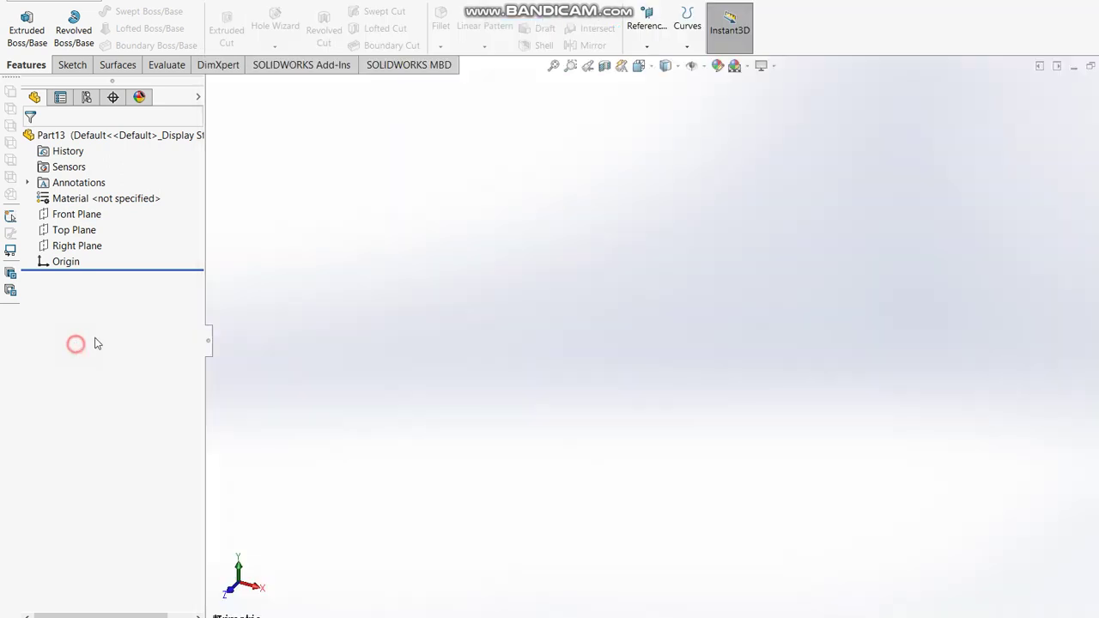
Start a new sketch on the Front Plane.
left_click(72, 65)
left_click(21, 30)
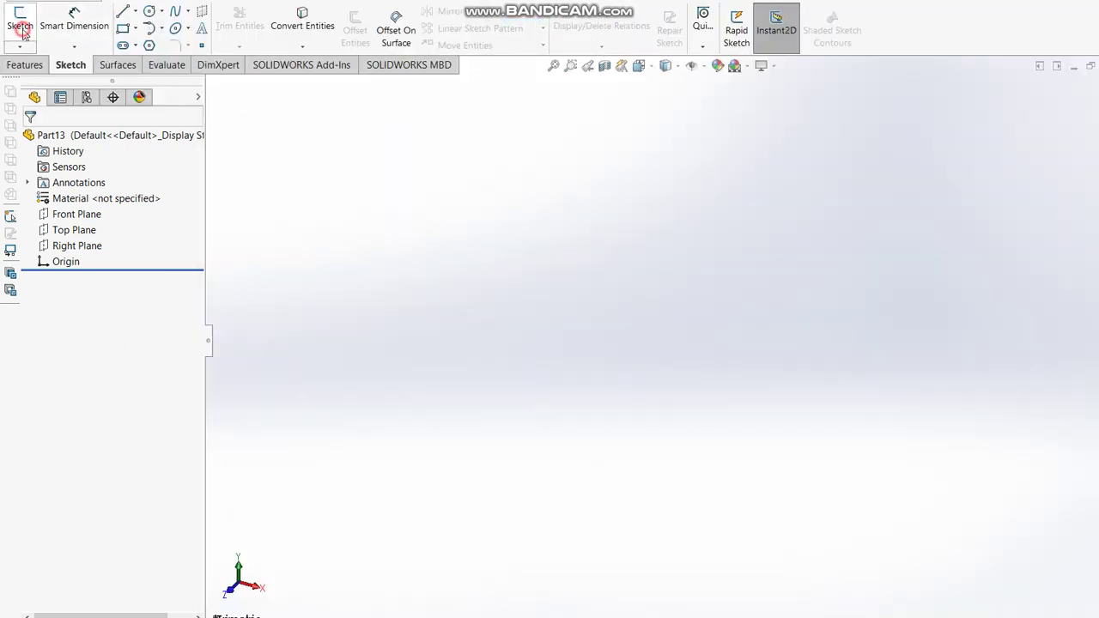
left_click(482, 194)
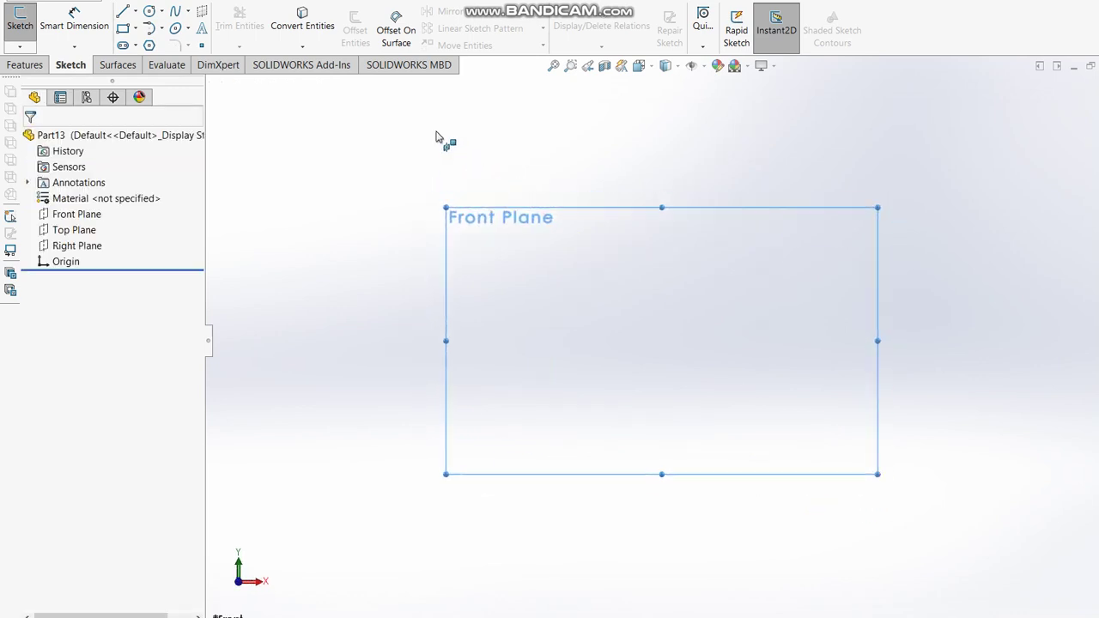
Draw a circle passing through the origin and a tangent circle stacked directly above it.
left_click(148, 11)
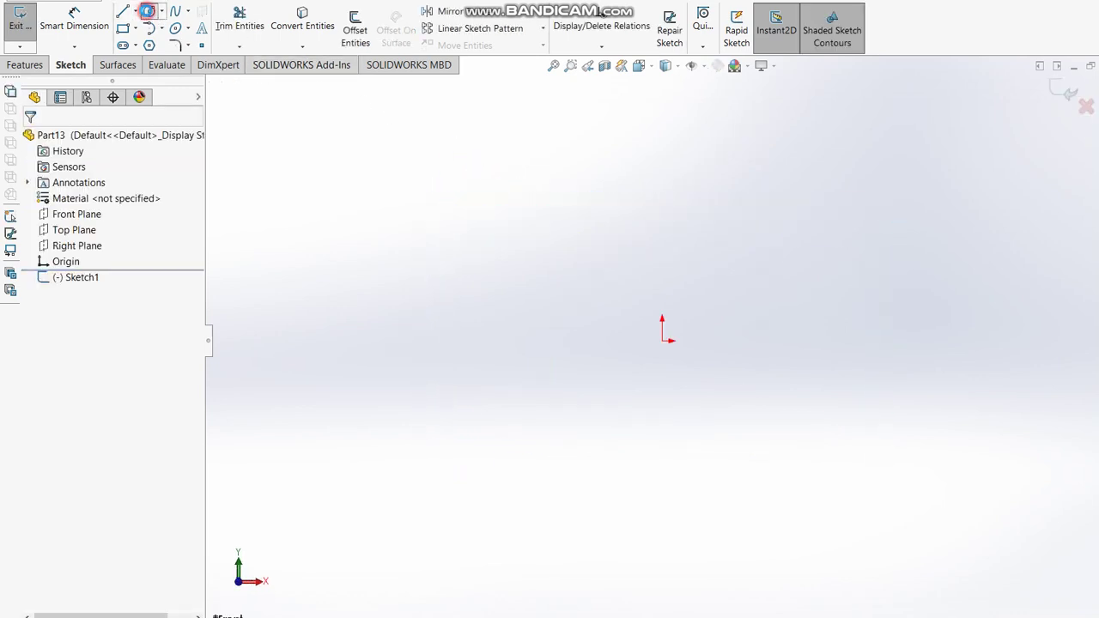
left_click(668, 359)
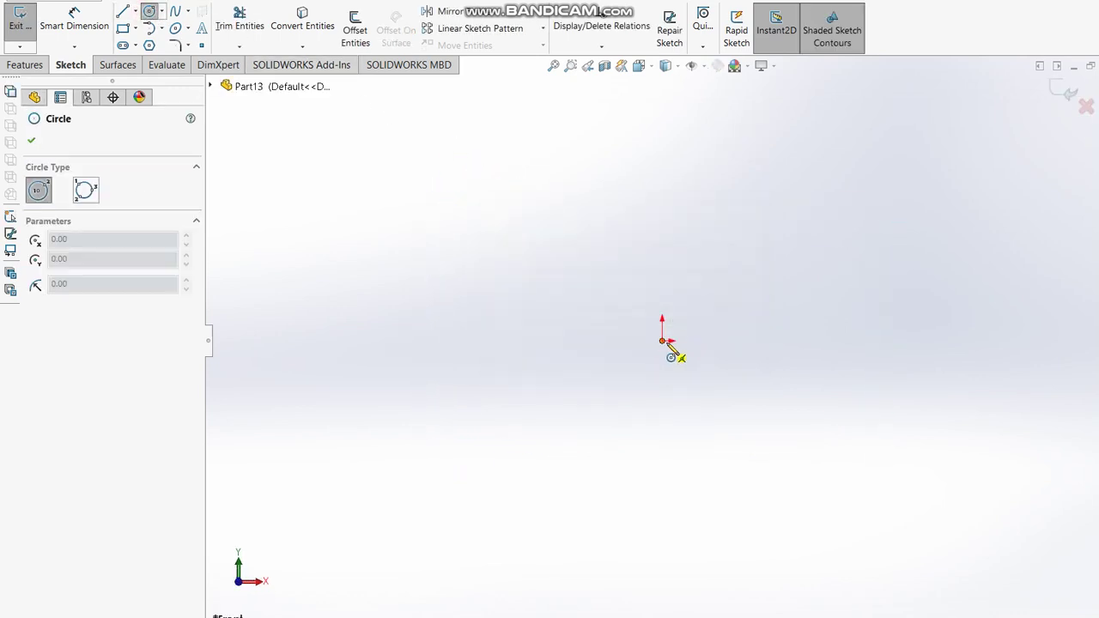
left_click(760, 340)
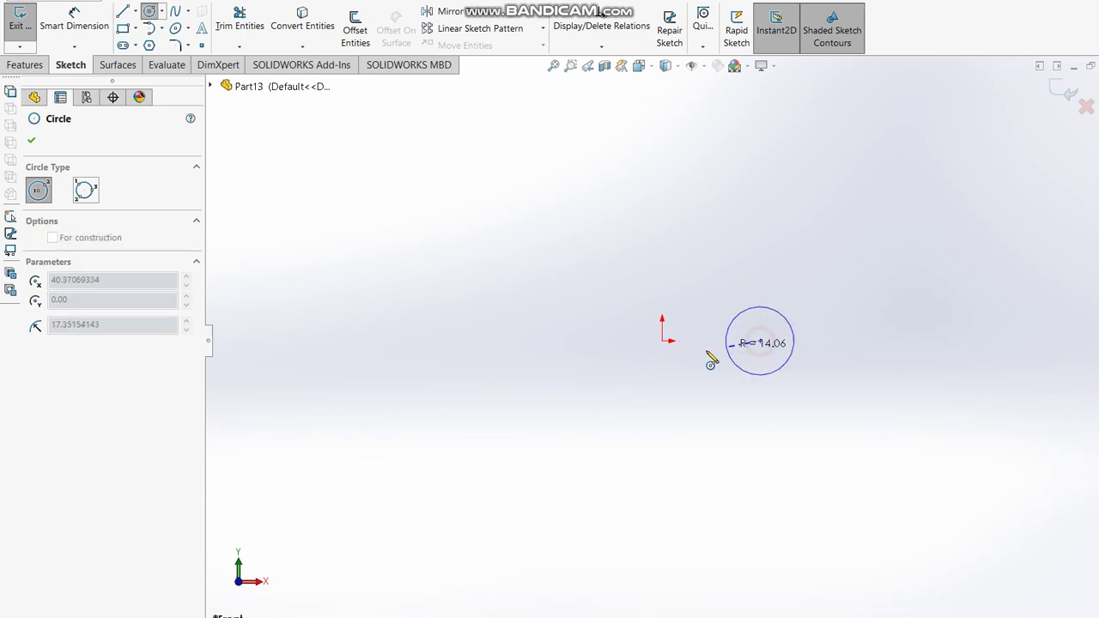
left_click(663, 341)
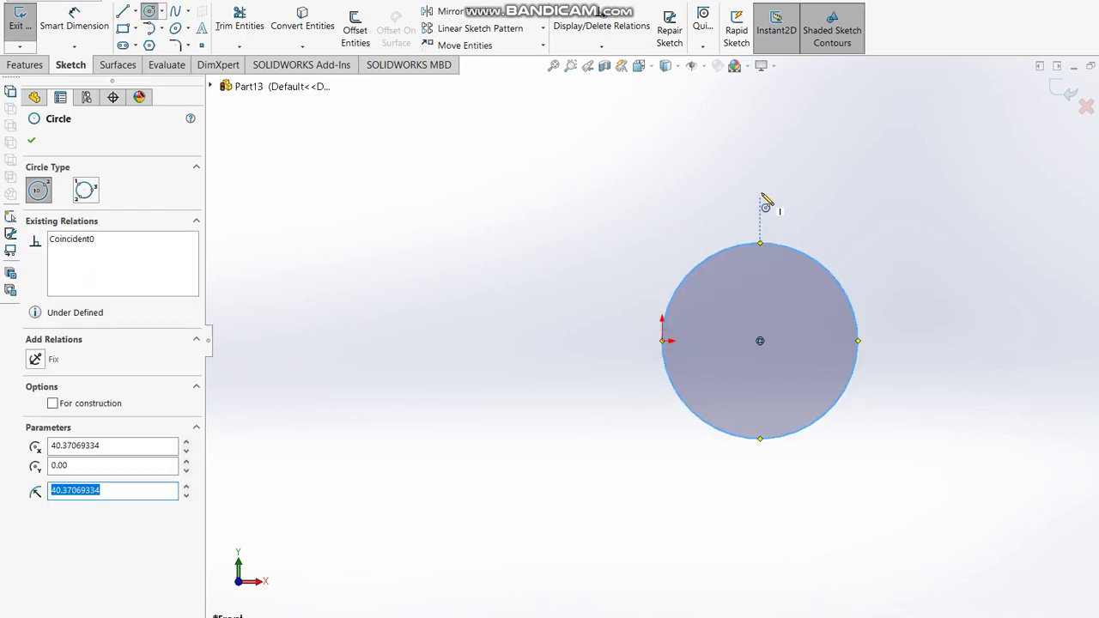
left_click(760, 134)
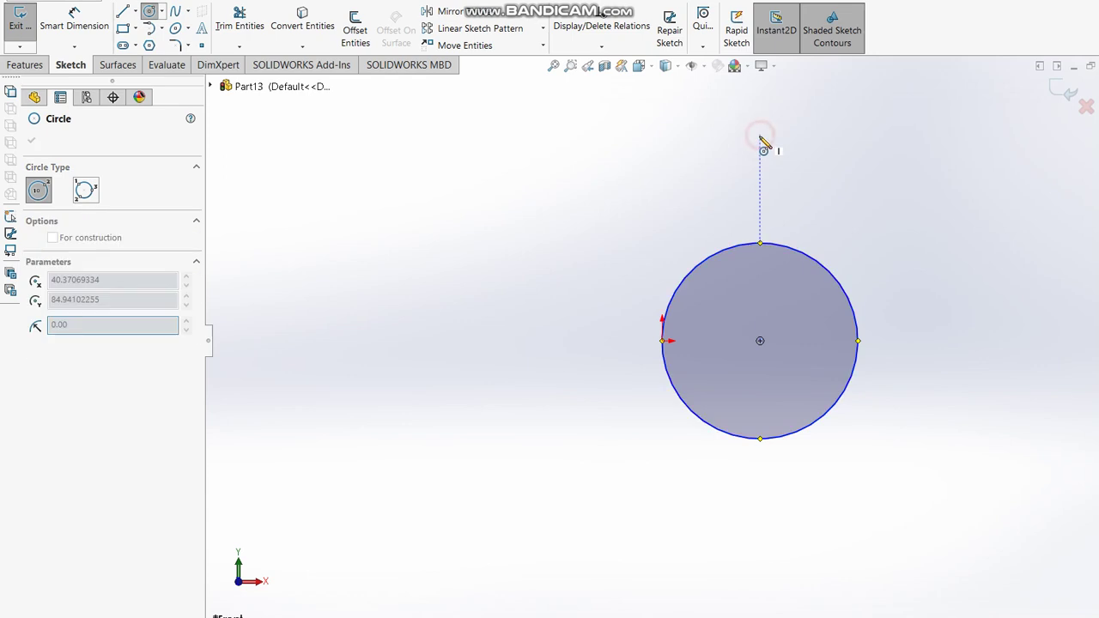
left_click(761, 245)
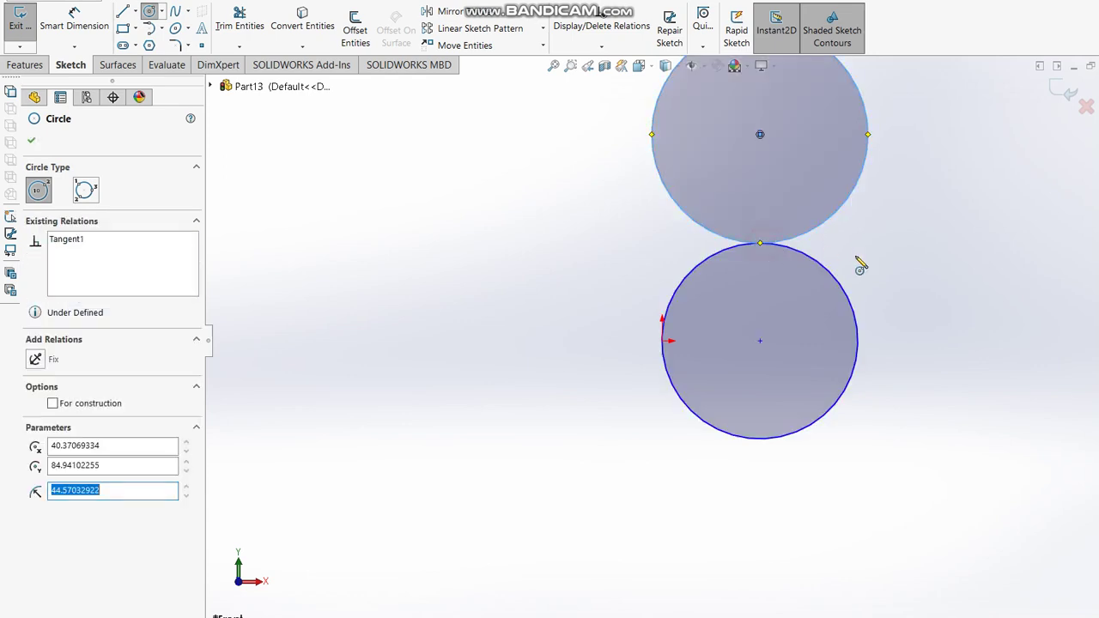
left_click(83, 28)
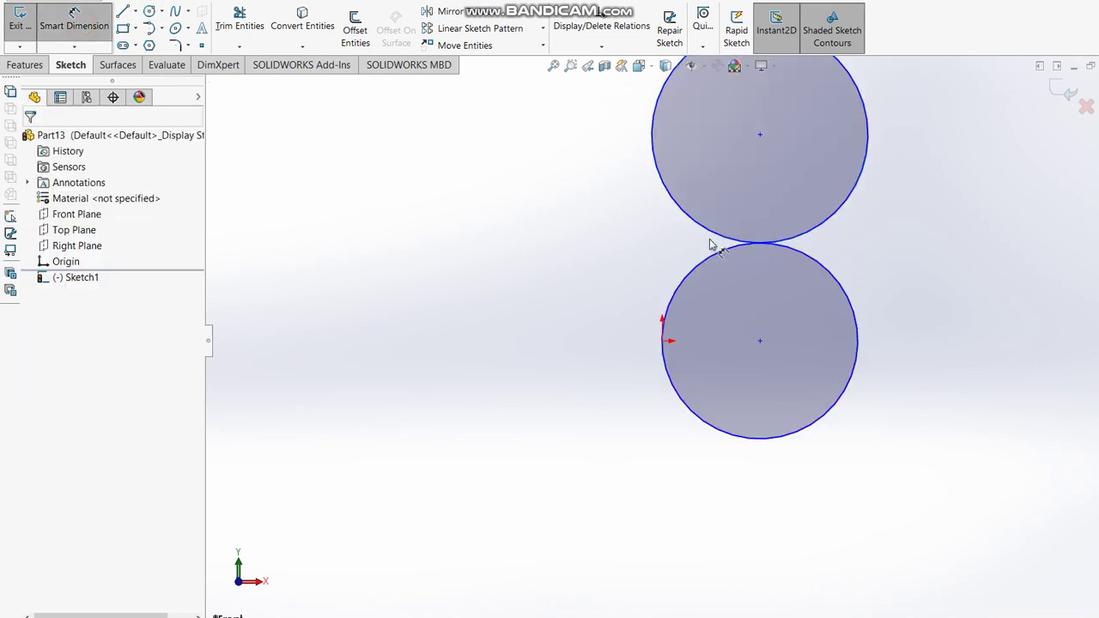
Dimension both the lower and upper circles to 250 mm diameter.
left_click(838, 286)
left_click(518, 310)
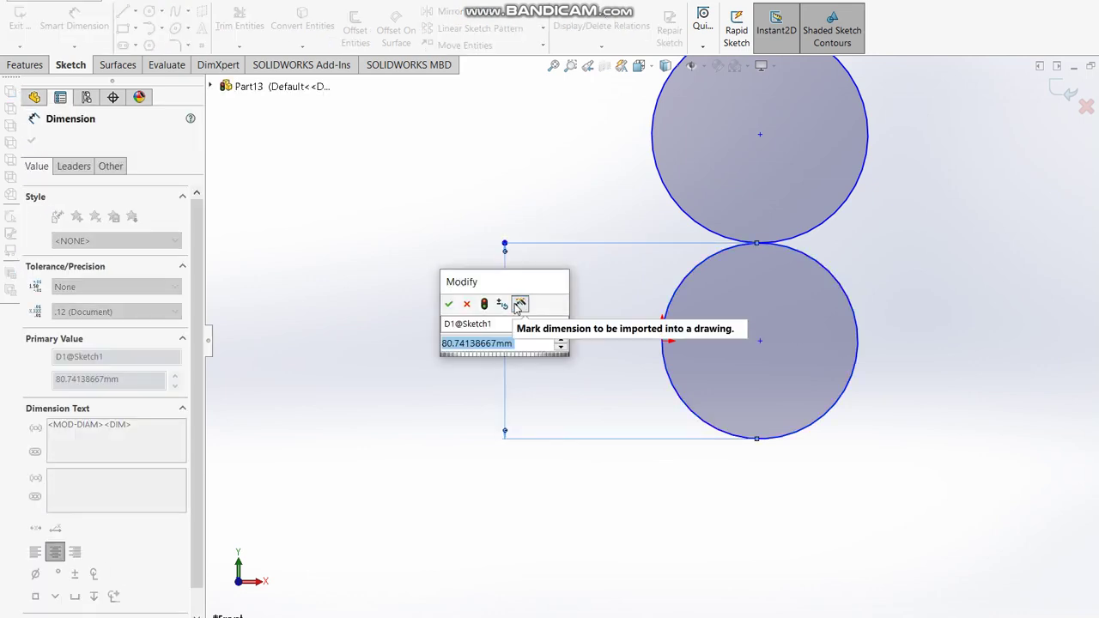
type("125*2")
key("Return")
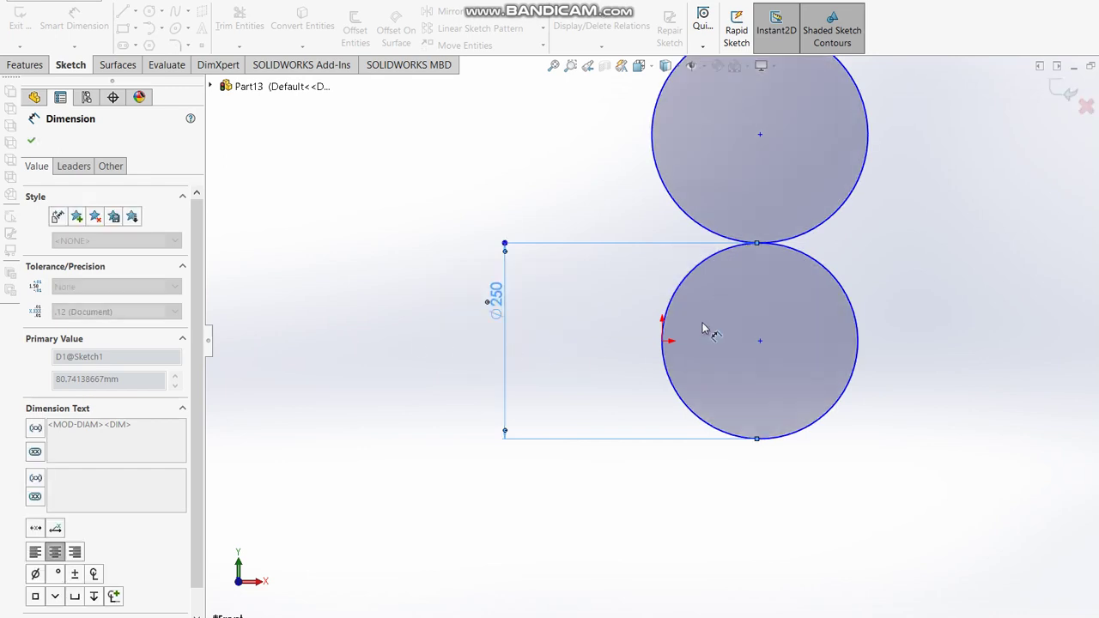
left_click(822, 228)
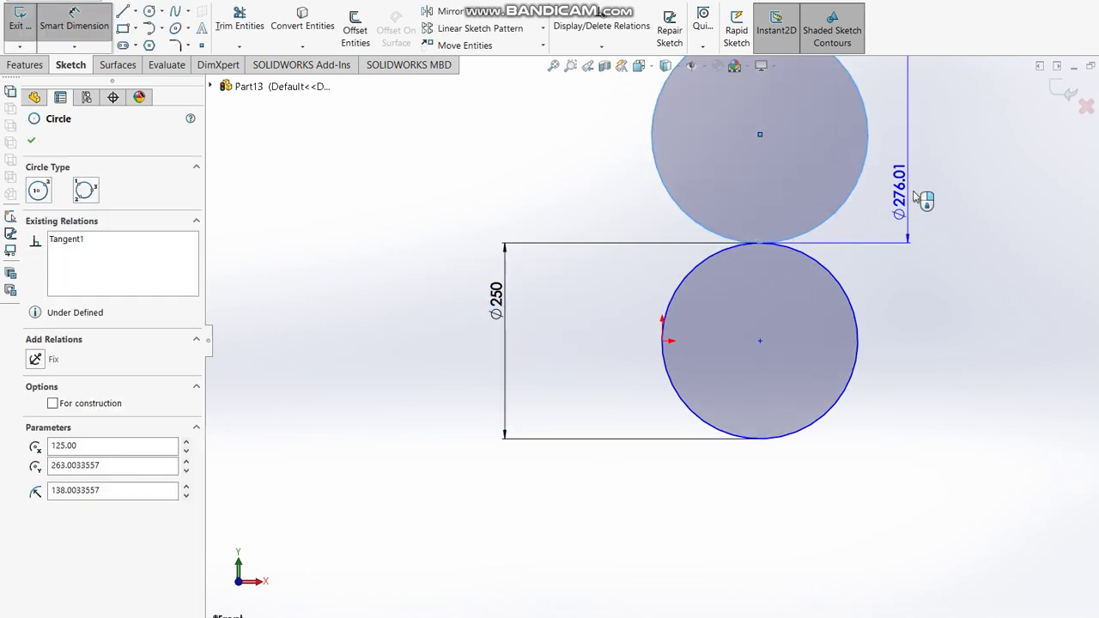
left_click(948, 190)
type("250")
key("Return")
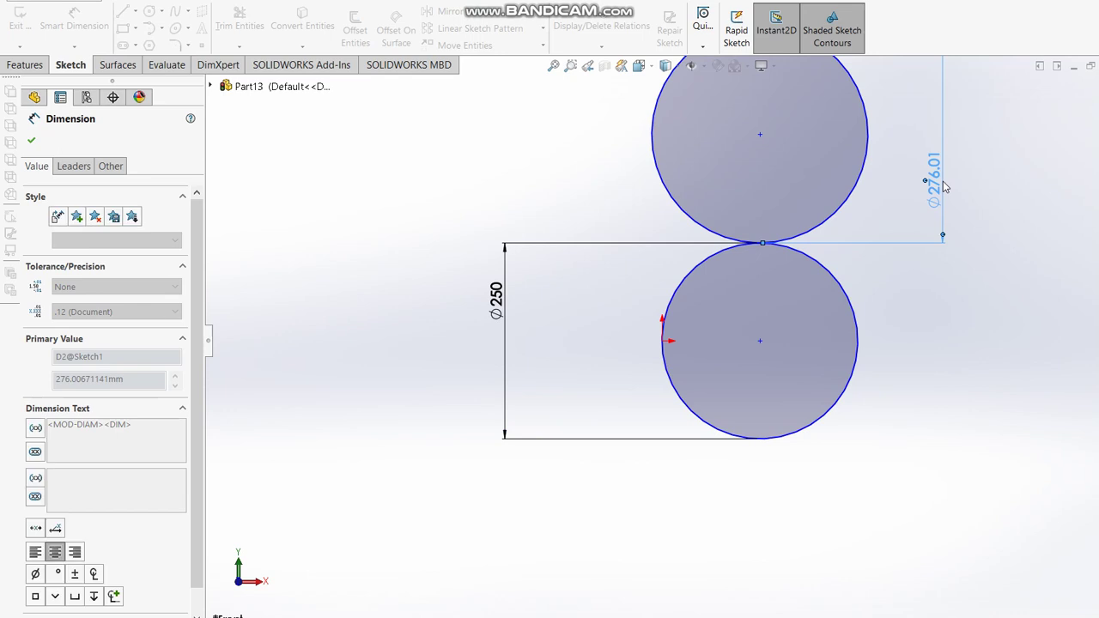
key("Escape")
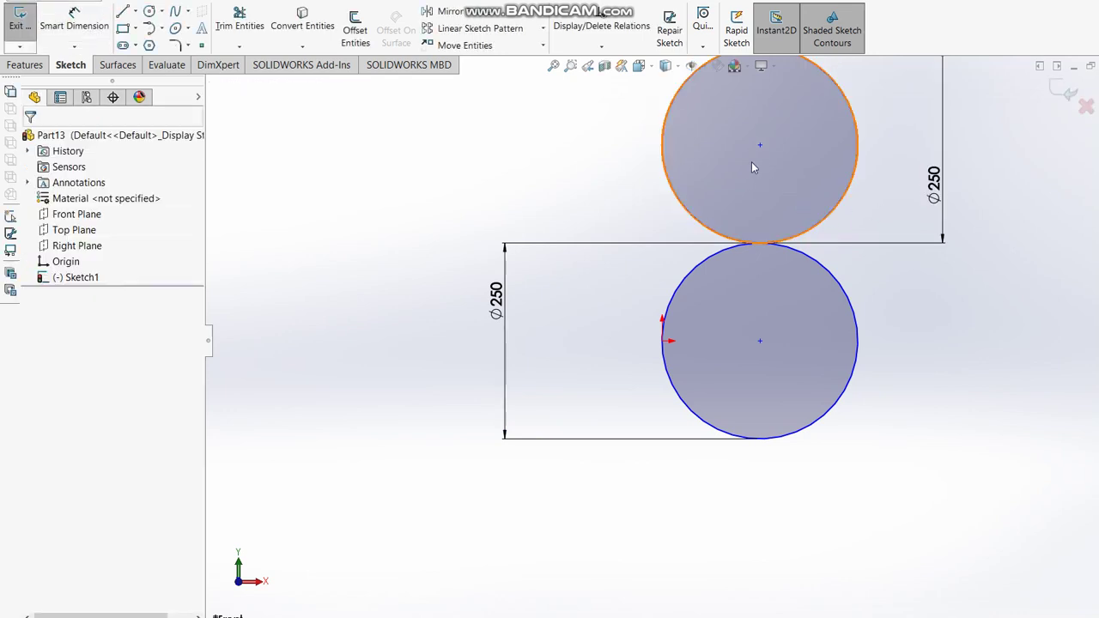
Add a Vertical relation between the two circle centre points.
left_click(761, 146)
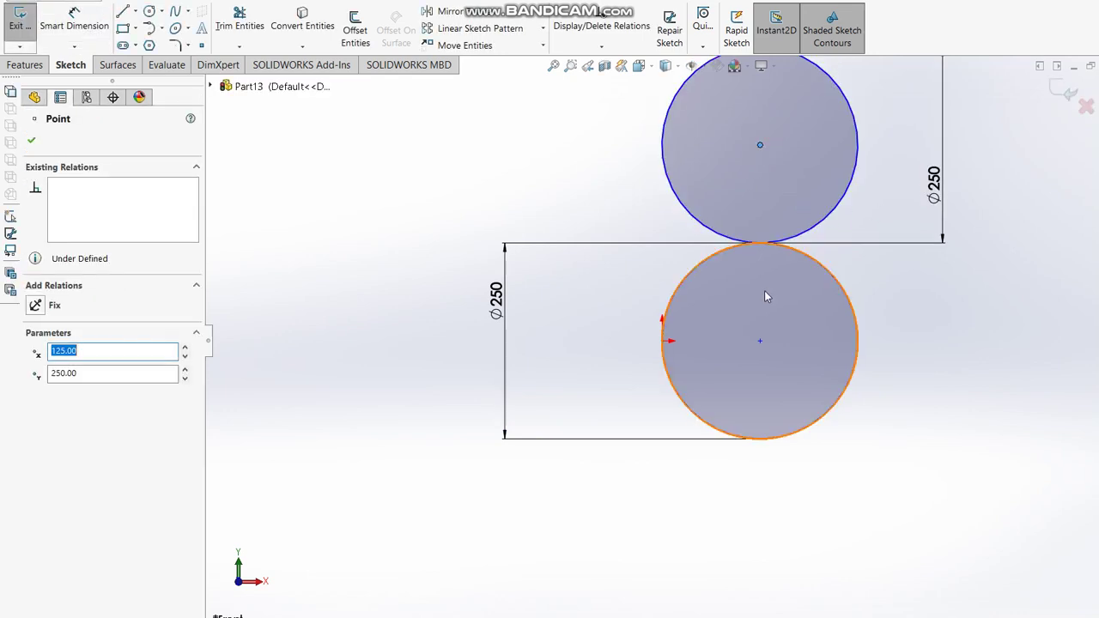
left_click(760, 340, "ctrl")
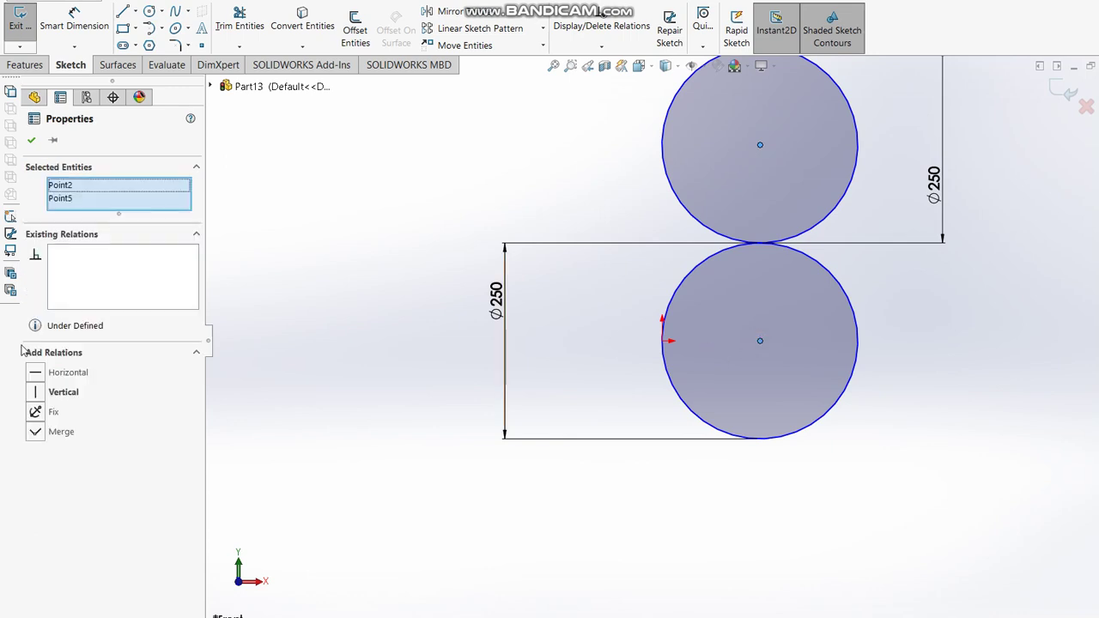
left_click(44, 398)
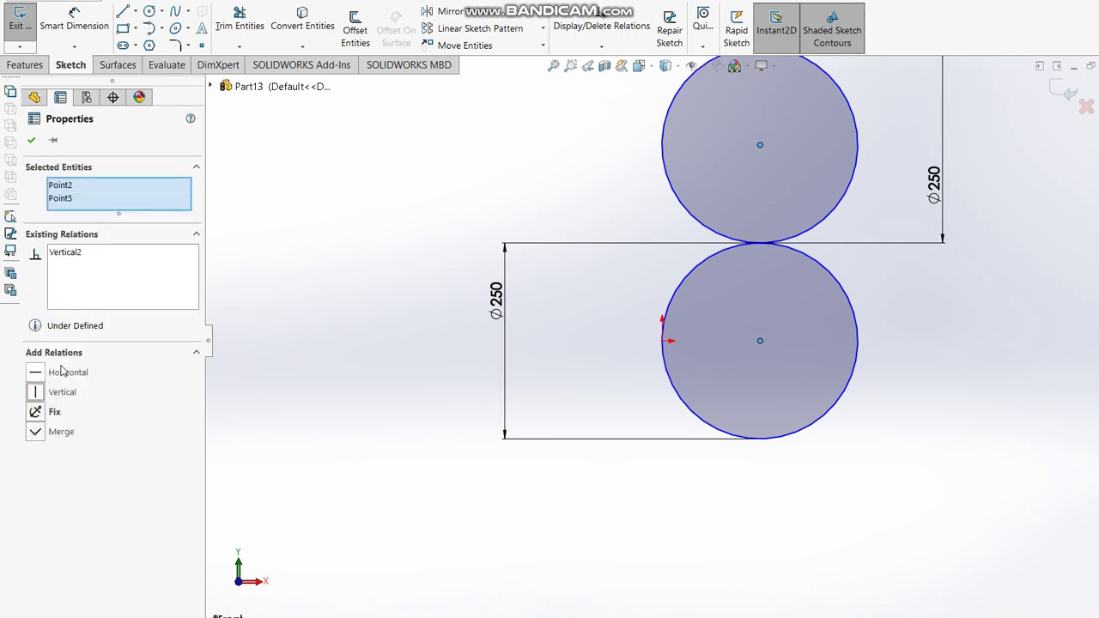
left_click(31, 140)
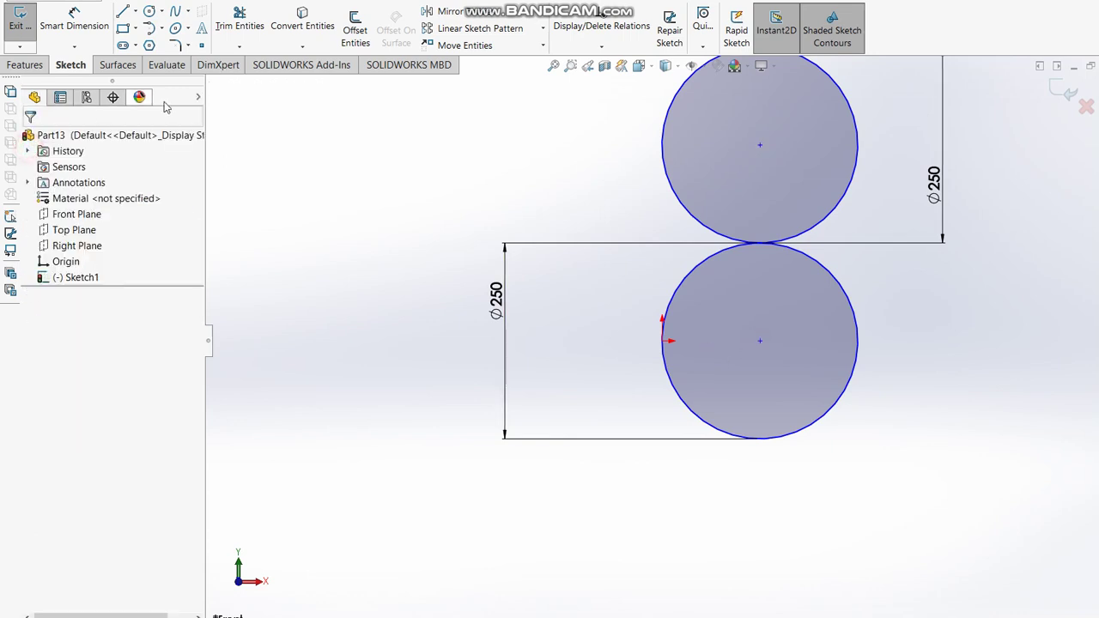
Draw connected lines from the origin to the lower centre, up to the upper centre, then right to its edge.
left_click(121, 12)
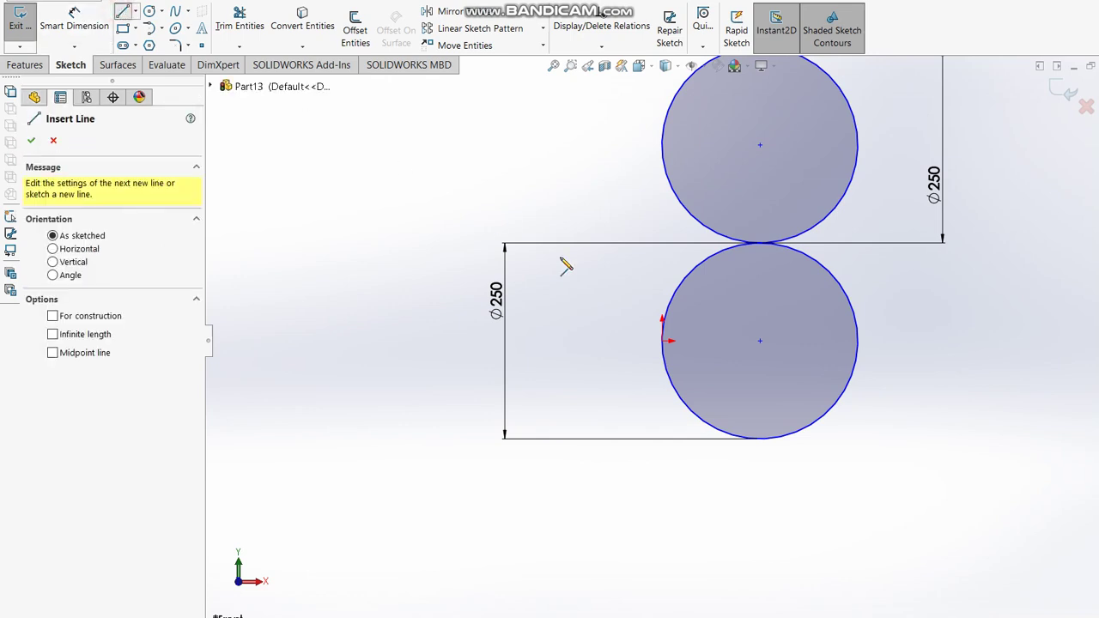
left_click(663, 341)
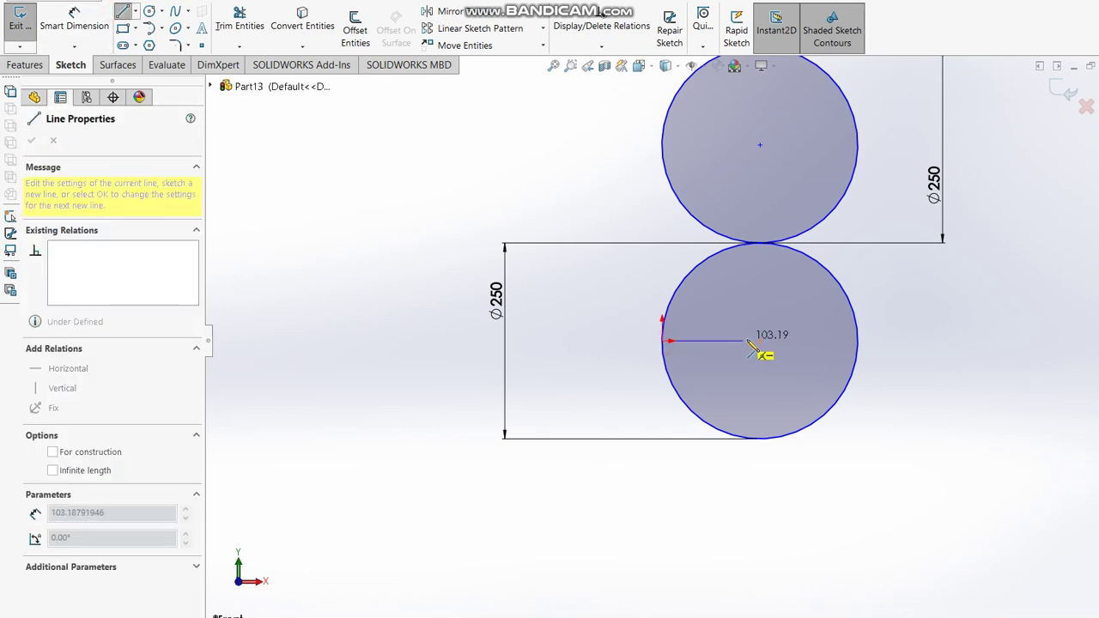
left_click(760, 341)
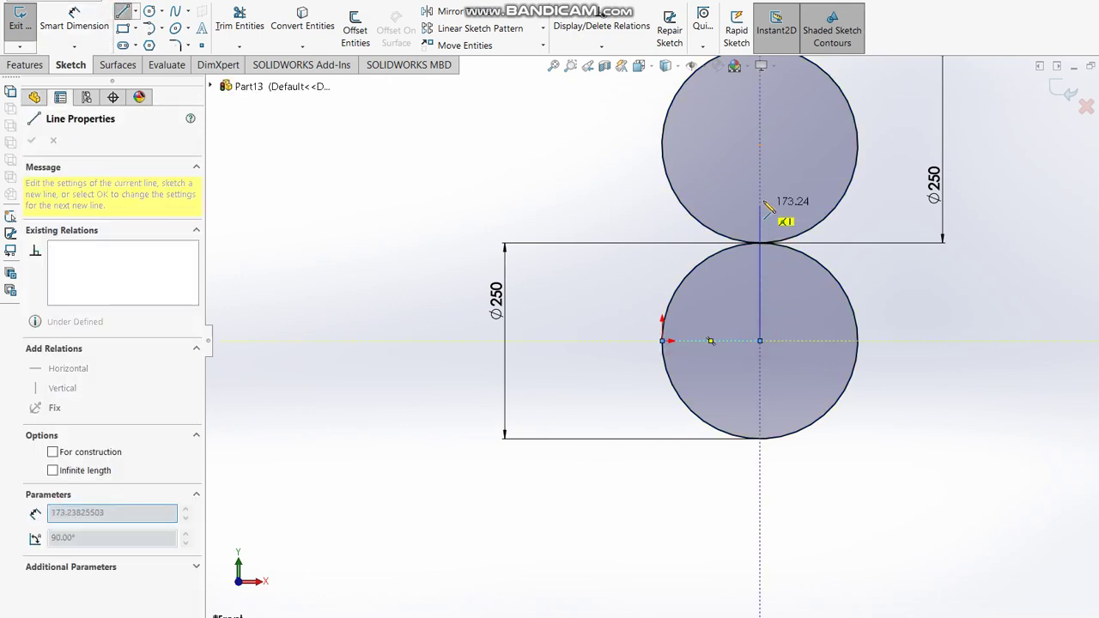
left_click(761, 147)
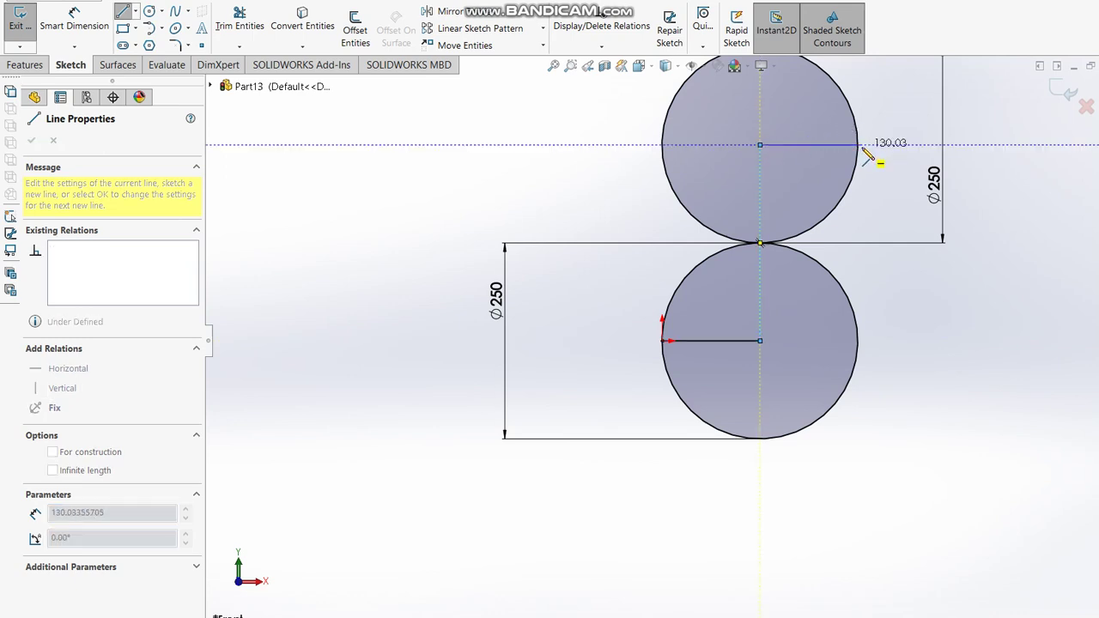
left_click(858, 146)
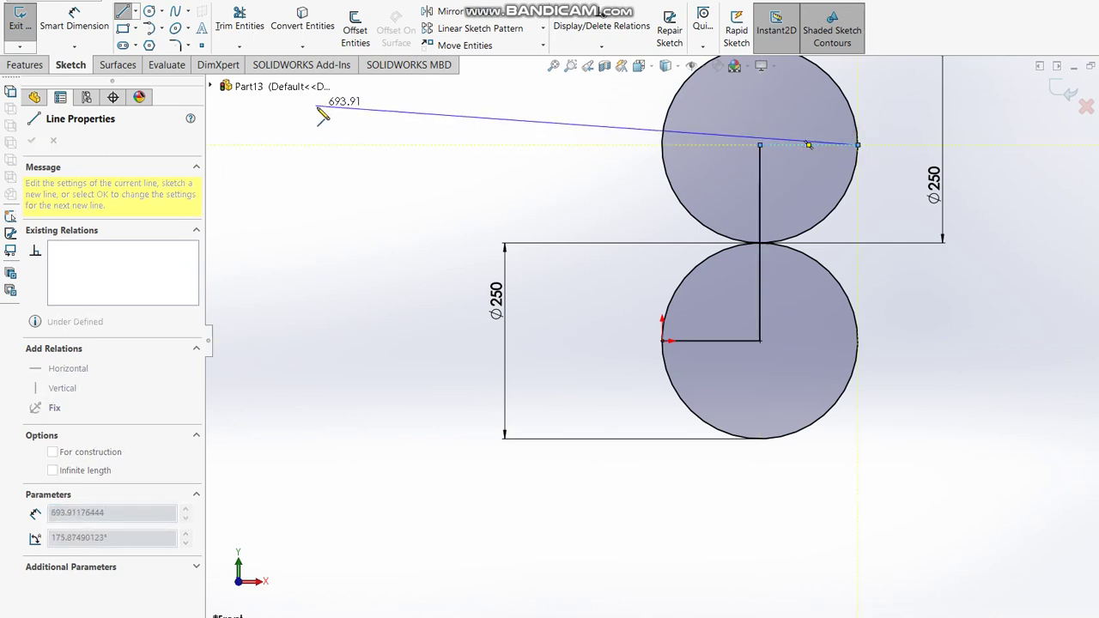
left_click(240, 19)
Power-trim the circle arcs and helper lines to leave two tangent quarter arcs, then exit Sketch1.
left_click_drag(618, 211, 678, 157)
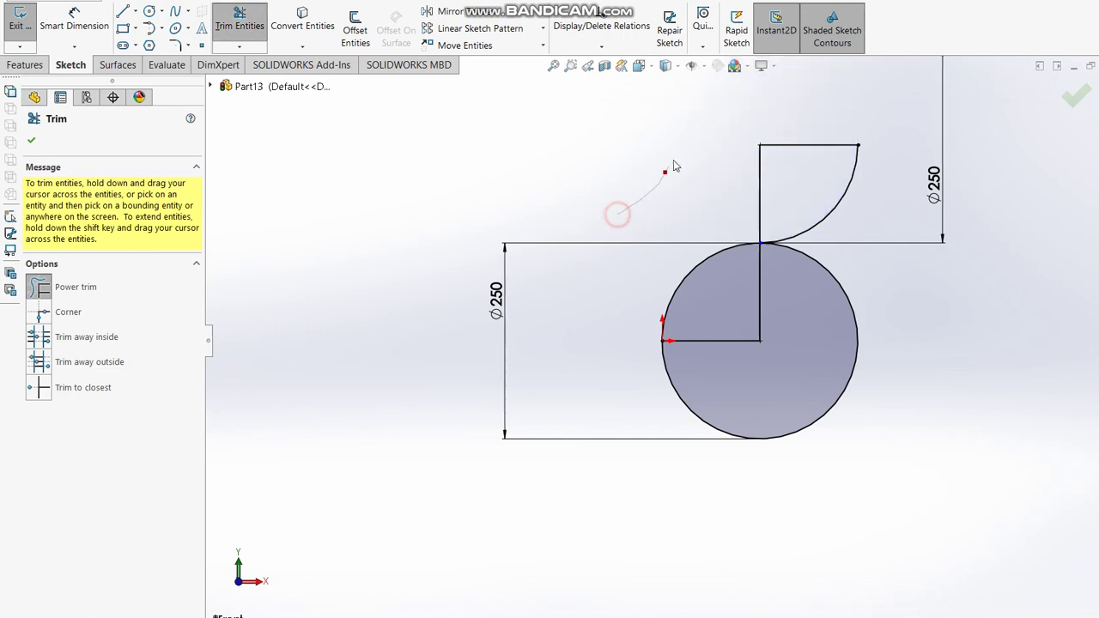
left_click_drag(875, 302, 790, 405)
left_click_drag(699, 379, 767, 318)
mouse_move(736, 208)
left_mouse_down()
mouse_move(774, 183)
mouse_move(791, 145)
left_mouse_up()
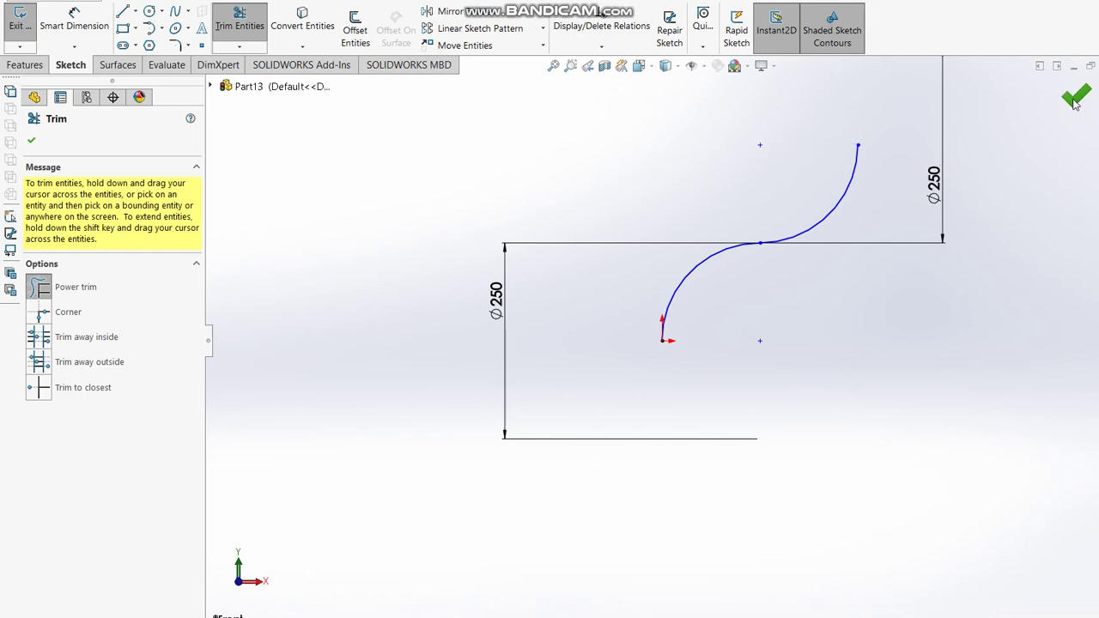
left_click(32, 140)
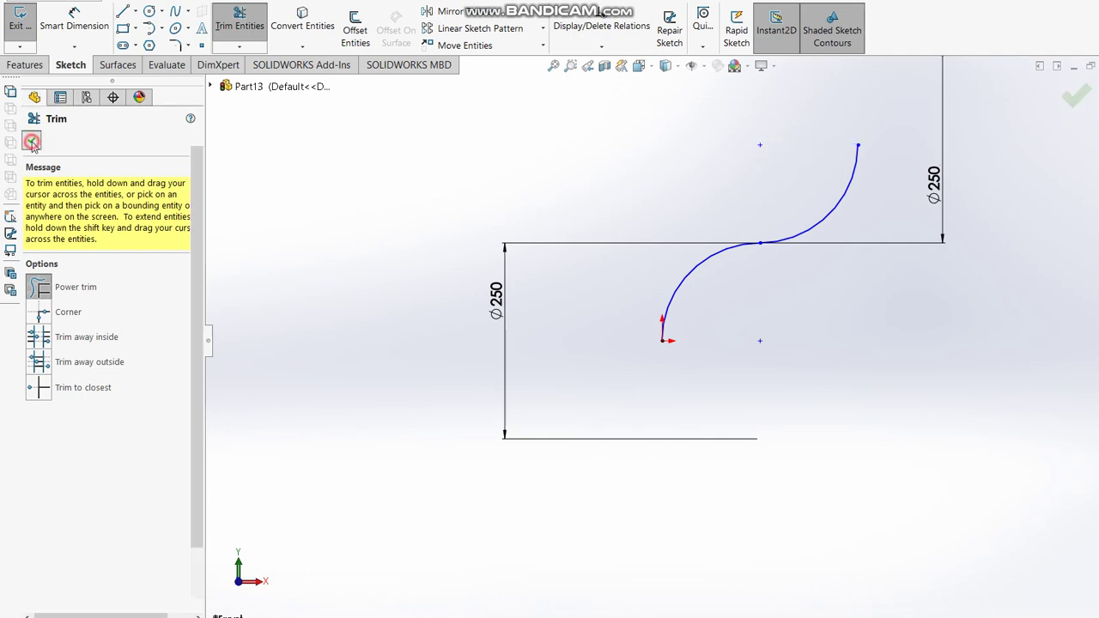
left_click(1063, 95)
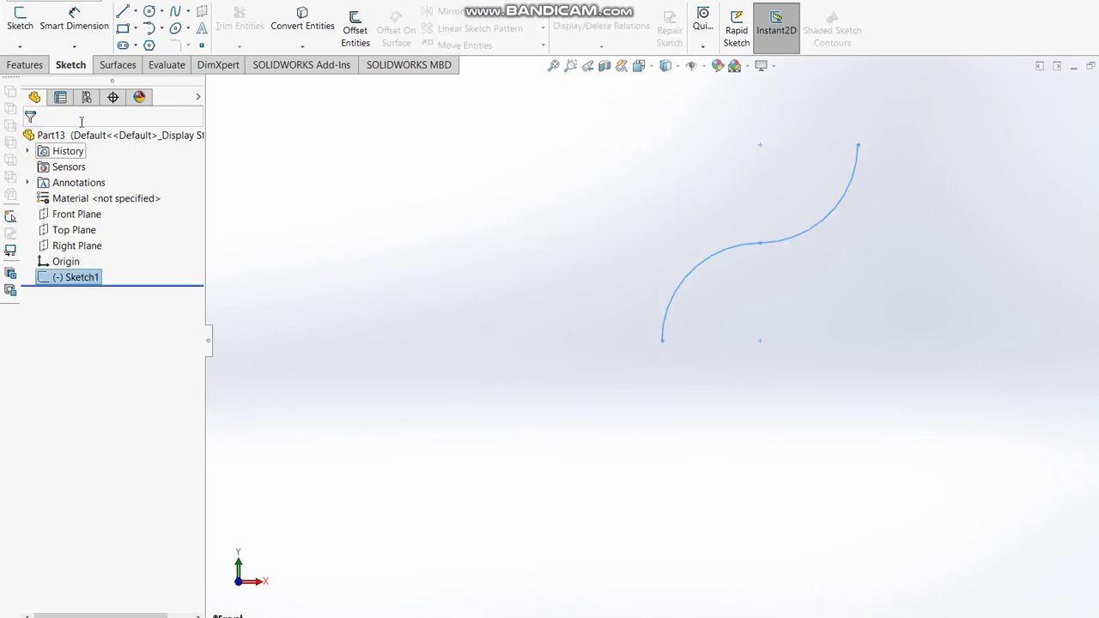
Sketch a circle centred on the origin on the Top Plane, then switch to the Tutorial-35 drawing.
left_click(61, 237)
left_click(28, 30)
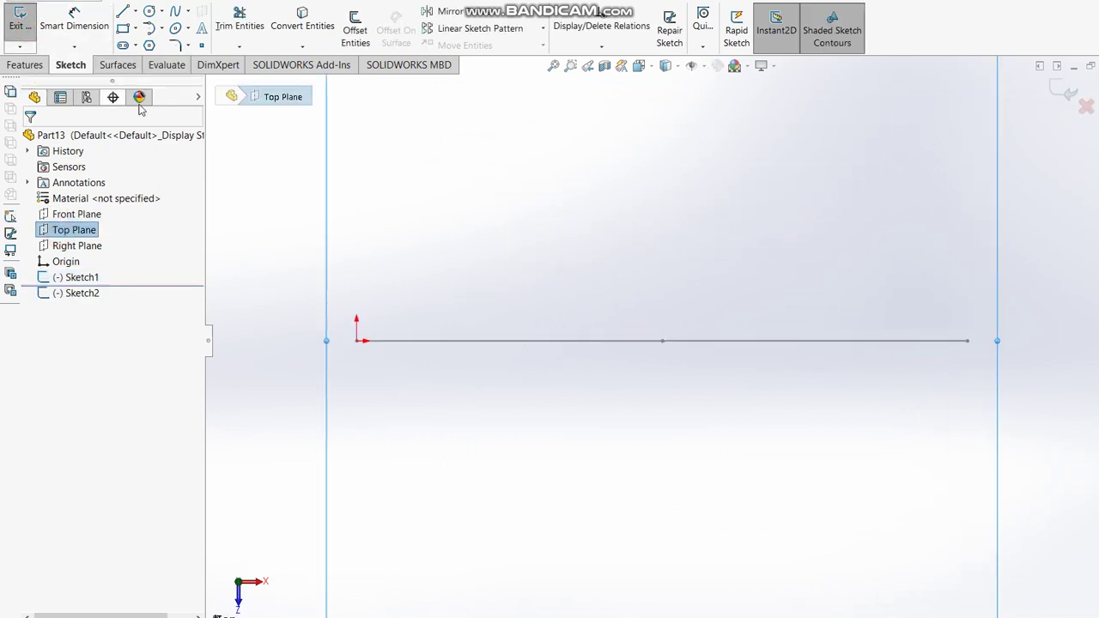
left_click(148, 11)
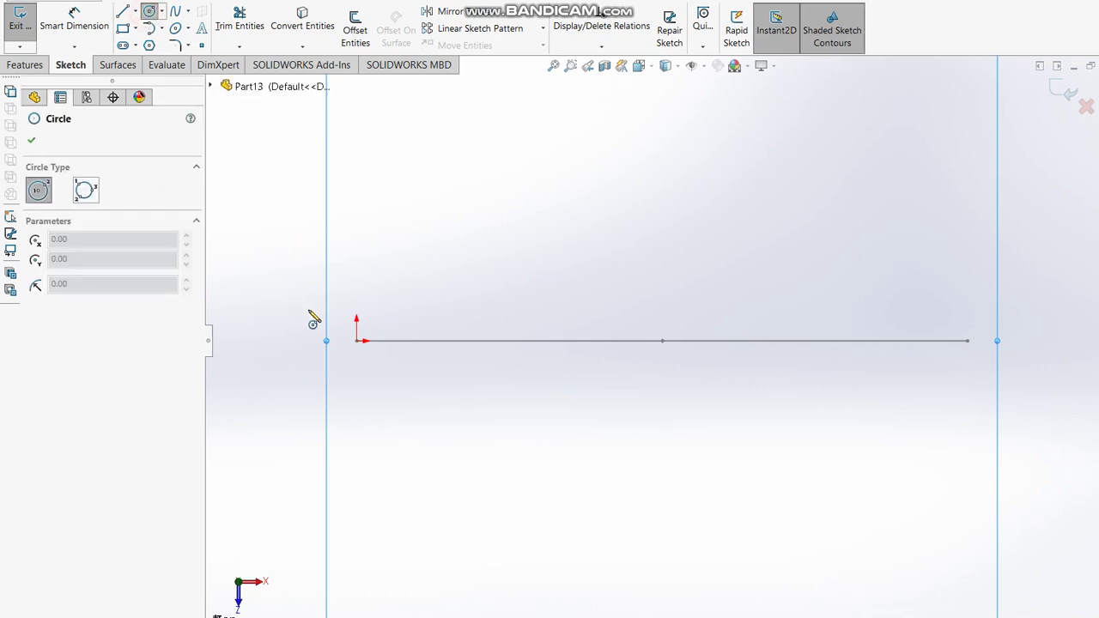
left_click(357, 341)
left_click(375, 288)
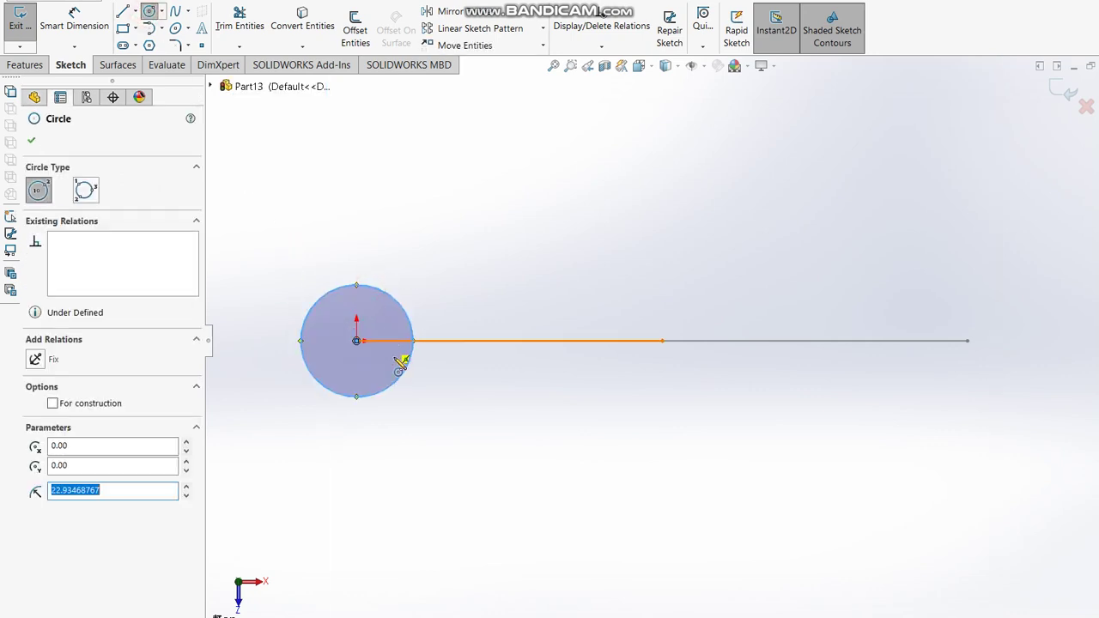
key("alt+Tab")
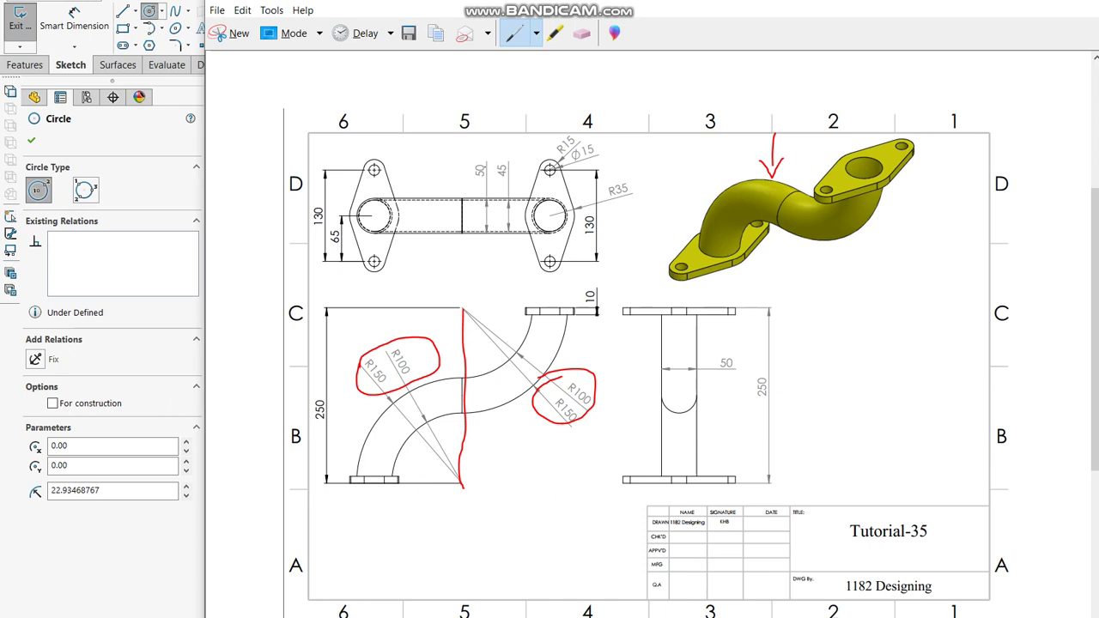
Circle the top-view and side-view 50 dimensions in red, then return to SOLIDWORKS.
left_click_drag(471, 156, 461, 182)
left_click_drag(709, 361, 716, 390)
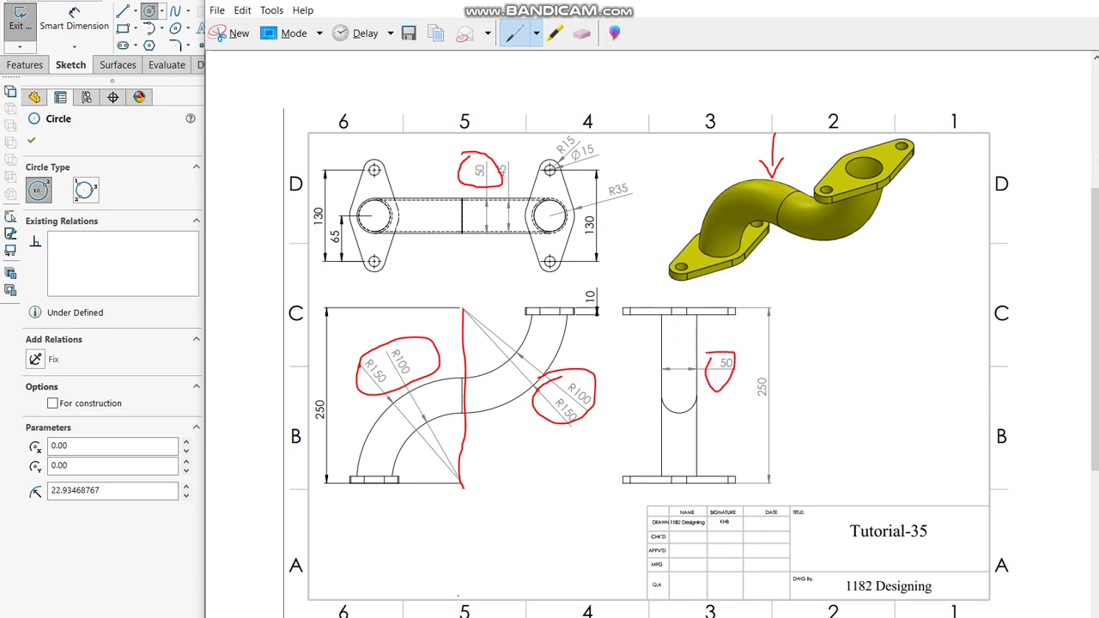
left_click(138, 536)
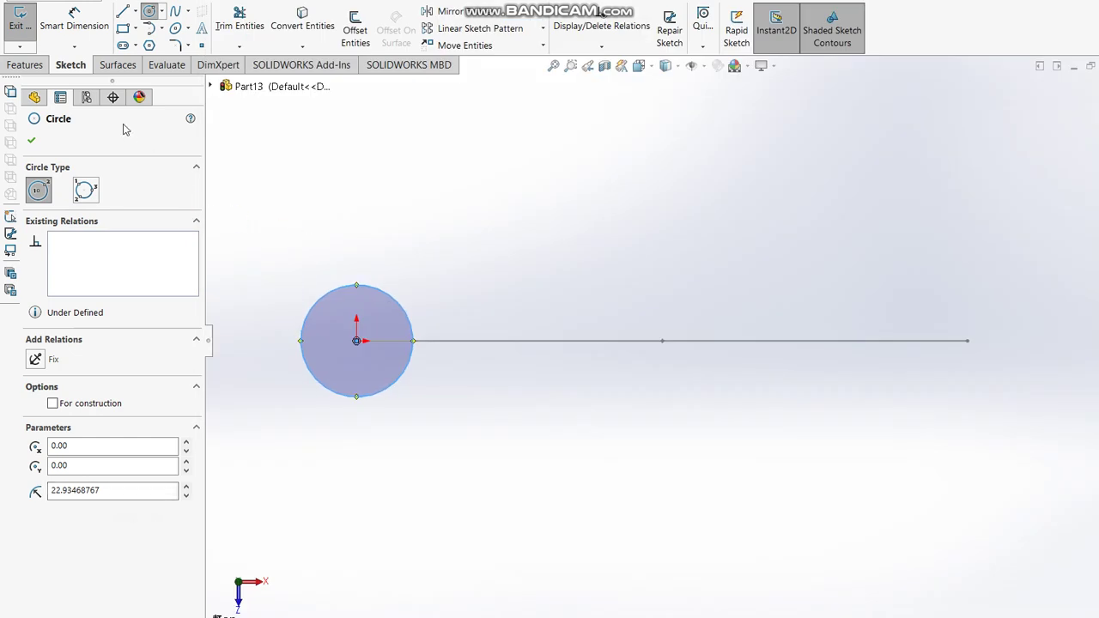
Dimension the origin circle to Ø50 and exit Sketch2.
left_click(81, 30)
left_click(410, 362)
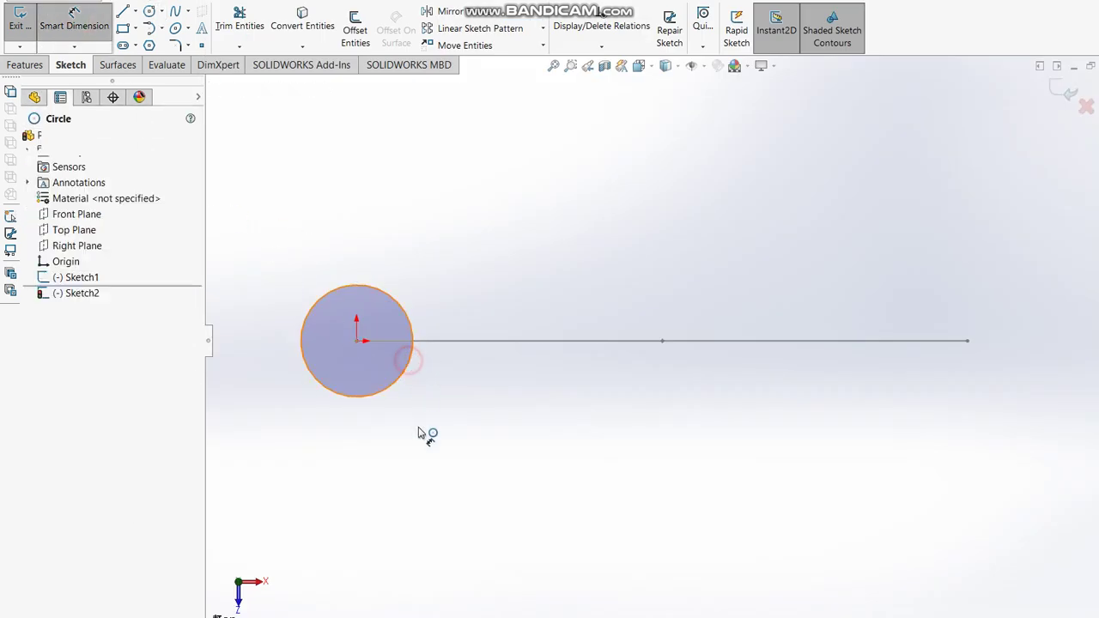
left_click(419, 440)
type("50")
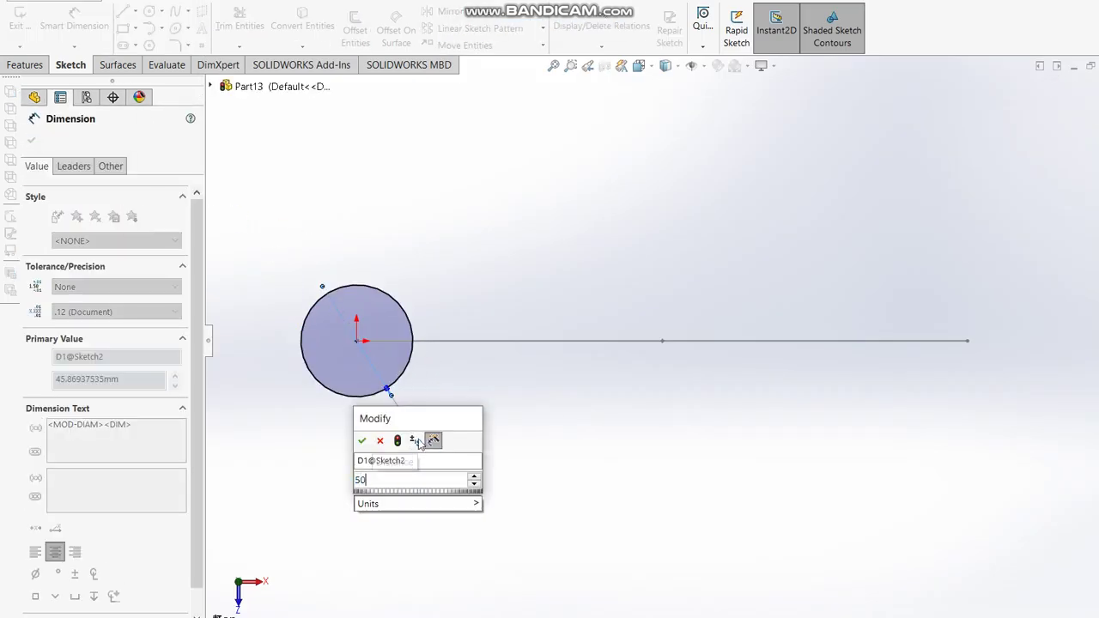
key("Return")
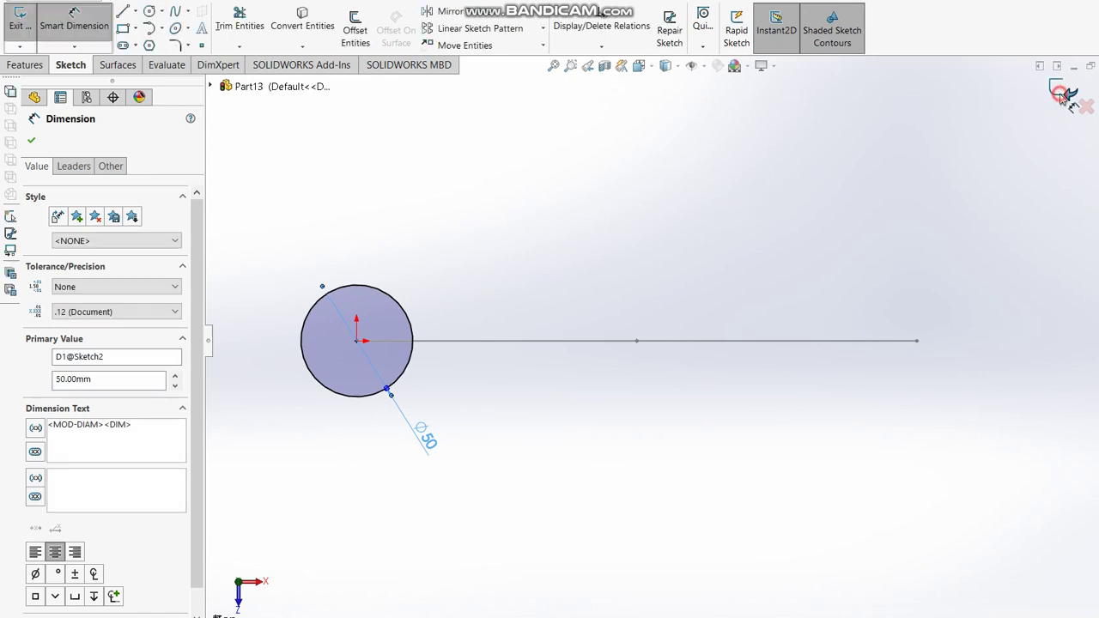
left_click(1067, 96)
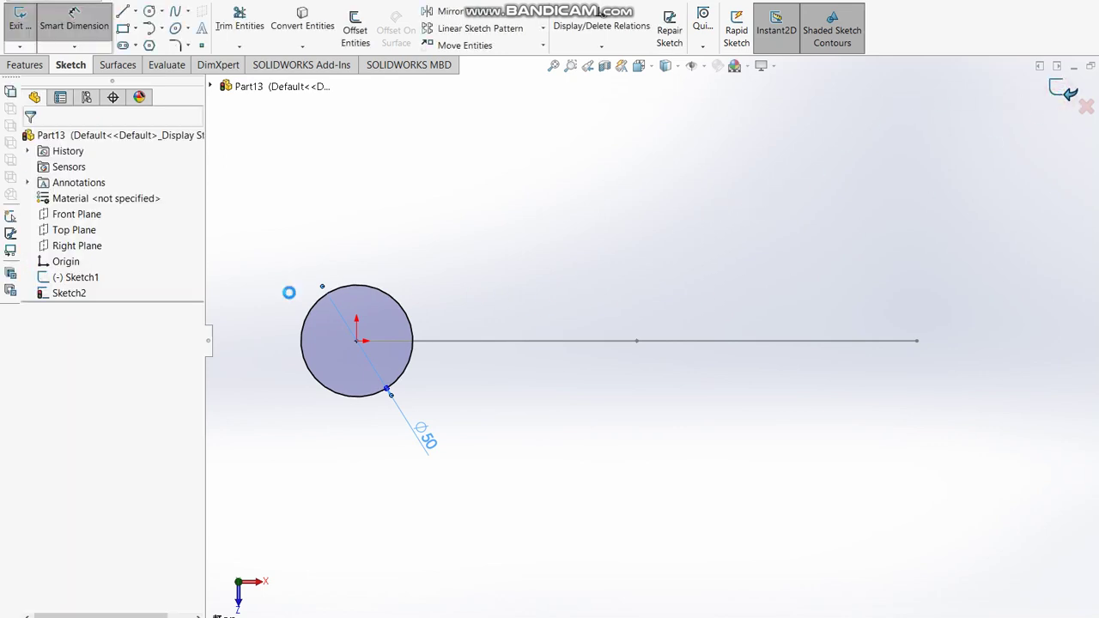
Sweep the Sketch2 Ø50 circle along the Sketch1 S-path to create Sweep1.
left_click(78, 277, "ctrl")
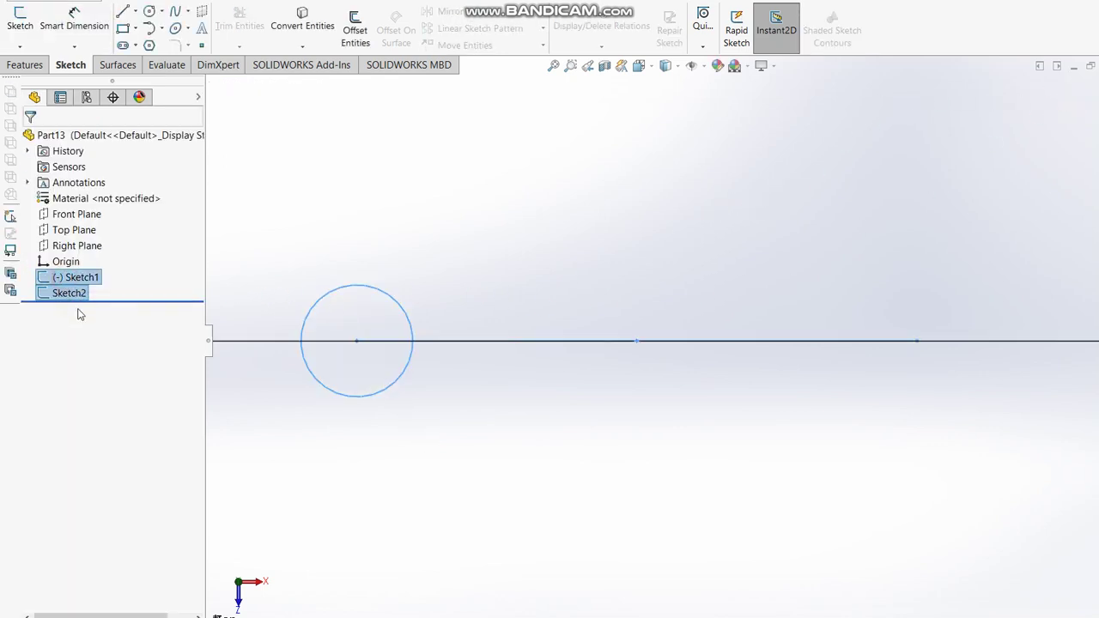
left_click(25, 65)
left_click(148, 12)
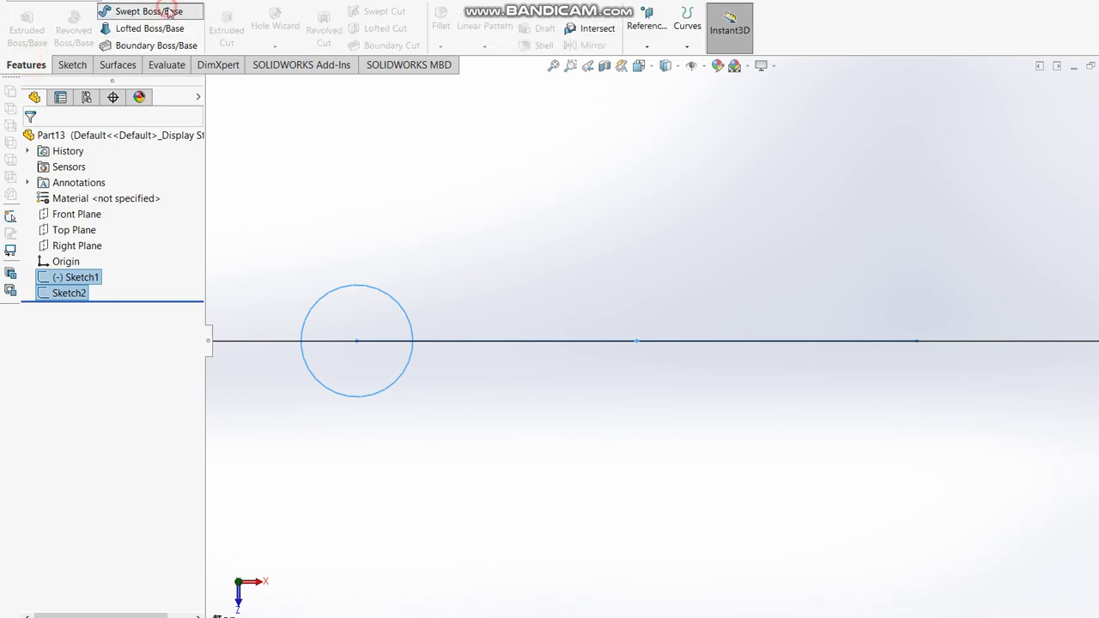
middle_click_drag(620, 290, 628, 149)
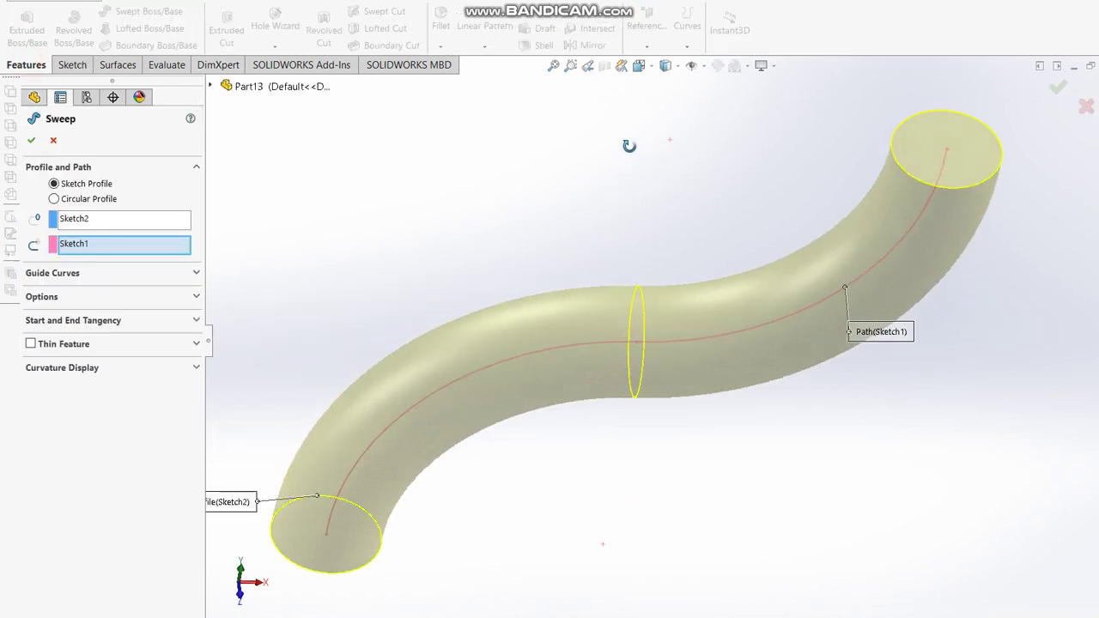
left_click(1053, 89)
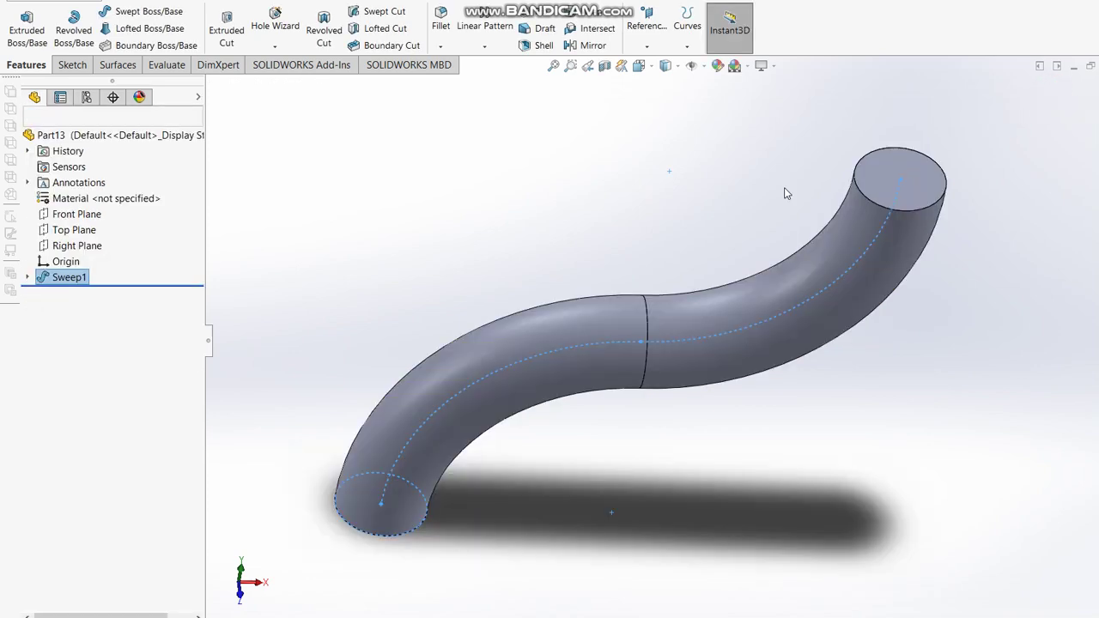
left_click(386, 299)
key("f")
mouse_move(506, 383)
middle_mouse_down()
mouse_move(517, 245)
mouse_move(501, 162)
middle_mouse_up()
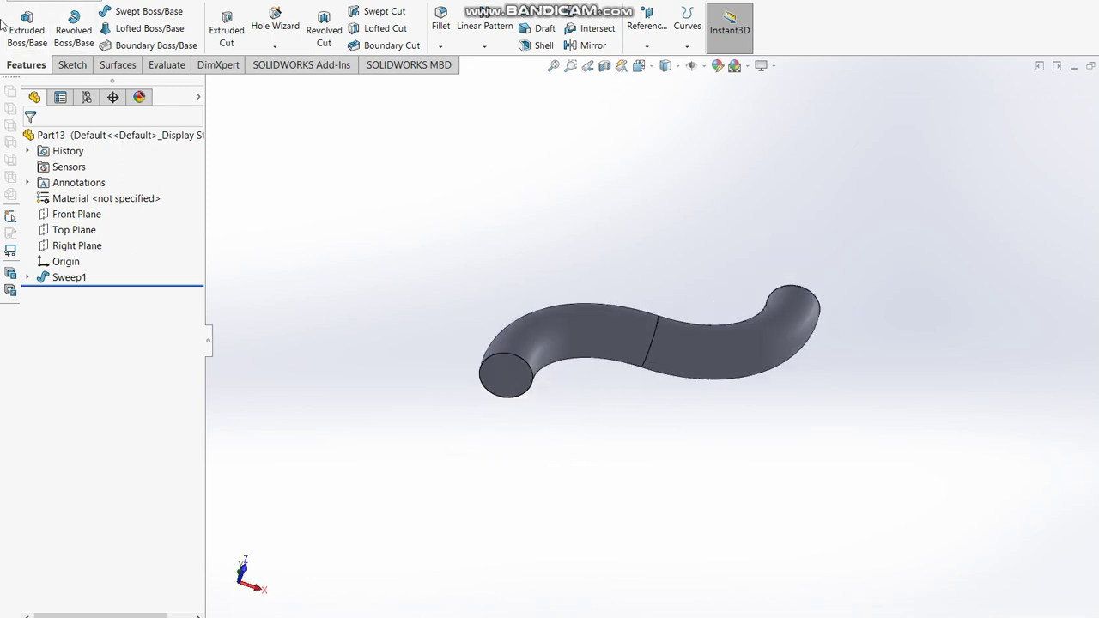
left_click(26, 26)
On the tube's end face, sketch two concentric circle pairs, one above and one below the pipe.
left_click(504, 378)
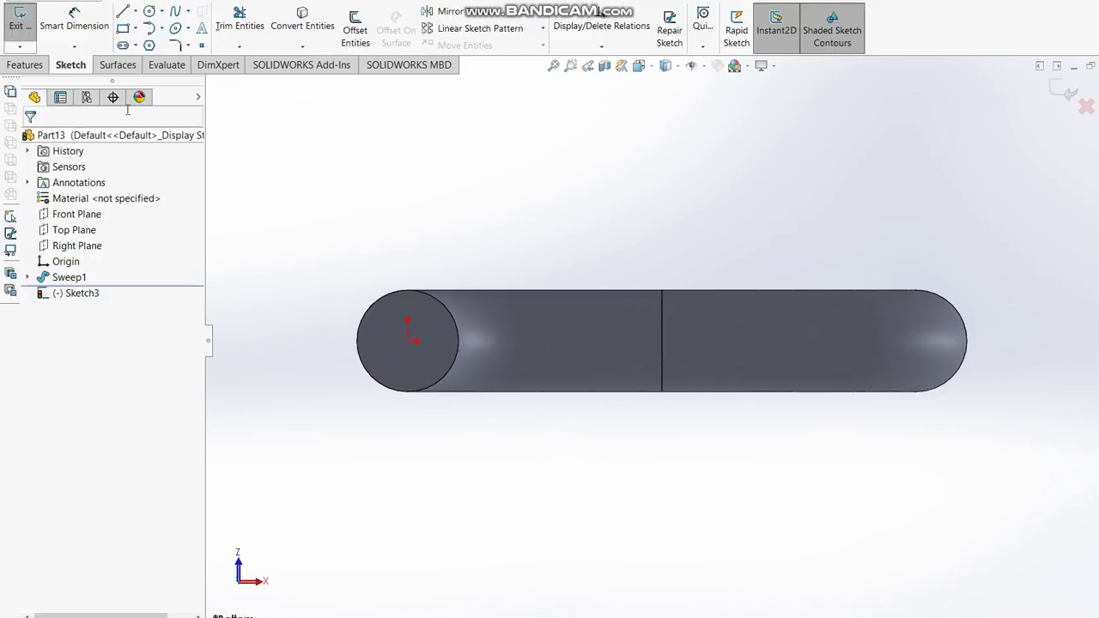
left_click(150, 11)
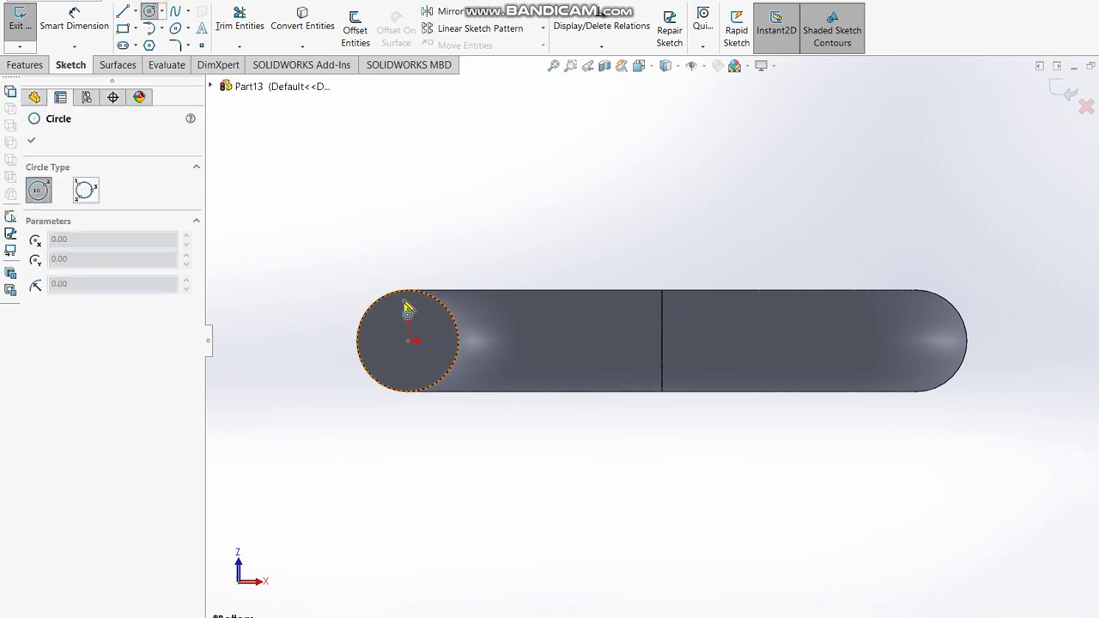
left_click(408, 181)
left_click(426, 199)
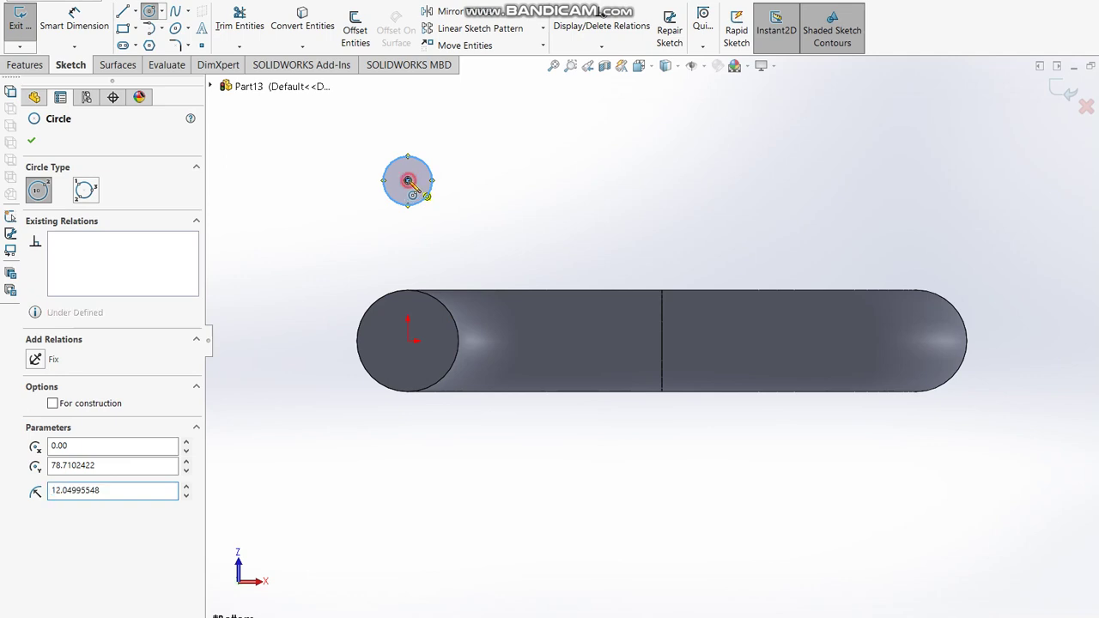
left_click(408, 181)
left_click(432, 212)
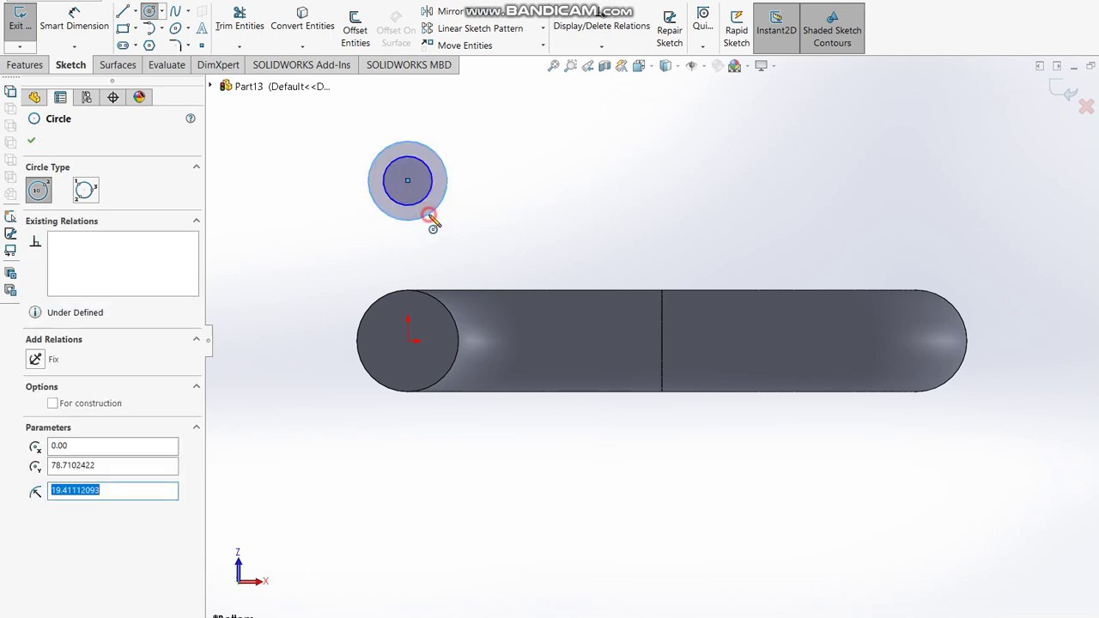
left_click(408, 488)
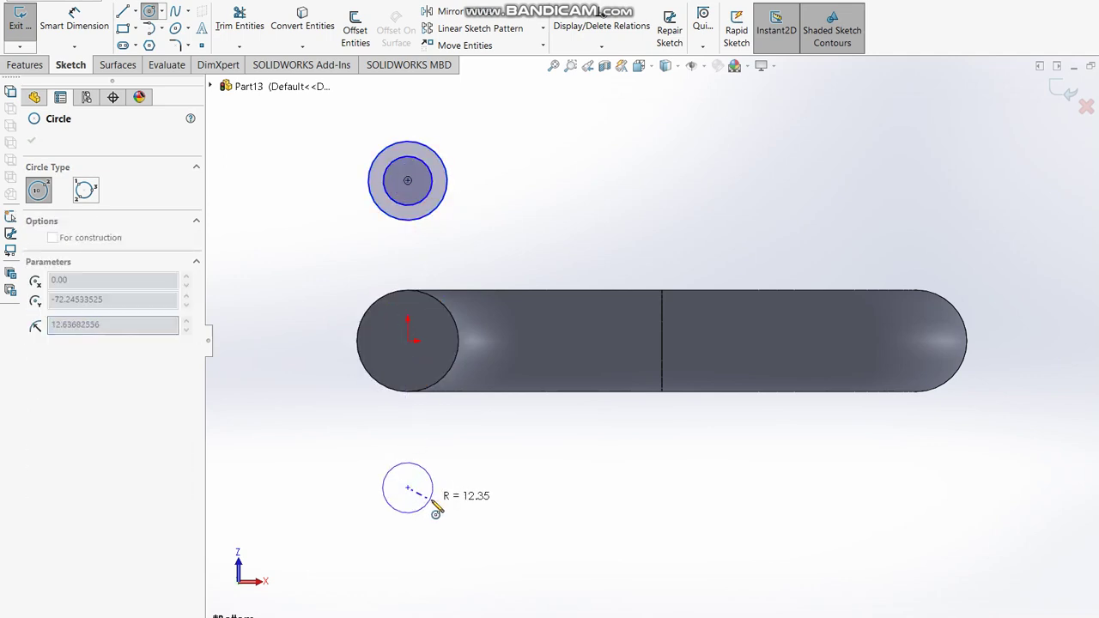
left_click(434, 505)
left_click(409, 488)
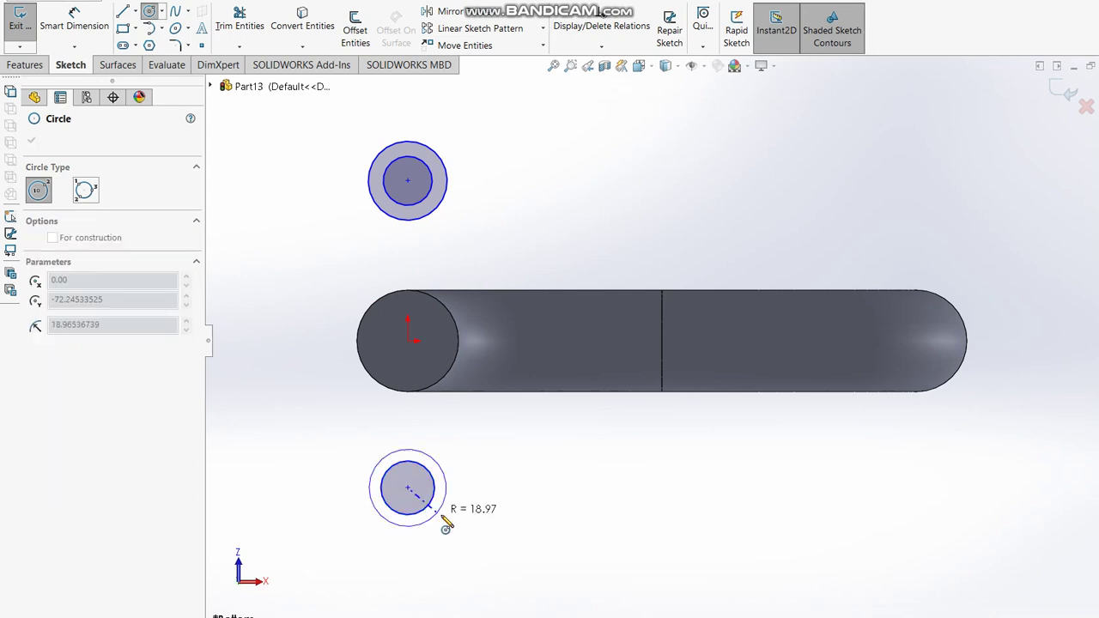
left_click(444, 520)
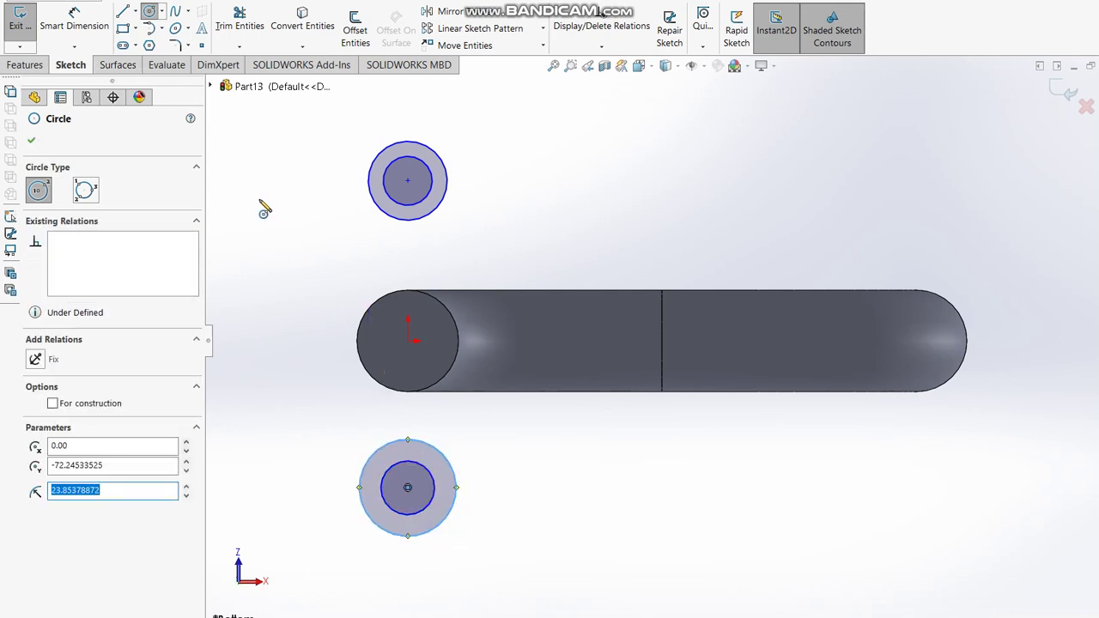
key("Escape")
Add Equal relations between the two outer circles and between the two inner circles.
left_click(433, 216)
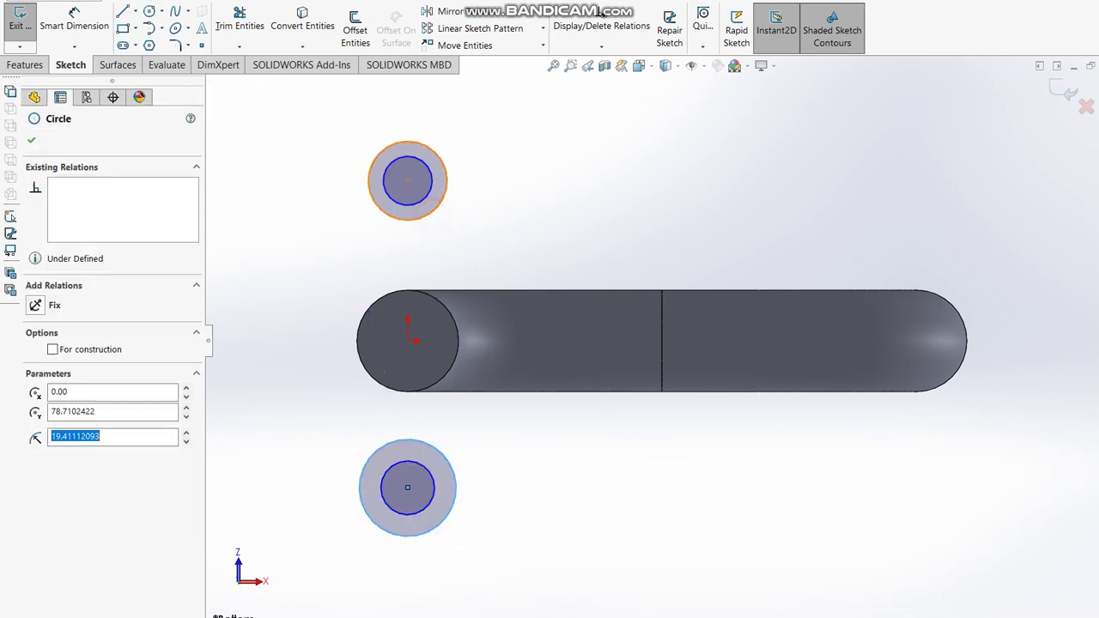
left_click(455, 490, "ctrl")
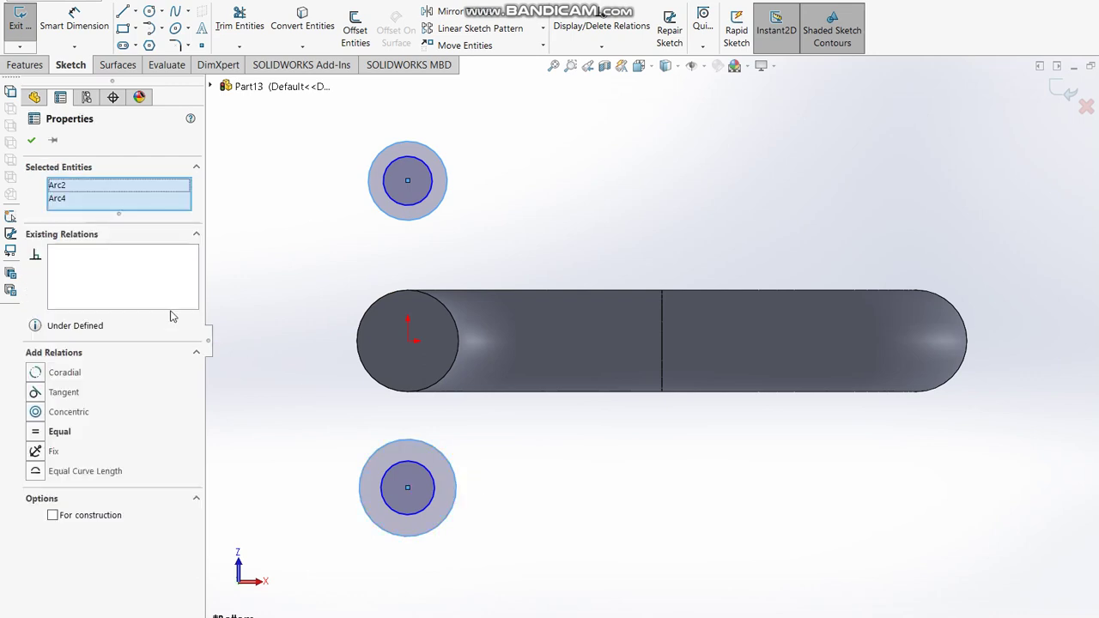
left_click(35, 433)
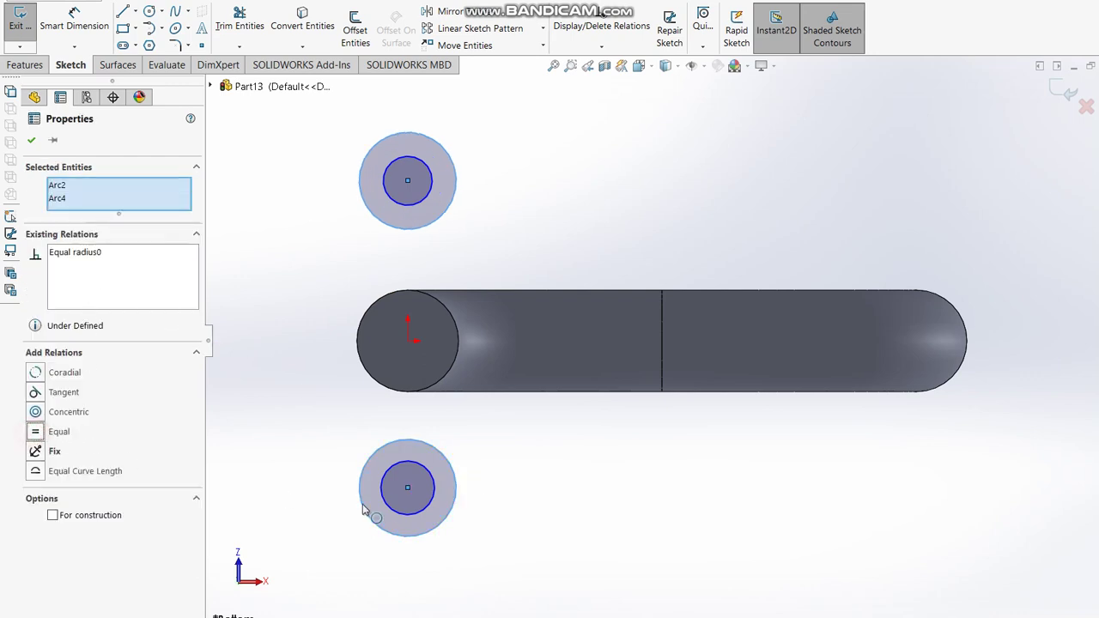
left_click(427, 502)
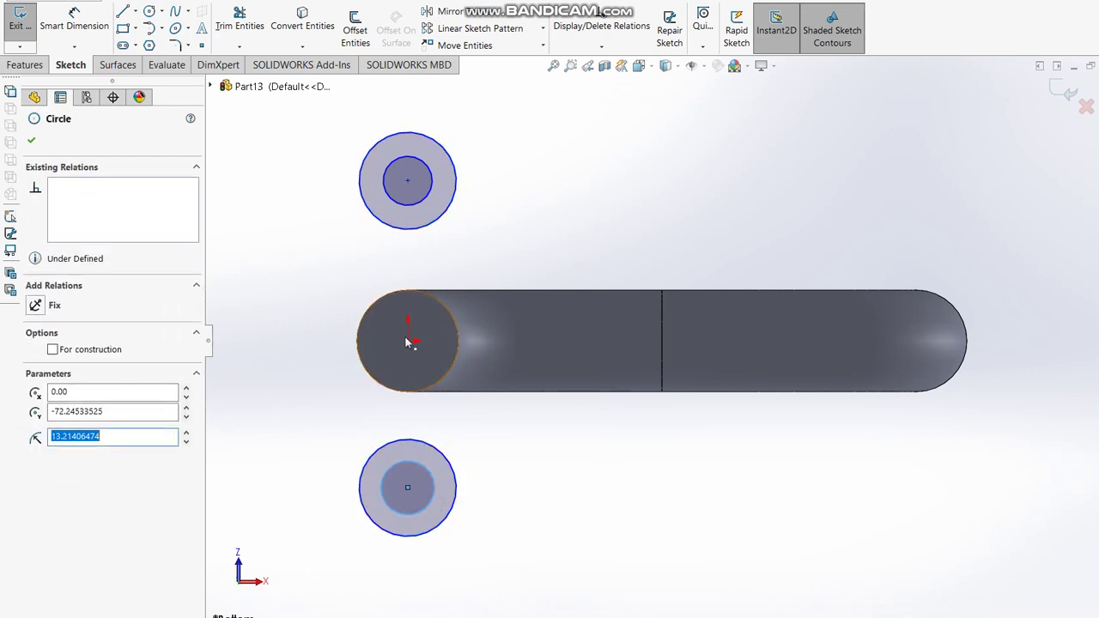
left_click(409, 216, "ctrl")
left_click(44, 429)
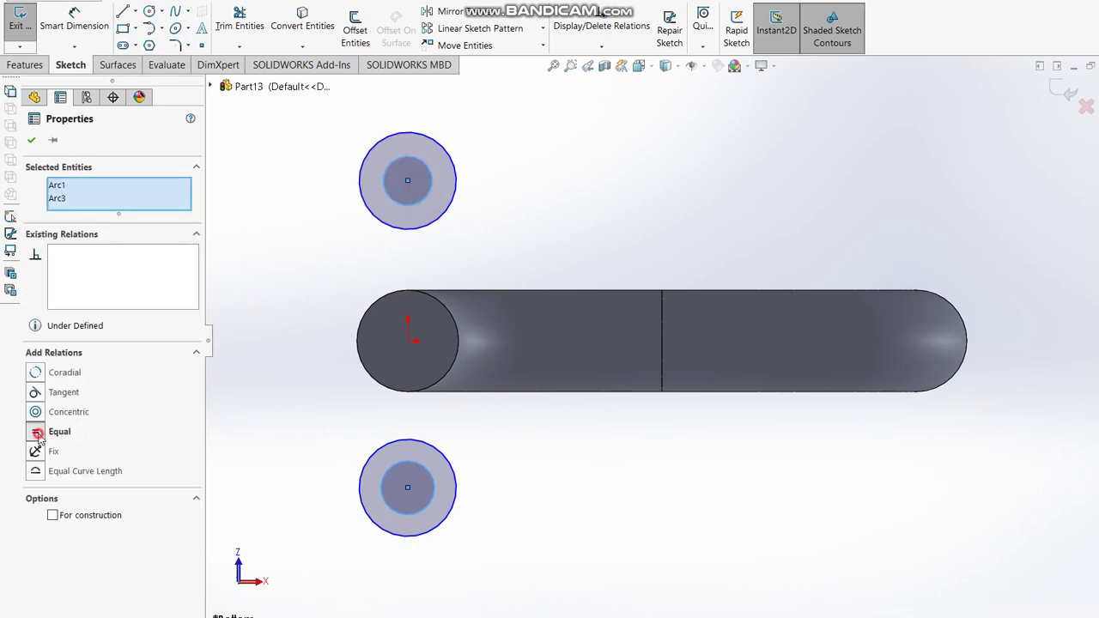
left_click(31, 141)
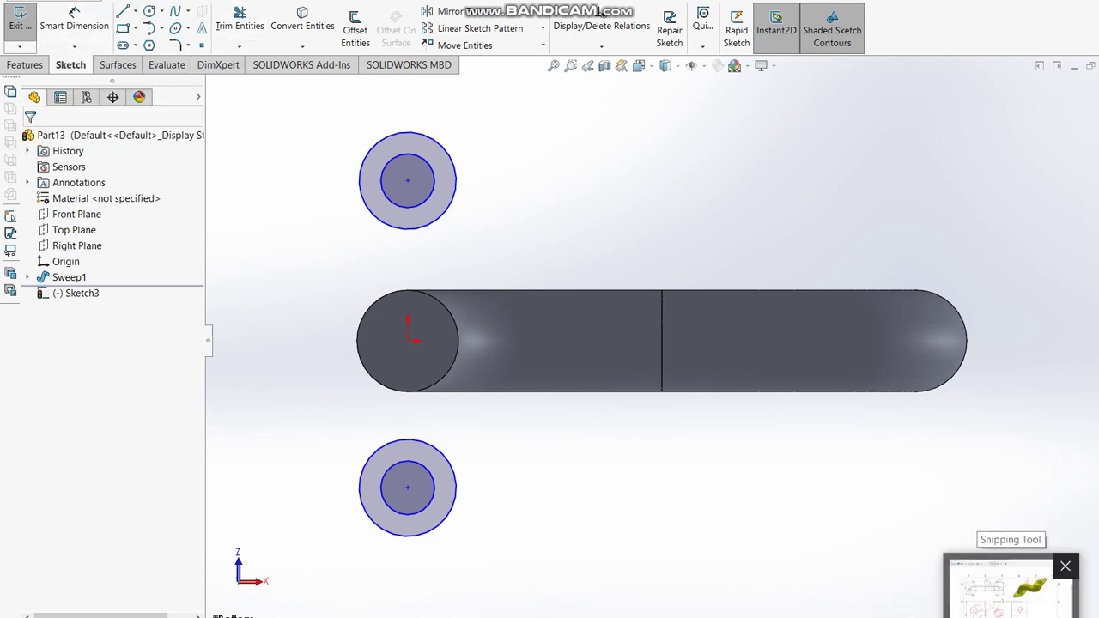
left_click(1022, 588)
Mark the flange end and circle the R15 and Ø15 hole callouts on Tutorial-35 in blue.
left_click(535, 34)
left_click(549, 69)
left_click_drag(899, 175, 936, 183)
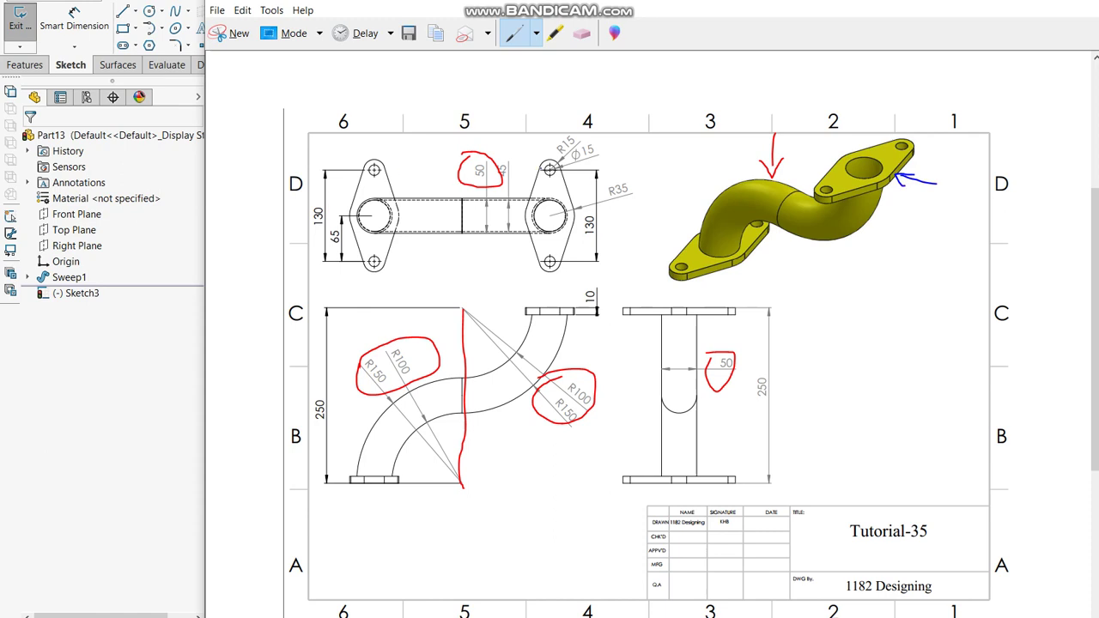
left_click_drag(550, 139, 583, 172)
left_click_drag(543, 136, 549, 168)
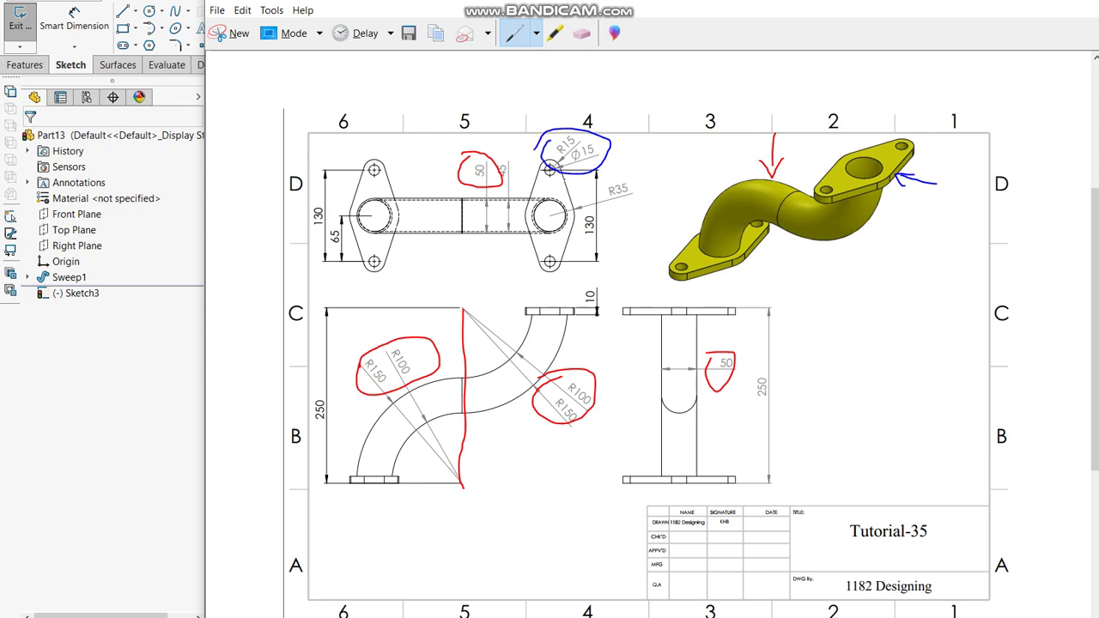
left_click(189, 434)
left_click(96, 22)
Dimension the top inner hole circle to Ø15.
left_click(433, 182)
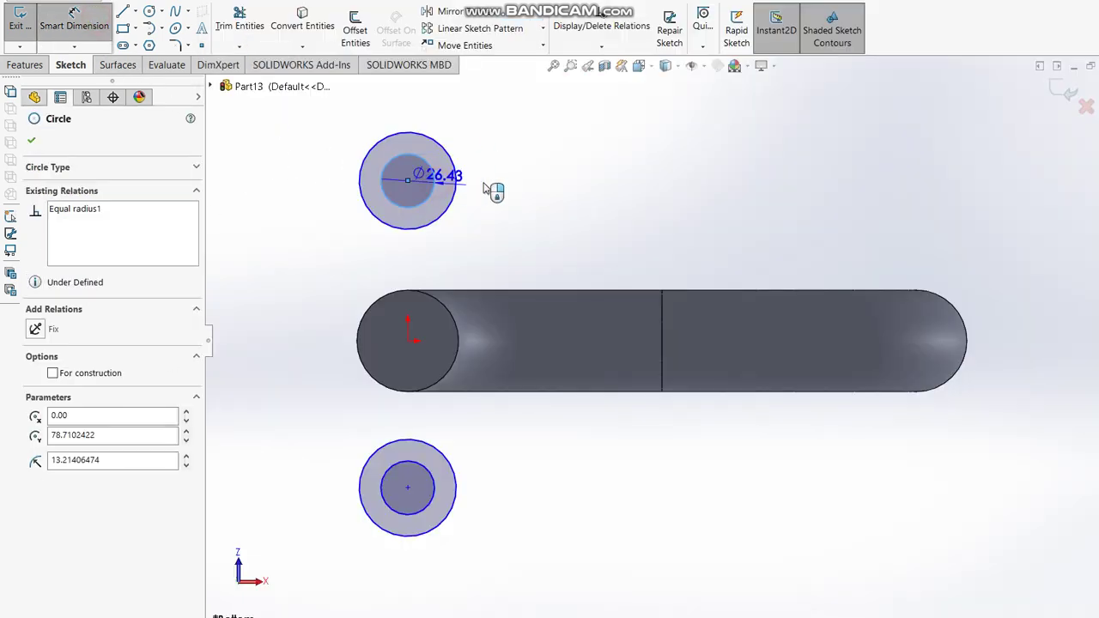
left_click(496, 178)
type("15")
key("Return")
left_click(455, 189)
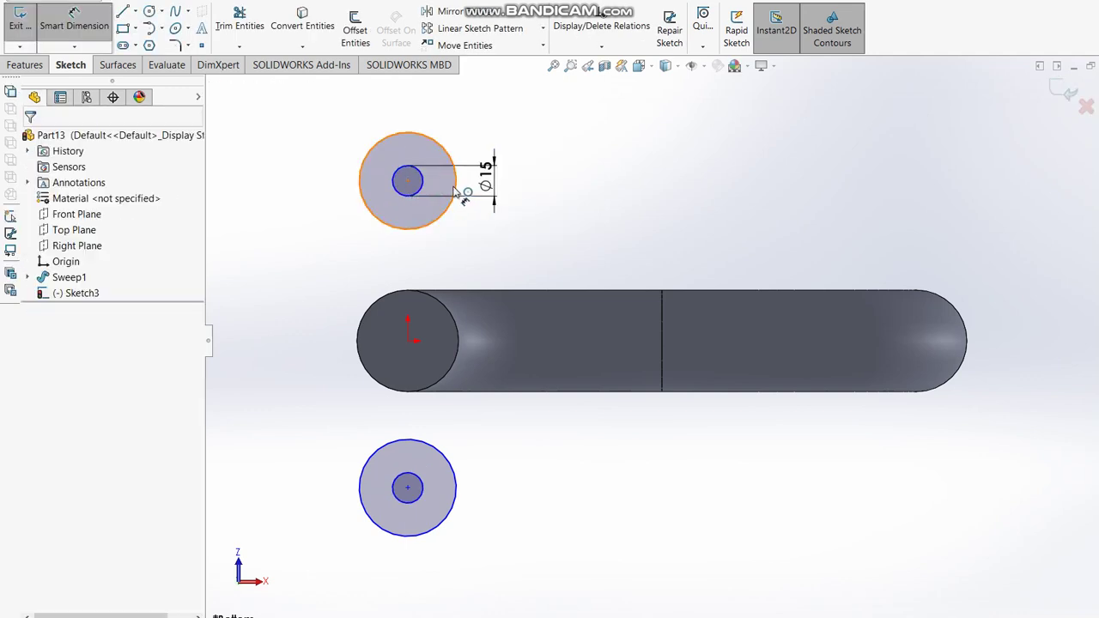
Dimension the top outer circle to Ø30, then check the reference drawing.
left_click(457, 189)
left_click(521, 166)
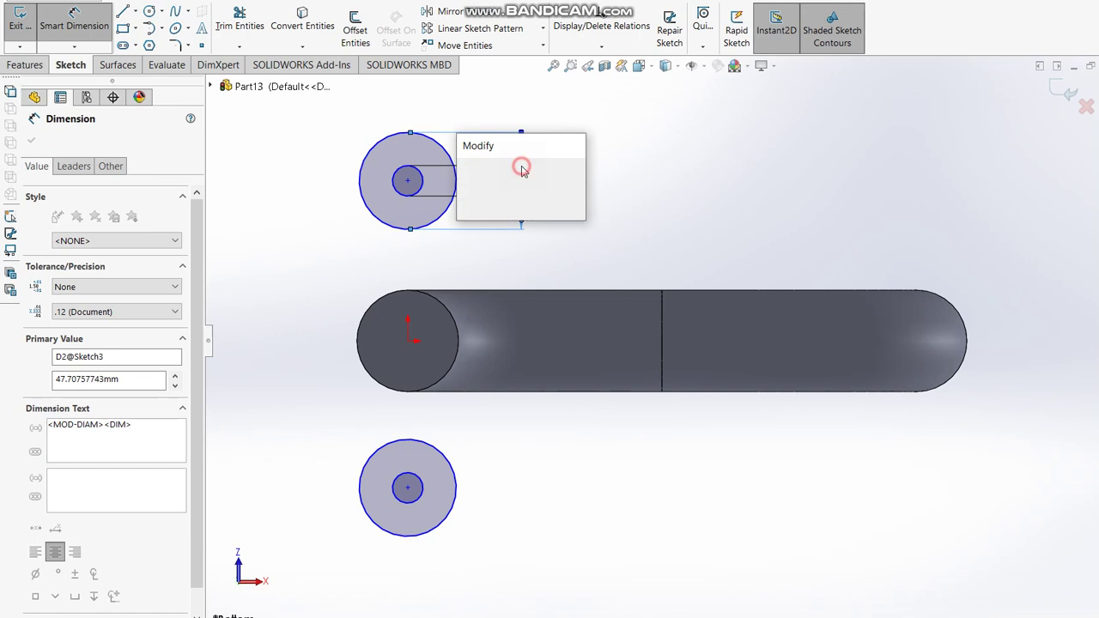
left_click(525, 168)
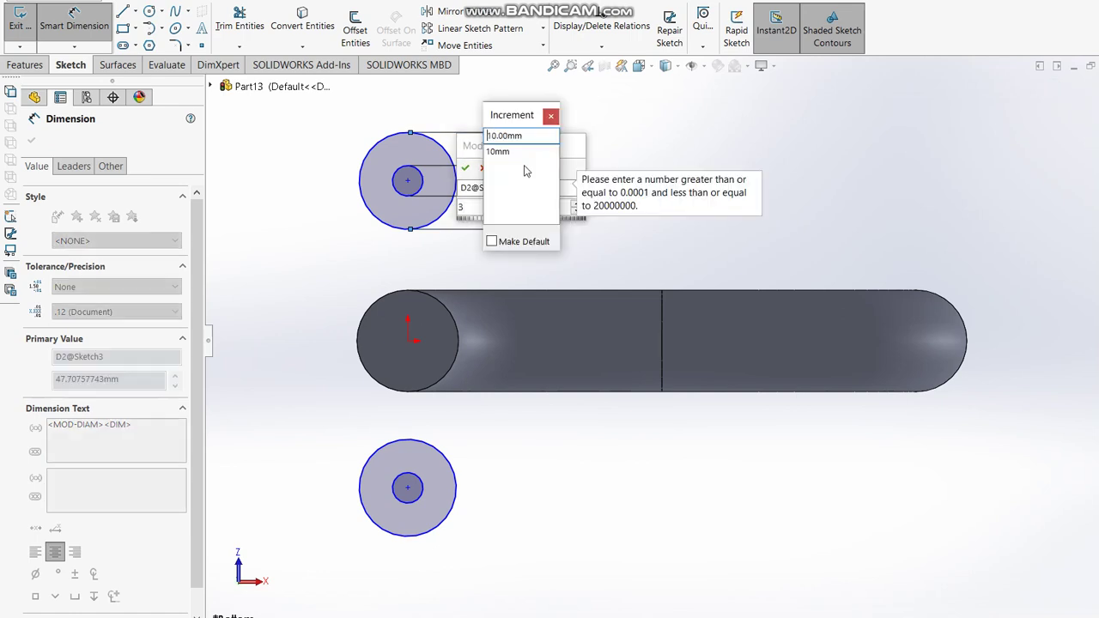
left_click(551, 116)
type("0")
key("Return")
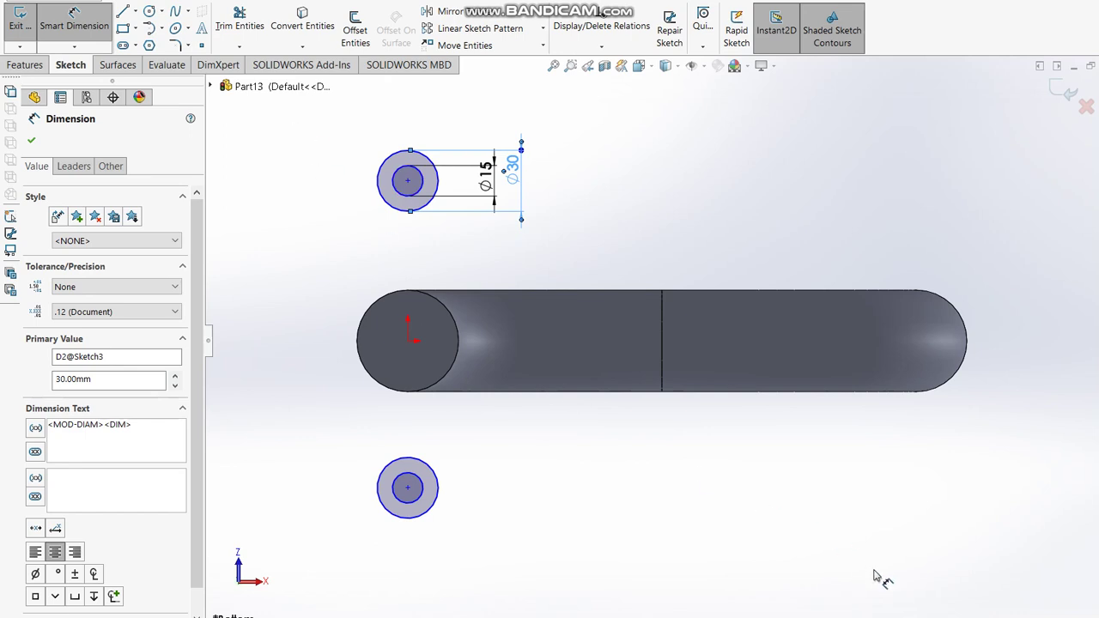
key("alt+Tab")
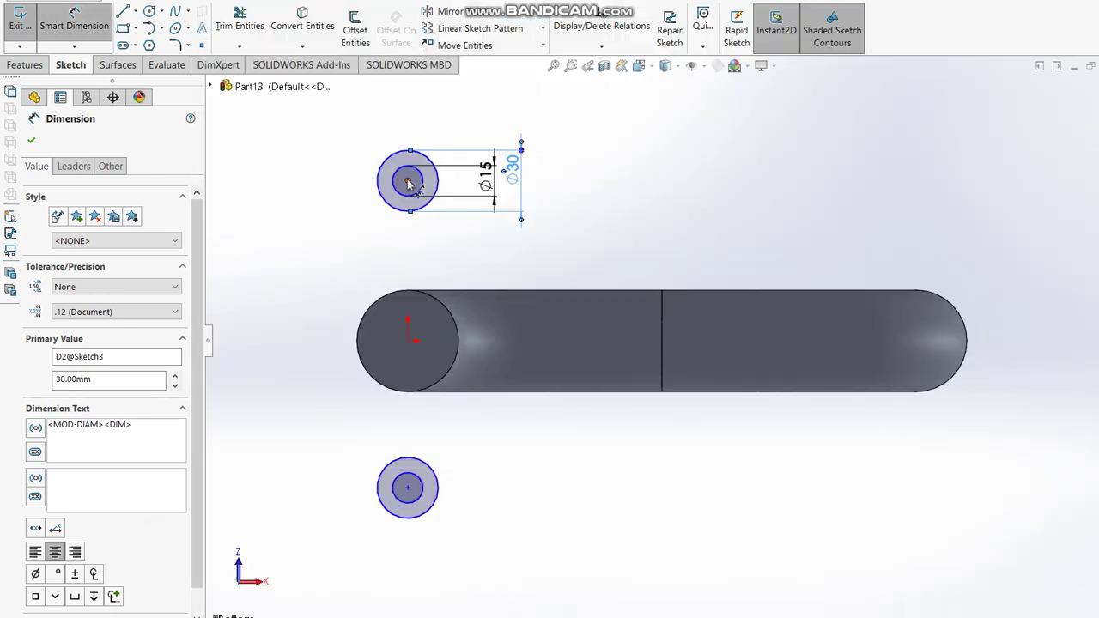
left_click(415, 483)
Dimension the two hole centres 130 apart vertically.
left_click(408, 488)
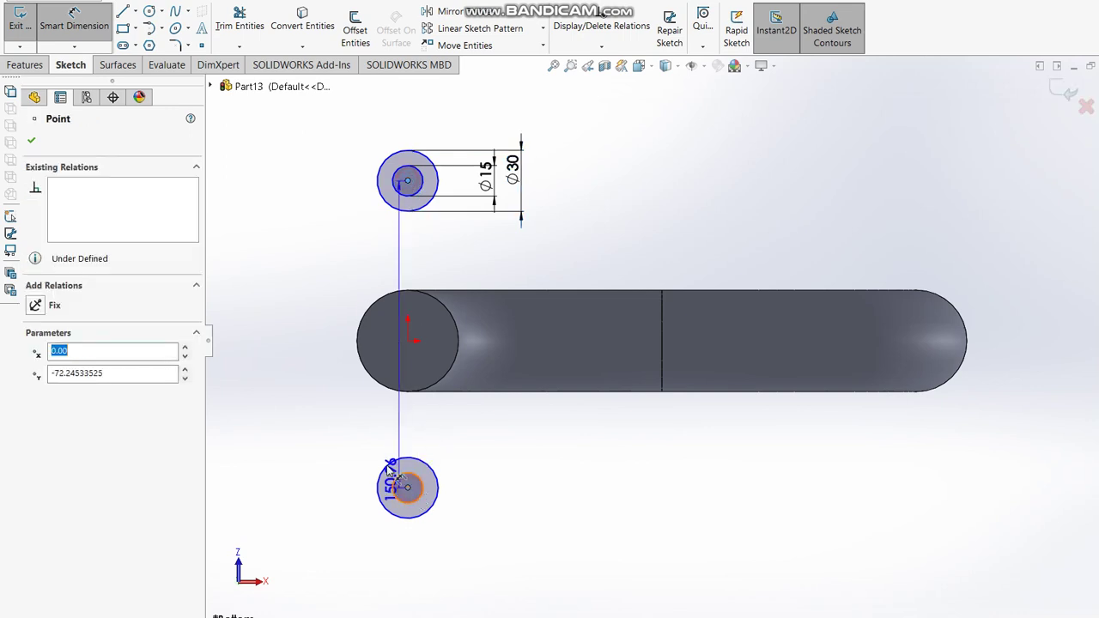
left_click(300, 361)
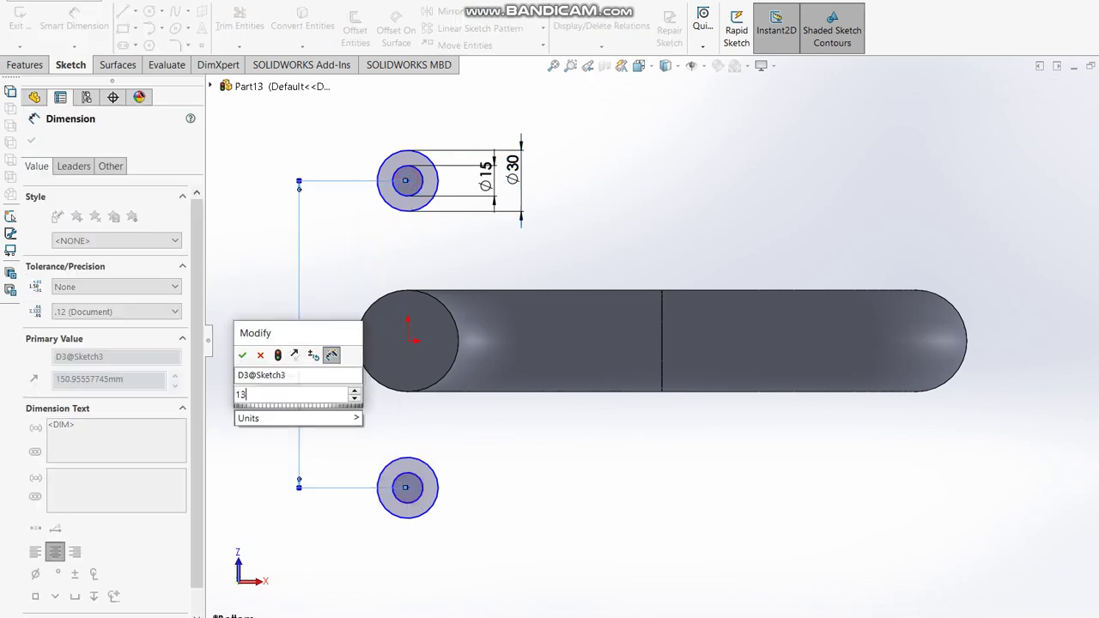
type("130")
key("Return")
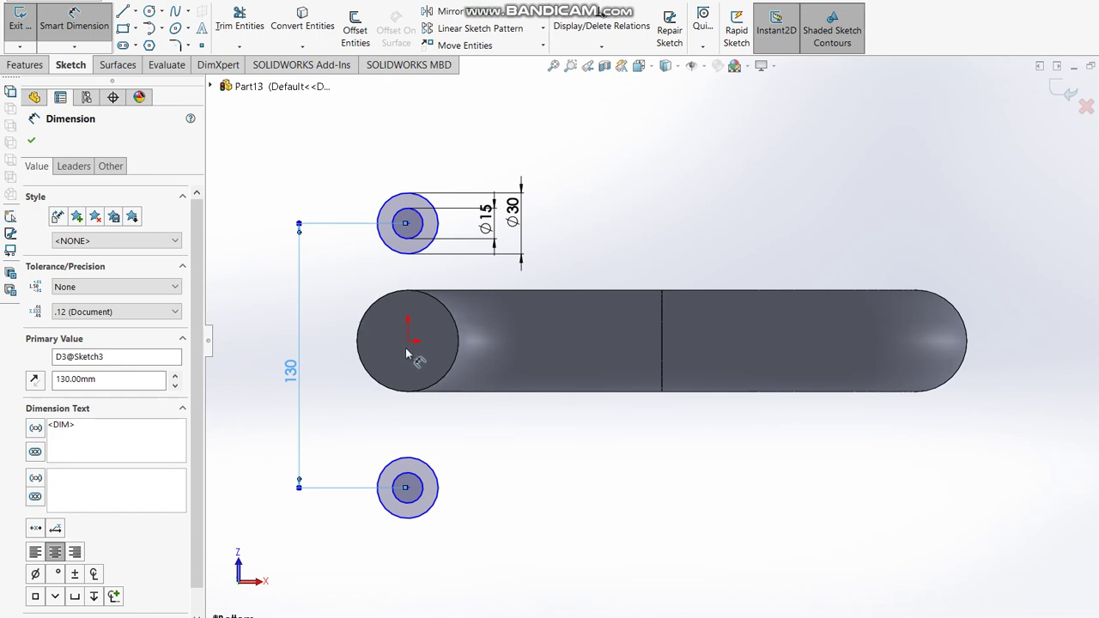
left_click(409, 342)
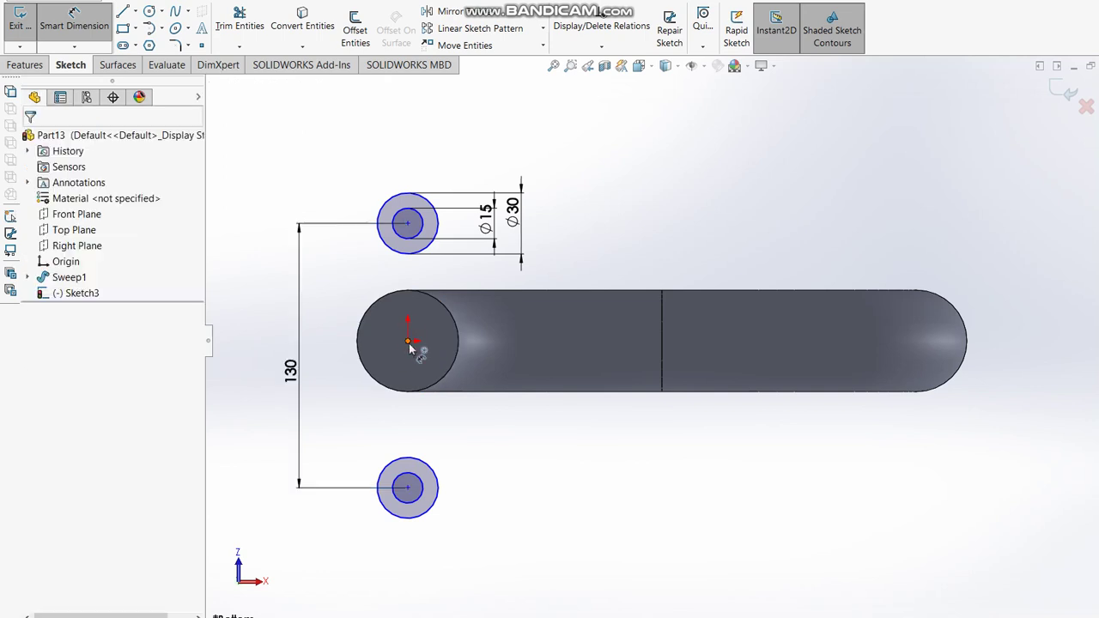
Place the bottom hole centre 65 below the pipe centre, then circle R35 on the drawing.
left_click(408, 489)
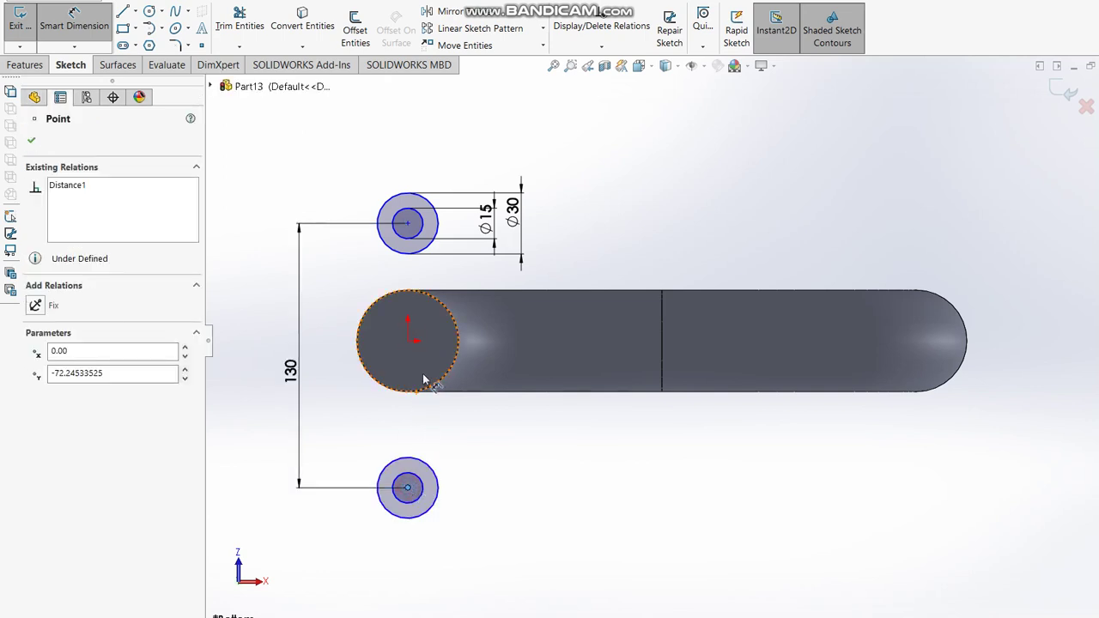
left_click(409, 341)
left_click(333, 370)
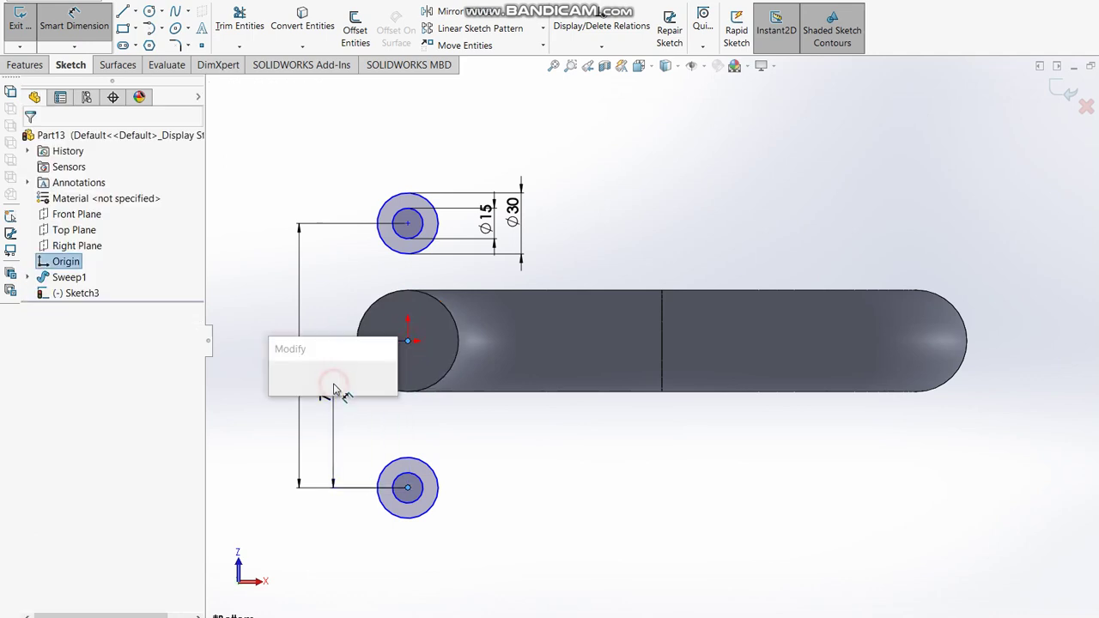
type("65")
key("Return")
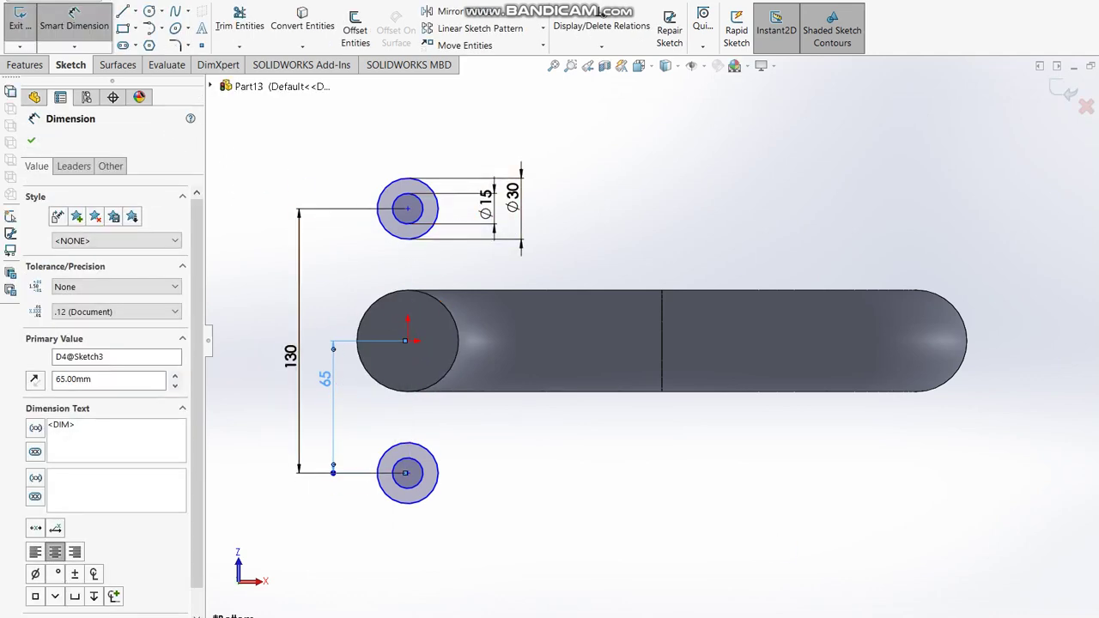
key("alt+Tab")
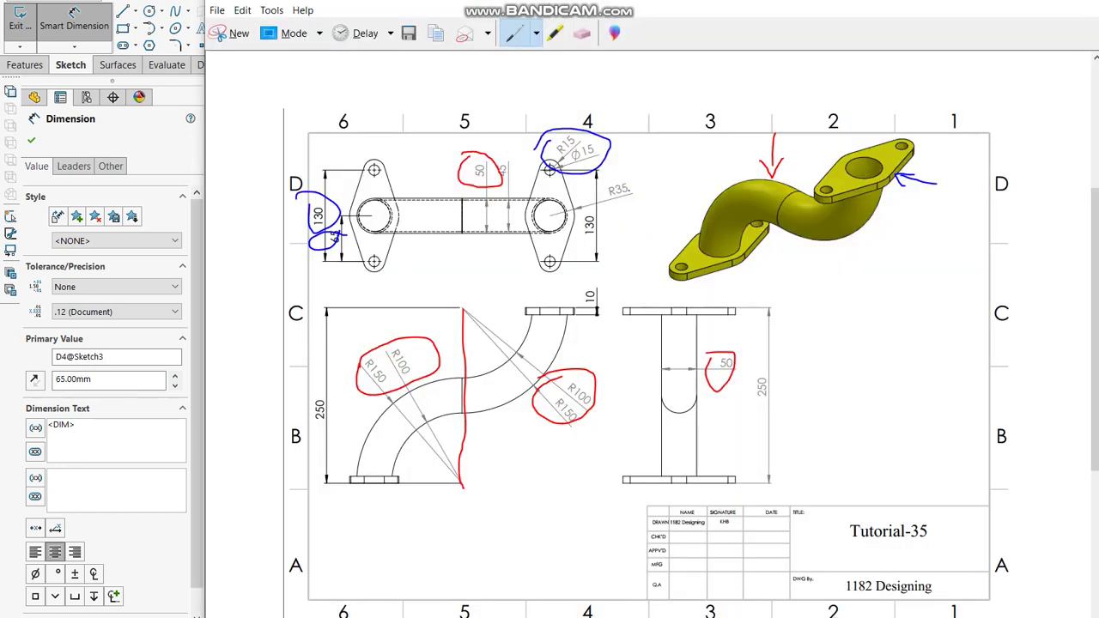
left_click_drag(611, 179, 616, 207)
Draw a circle centred on the origin and dimension its diameter as 35*2 (Ø70).
left_click(162, 544)
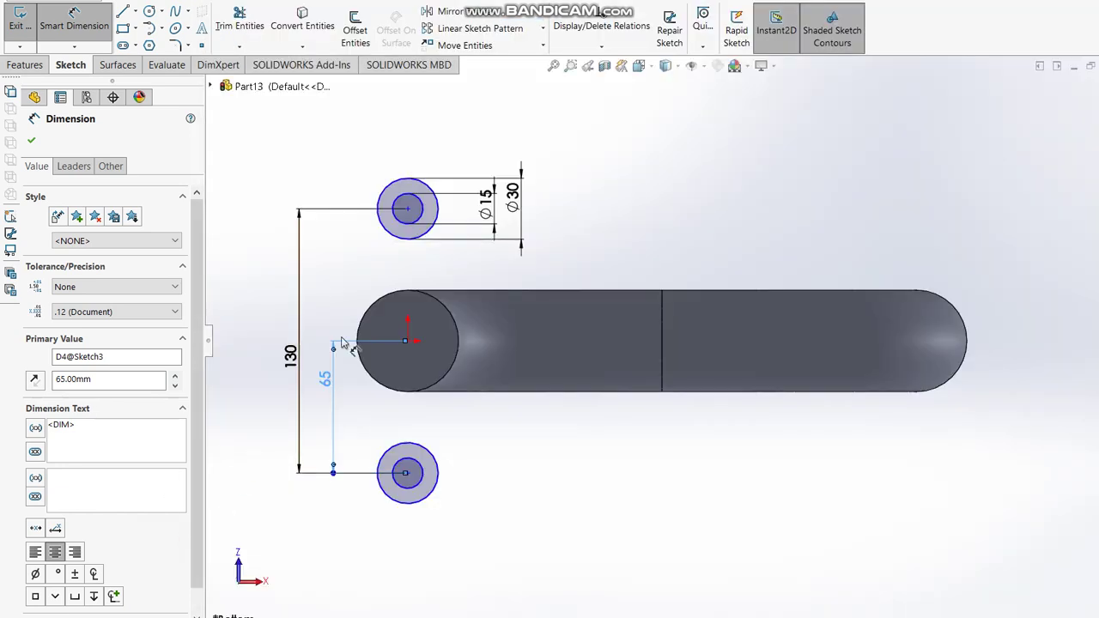
left_click(150, 12)
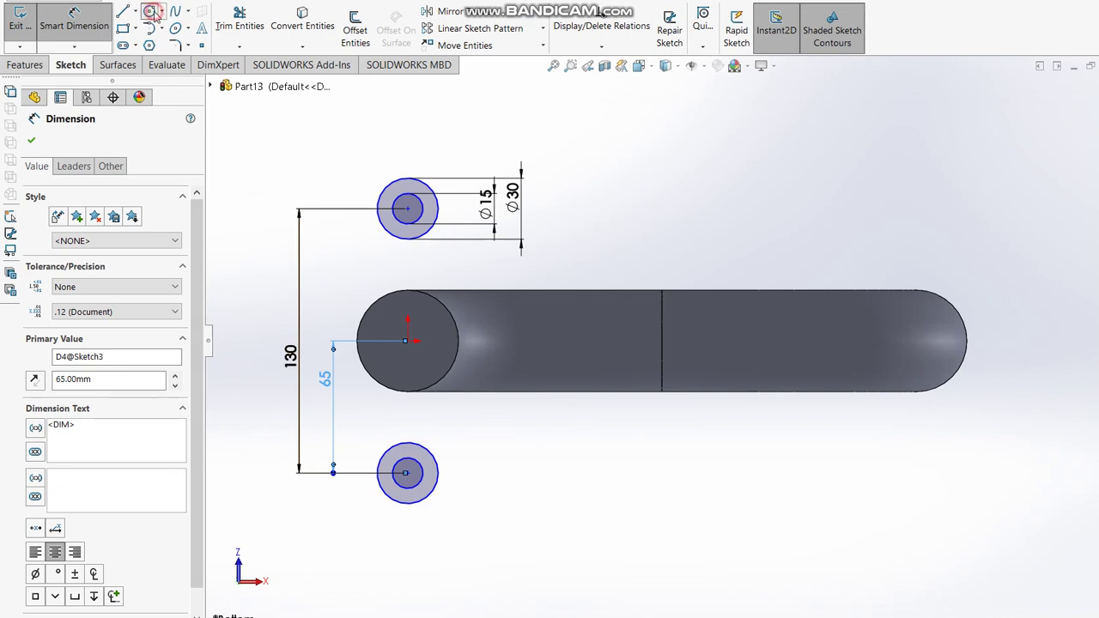
left_click(408, 340)
left_click(512, 352)
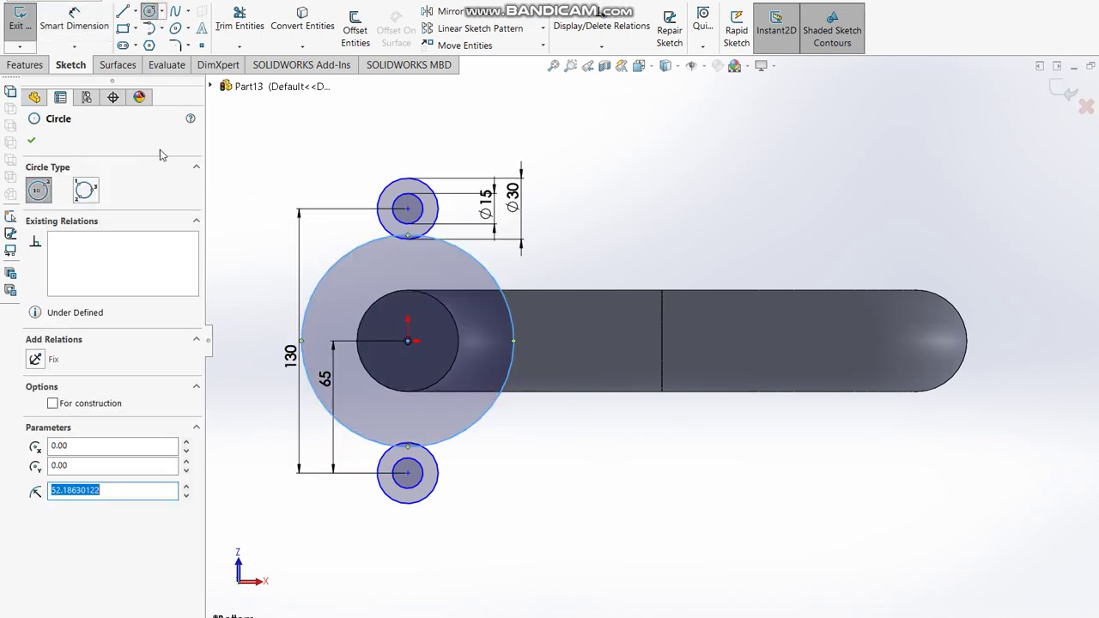
left_click(97, 26)
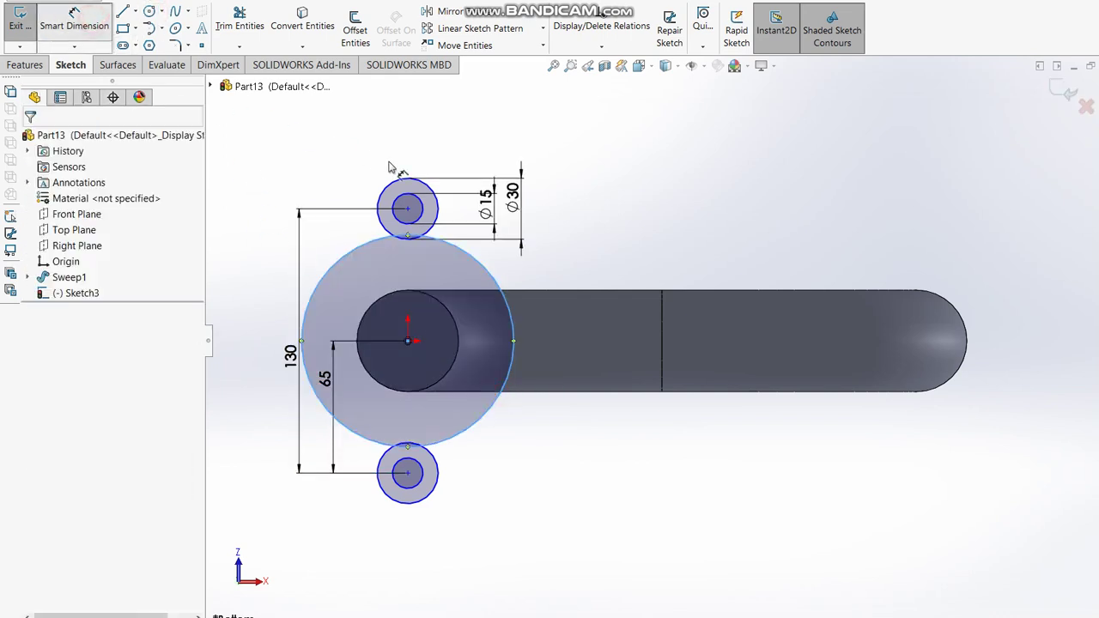
left_click(490, 277)
left_click(558, 288)
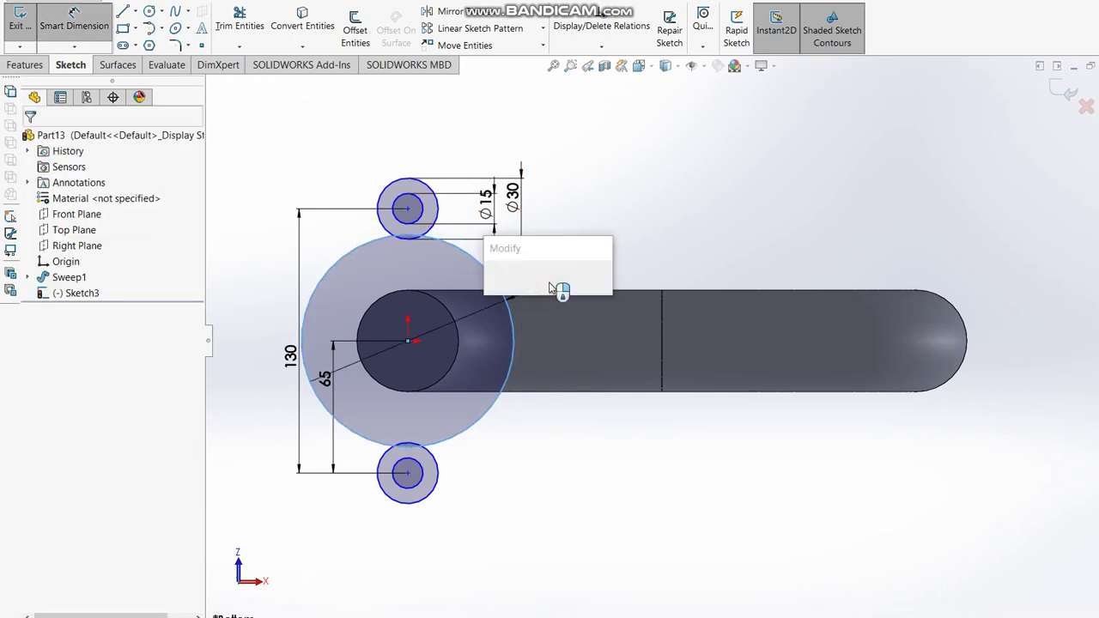
type("35*")
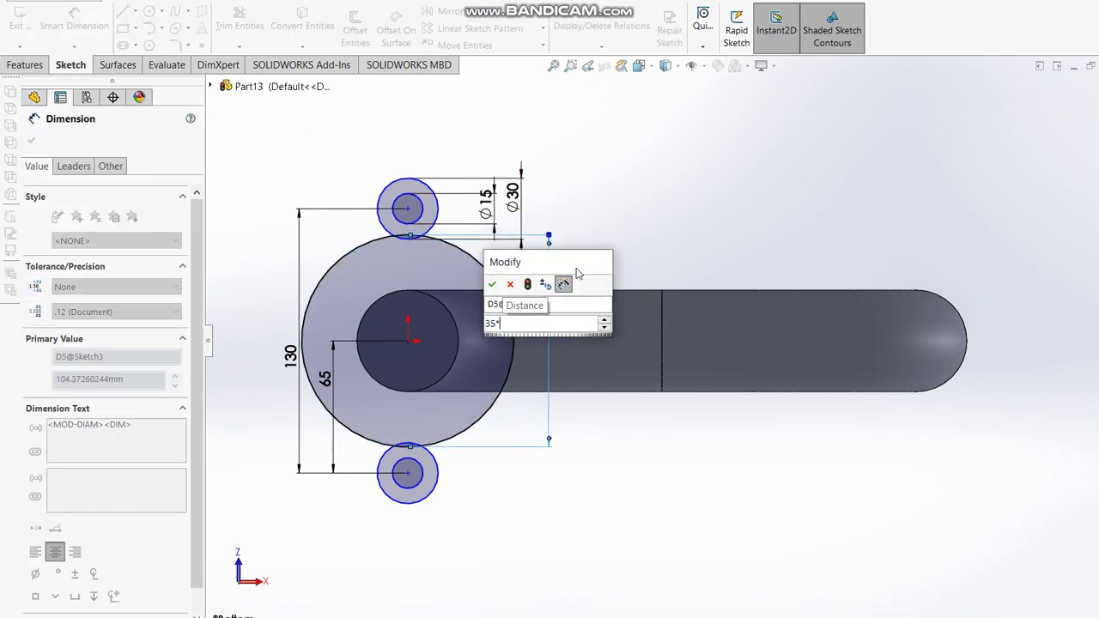
type("2")
key("Return")
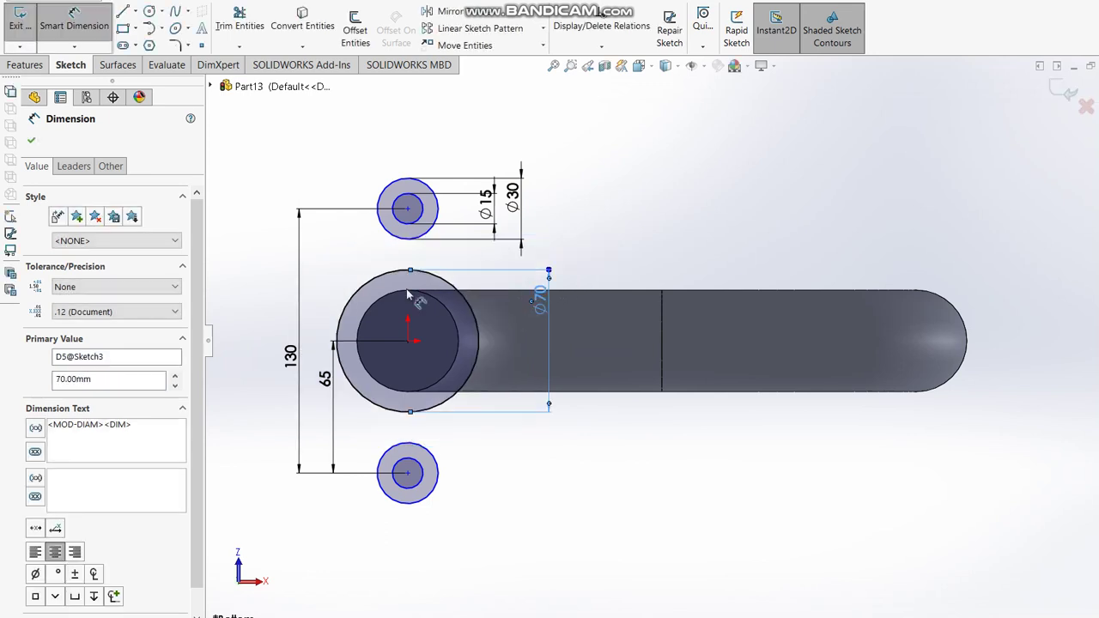
Draw left and right lines from the upper Ø30 circle tangent to the Ø70 circle.
left_click(123, 11)
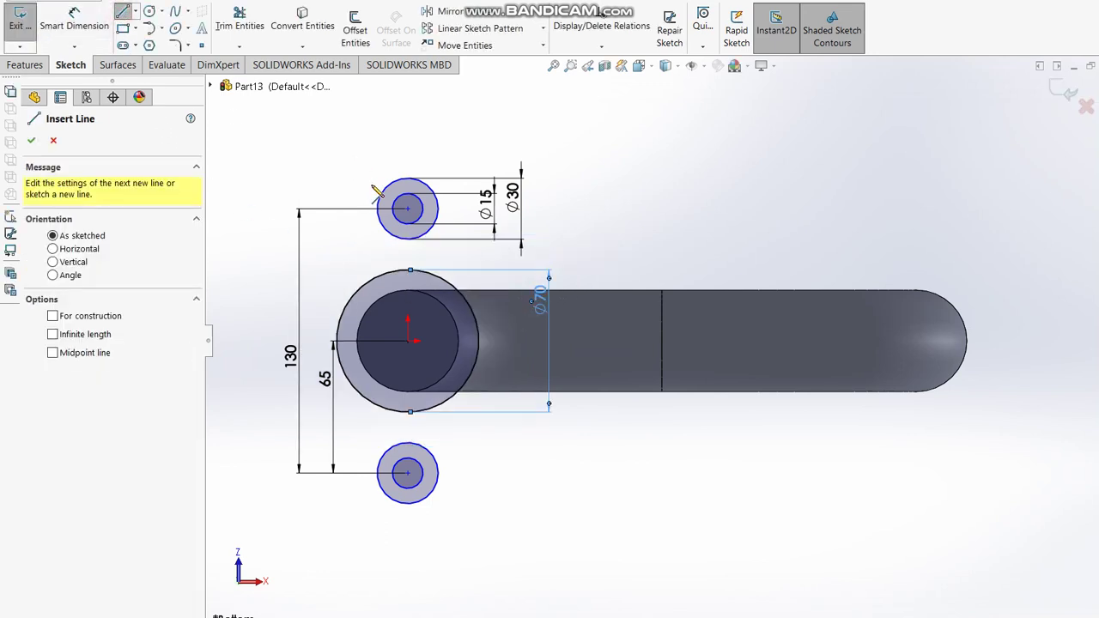
left_click(378, 208)
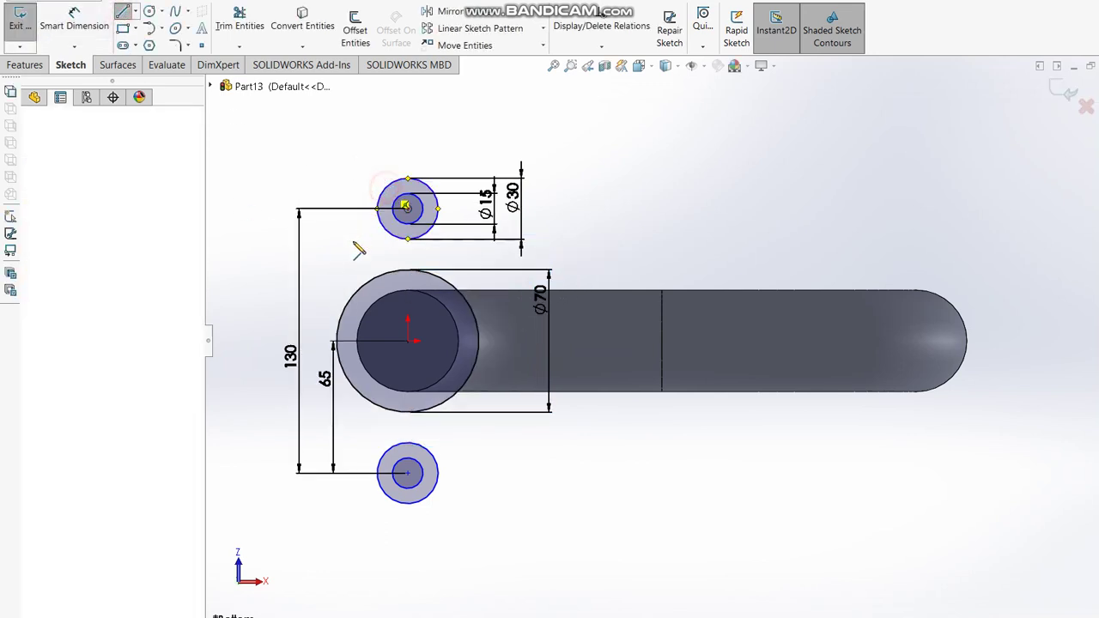
left_click(342, 331)
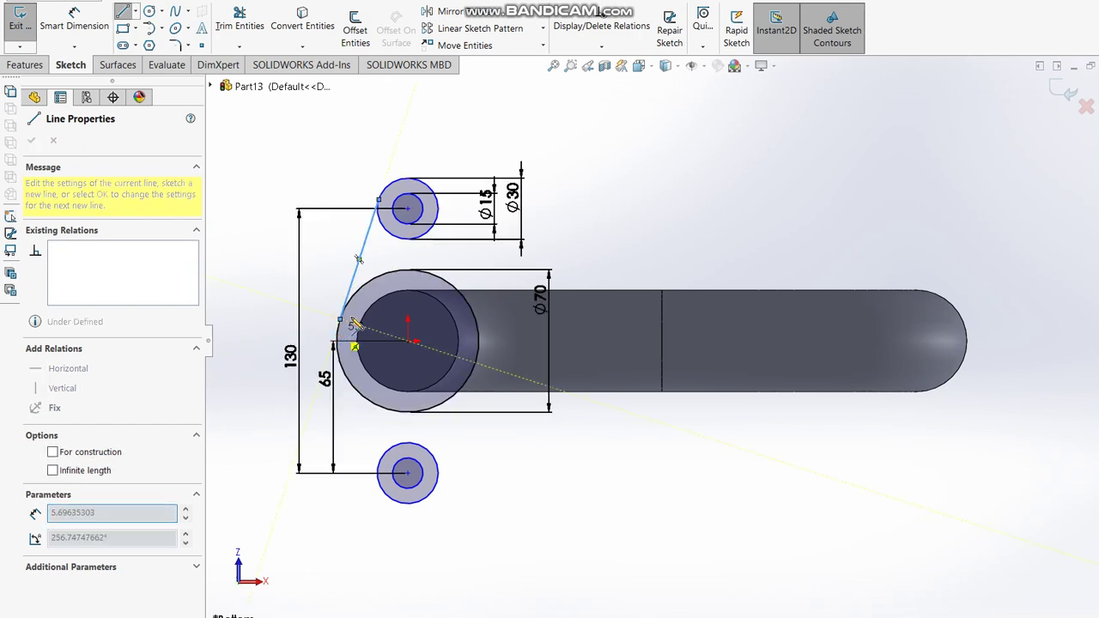
key("Escape")
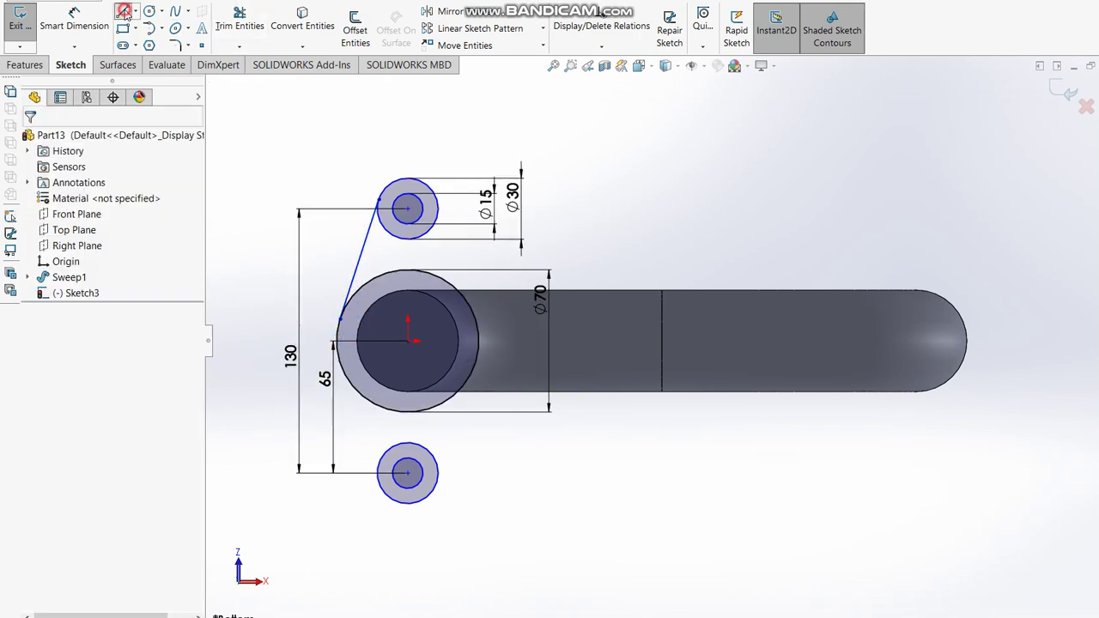
left_click(124, 13)
left_click(437, 196)
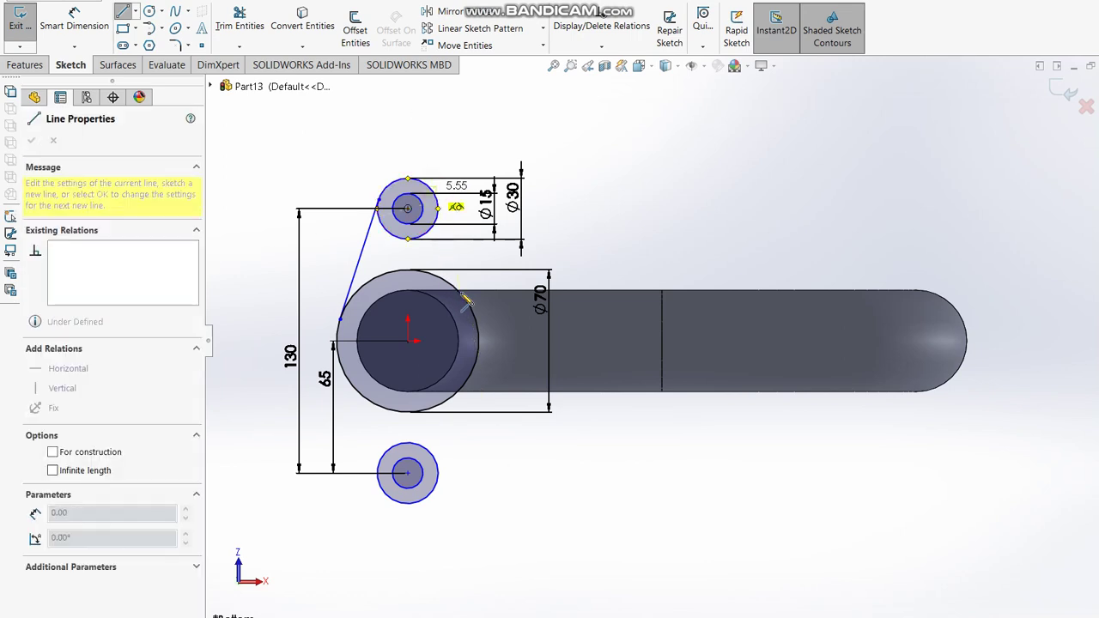
left_click(482, 341)
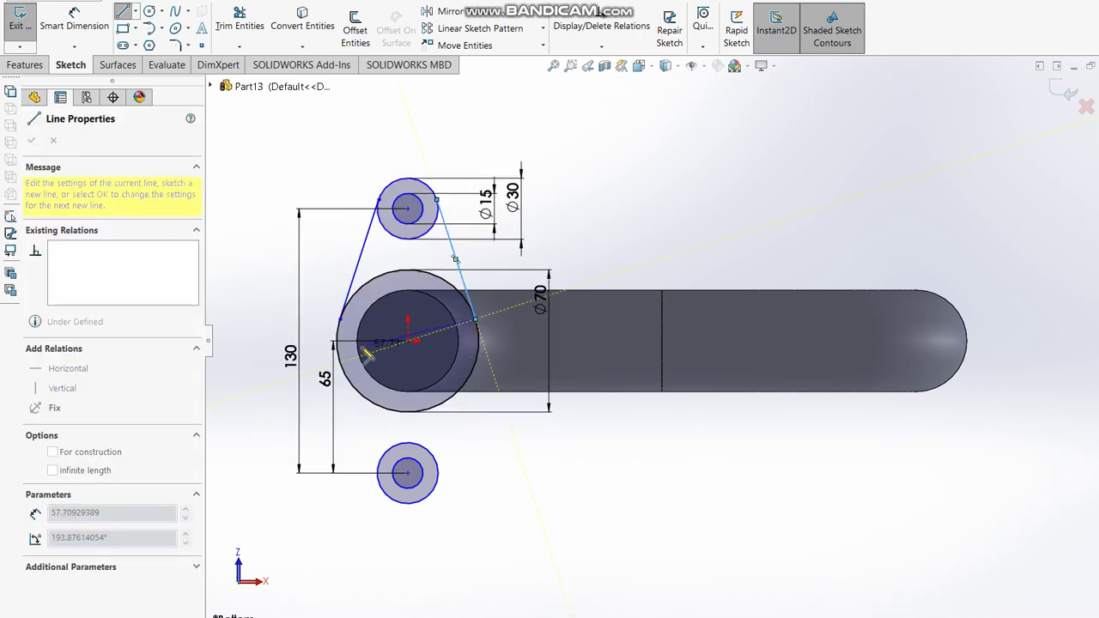
key("Escape")
key("Escape")
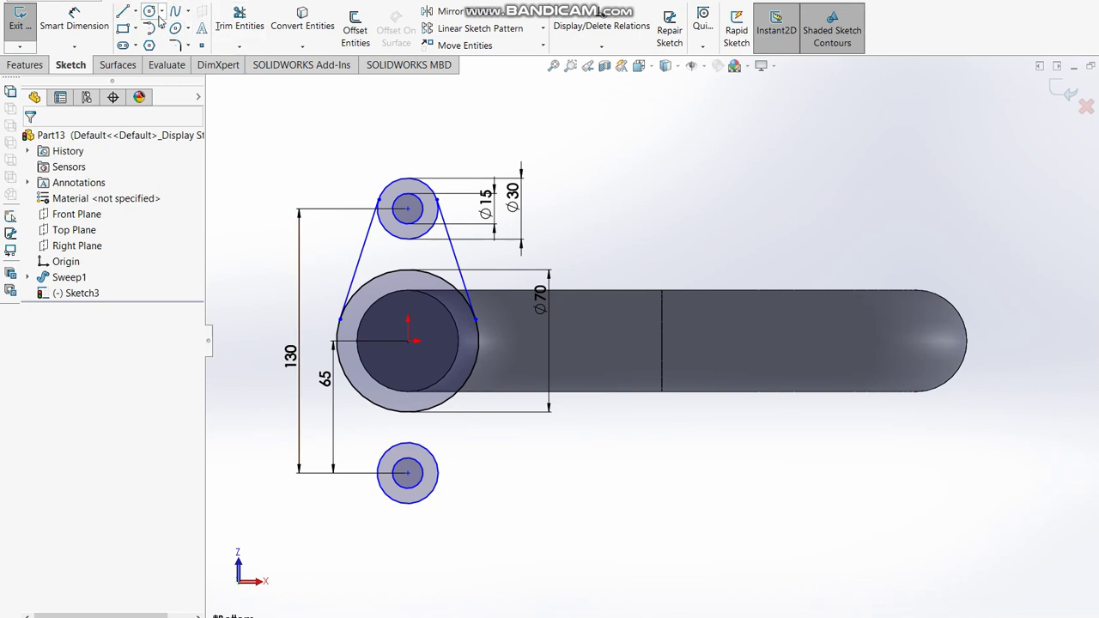
Draw left and right lines from the lower Ø30 circle tangent to the Ø70 circle.
left_click(123, 11)
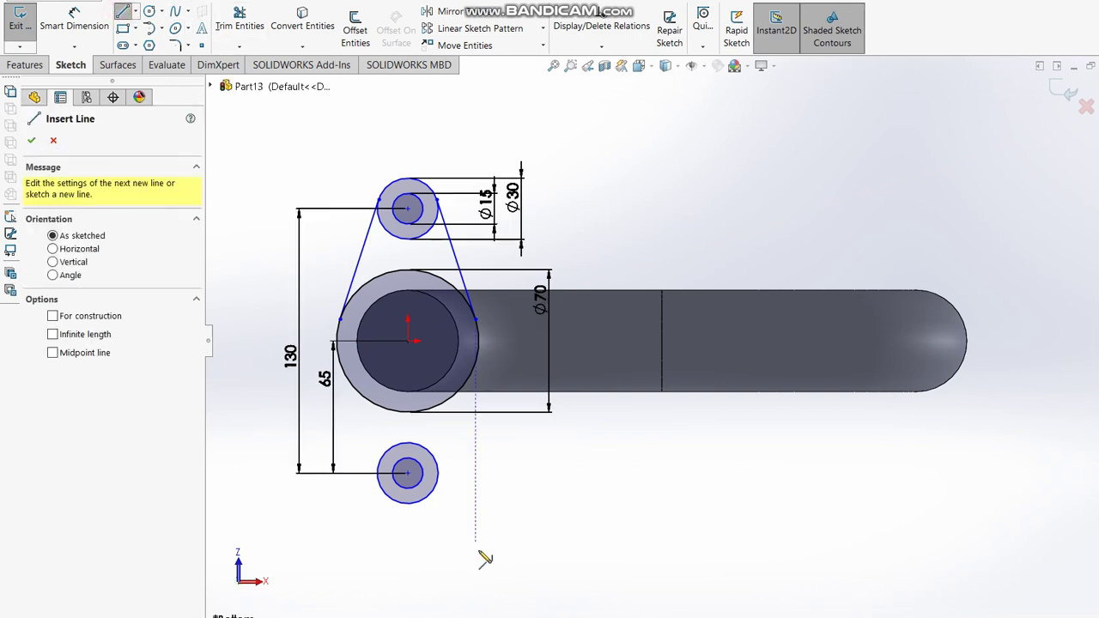
left_click(391, 499)
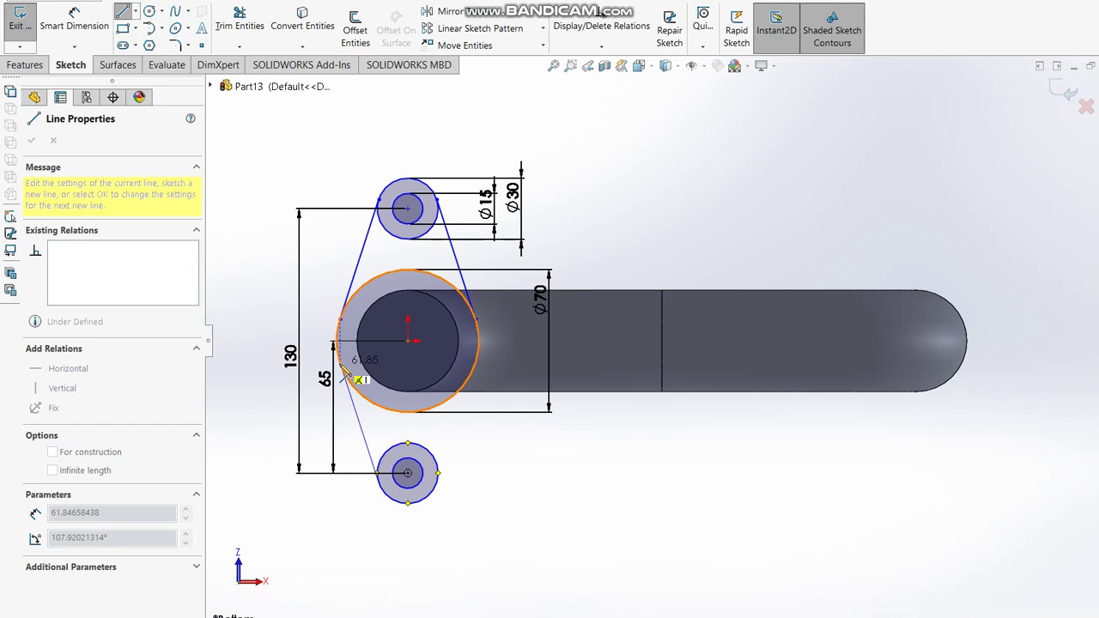
left_click(340, 362)
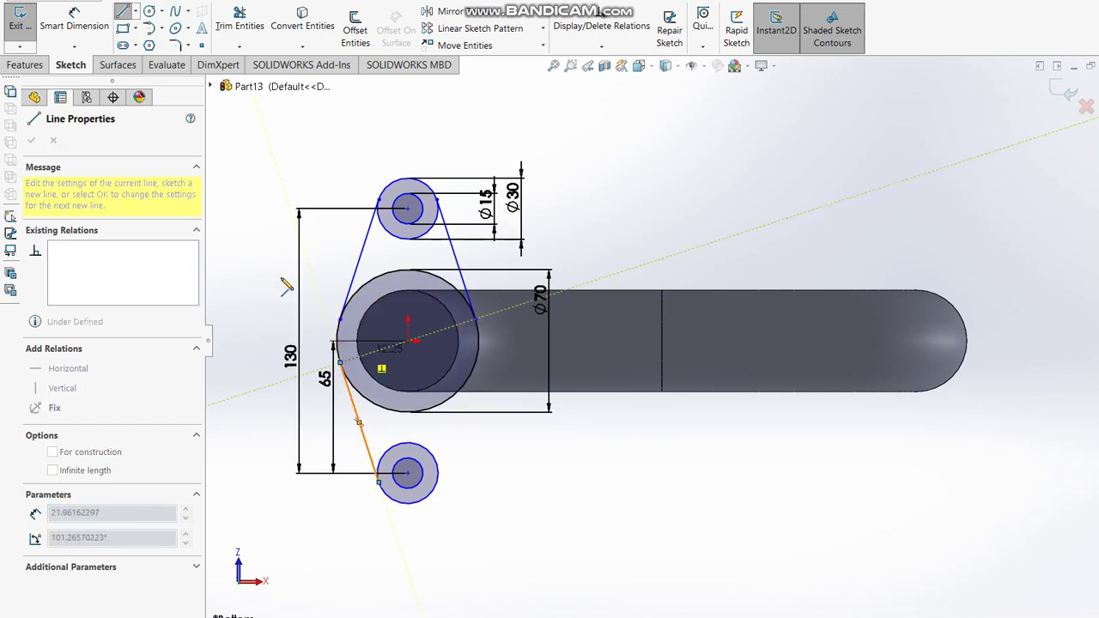
left_click(124, 15)
left_click(125, 15)
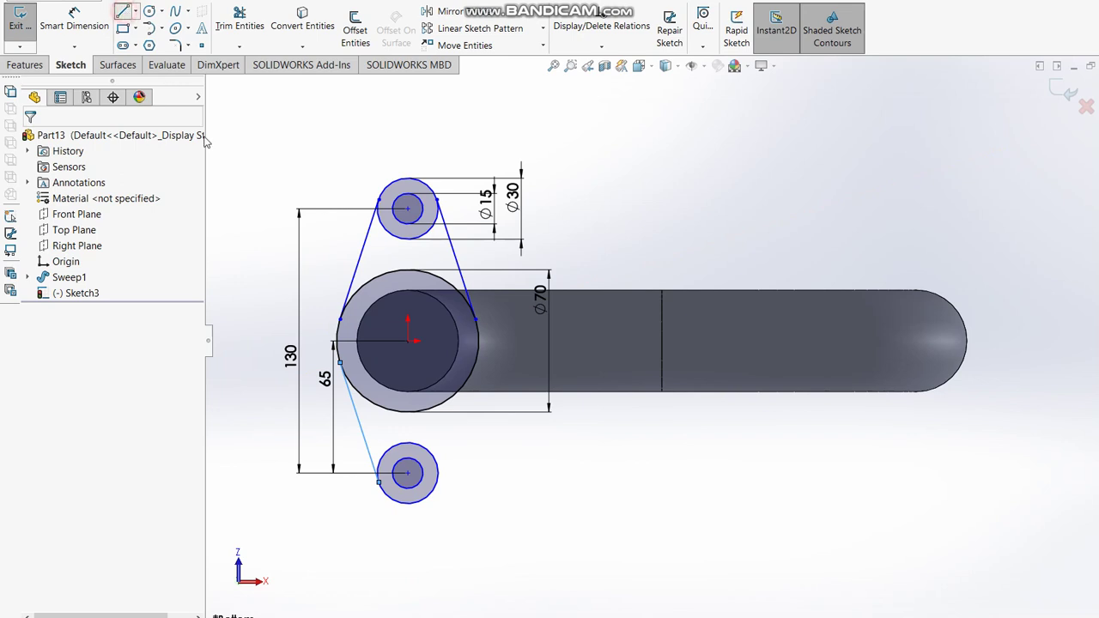
left_click(425, 501)
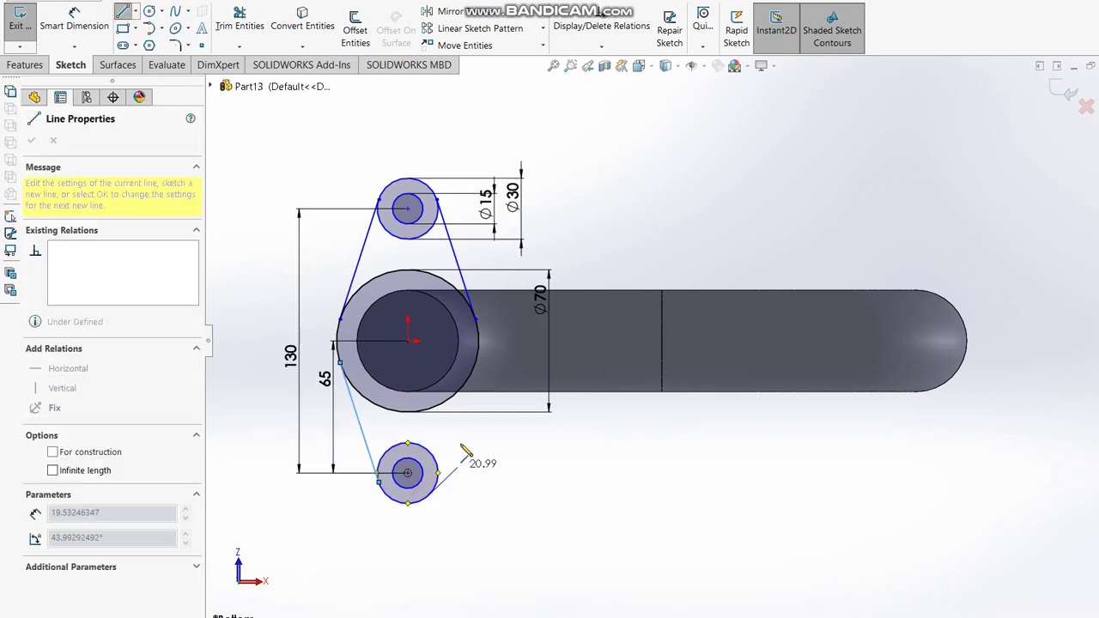
left_click(476, 361)
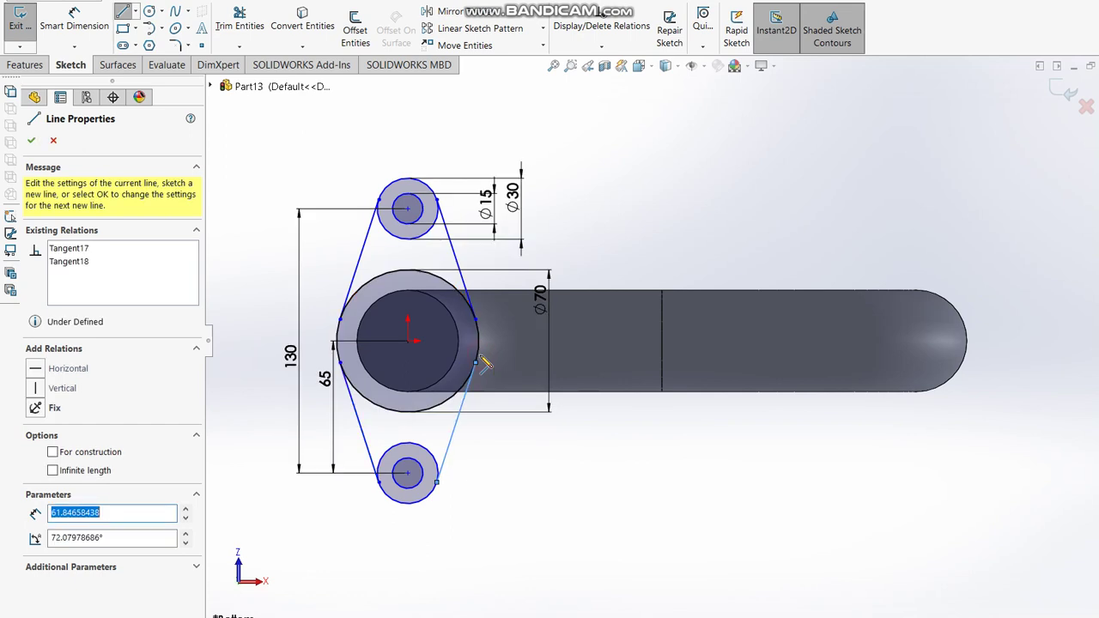
key("Escape")
scroll(438, 307, "down", 2)
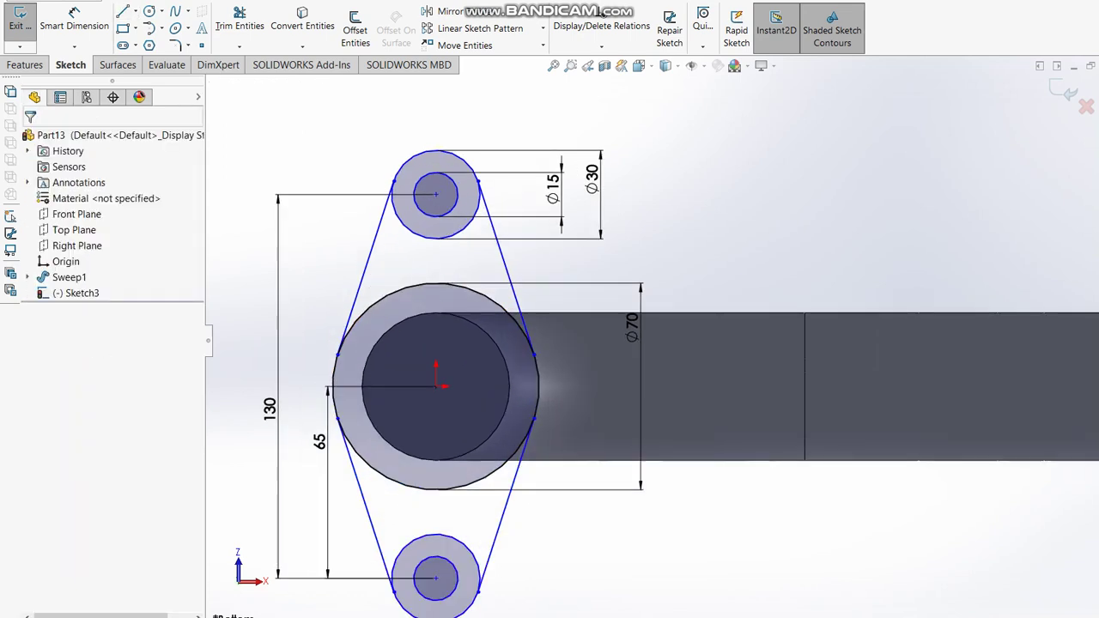
left_click(239, 19)
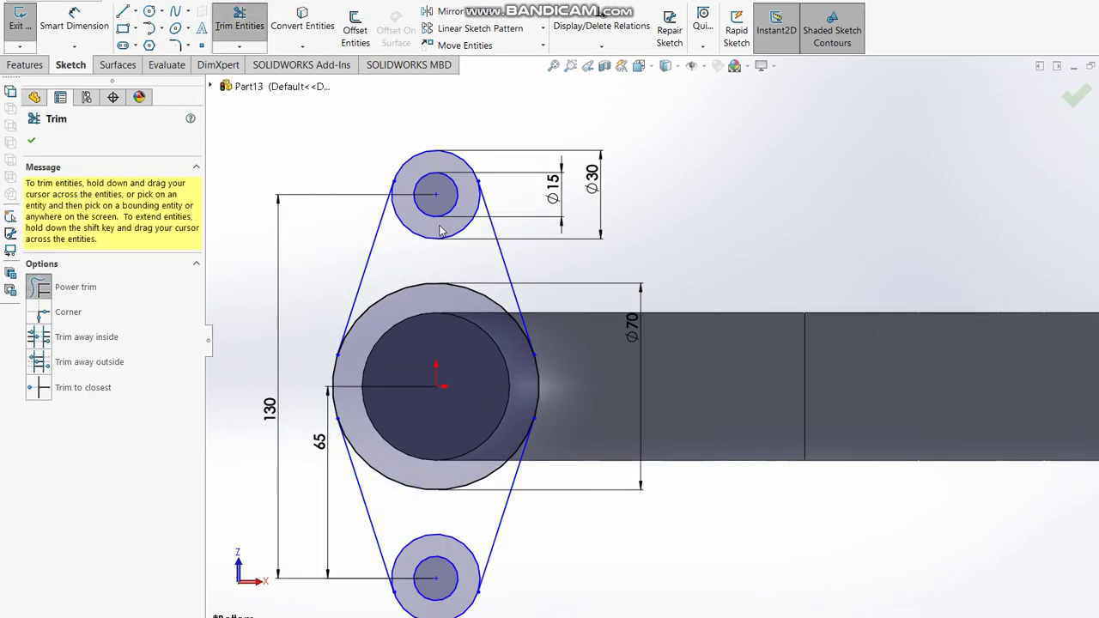
Power-trim the inner arcs to leave a closed diamond flange profile, then exit the sketch.
left_click_drag(440, 230, 456, 294)
left_click_drag(447, 496, 443, 546)
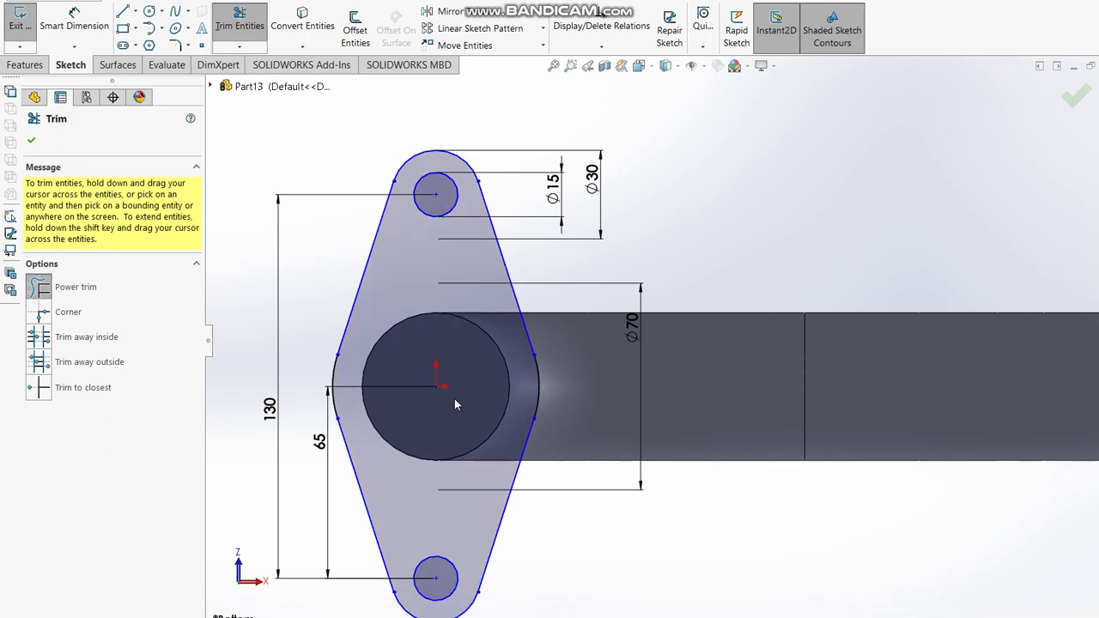
key("f")
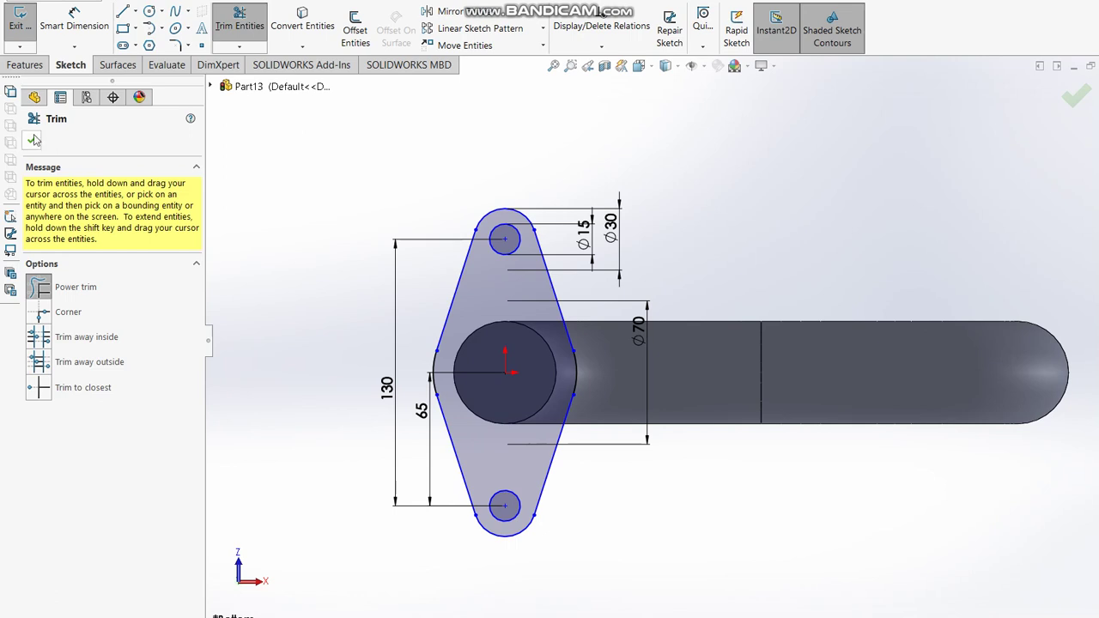
left_click(34, 139)
left_click_drag(293, 151, 702, 592)
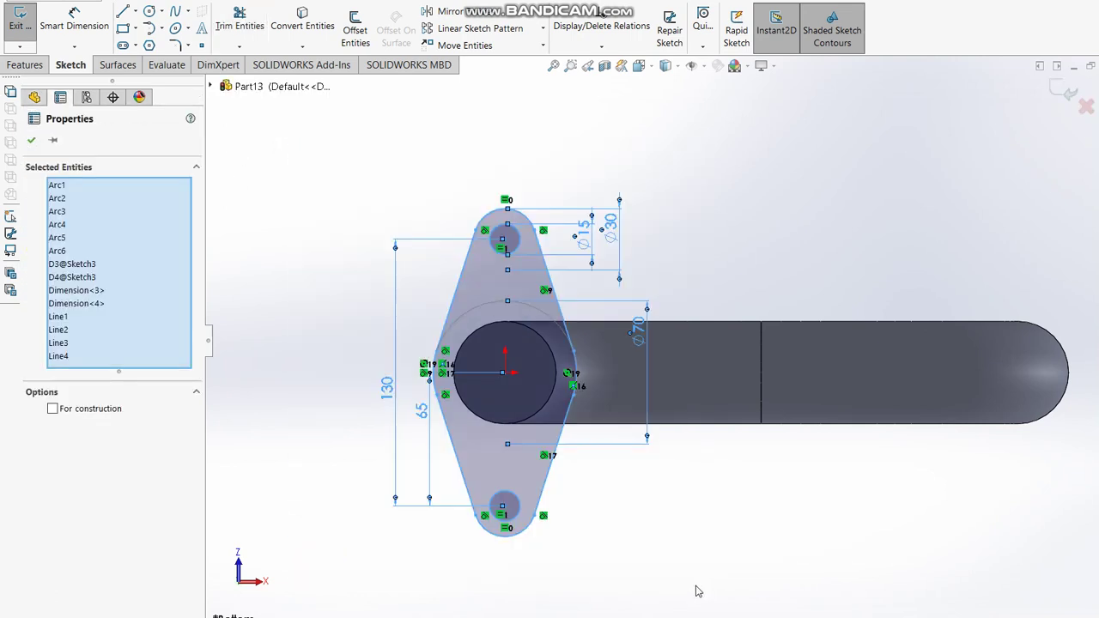
left_click(750, 188)
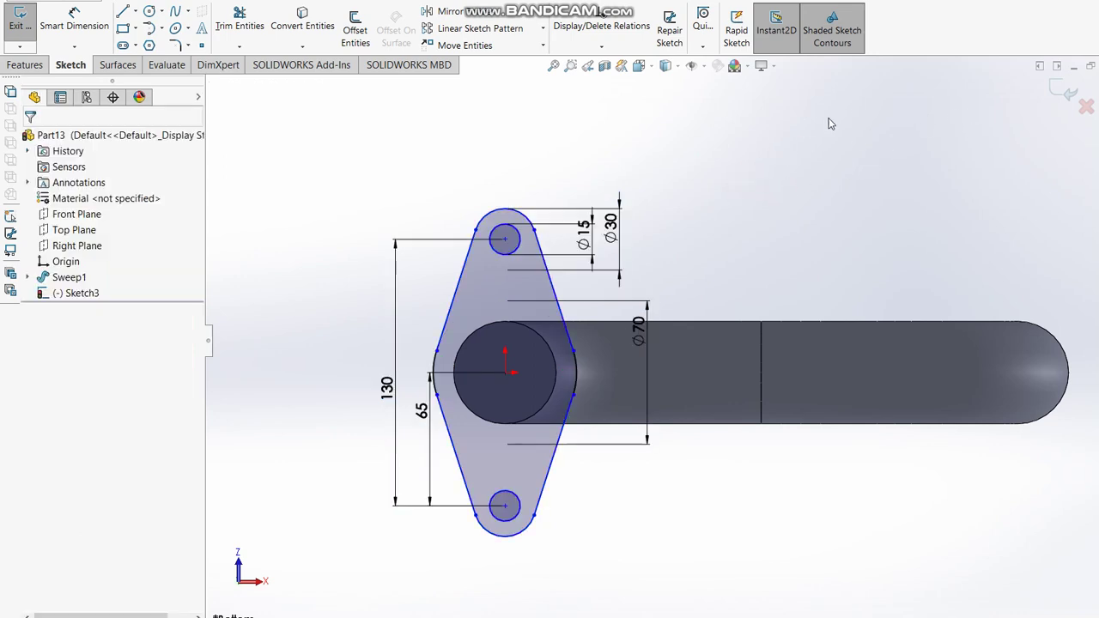
left_click(1067, 89)
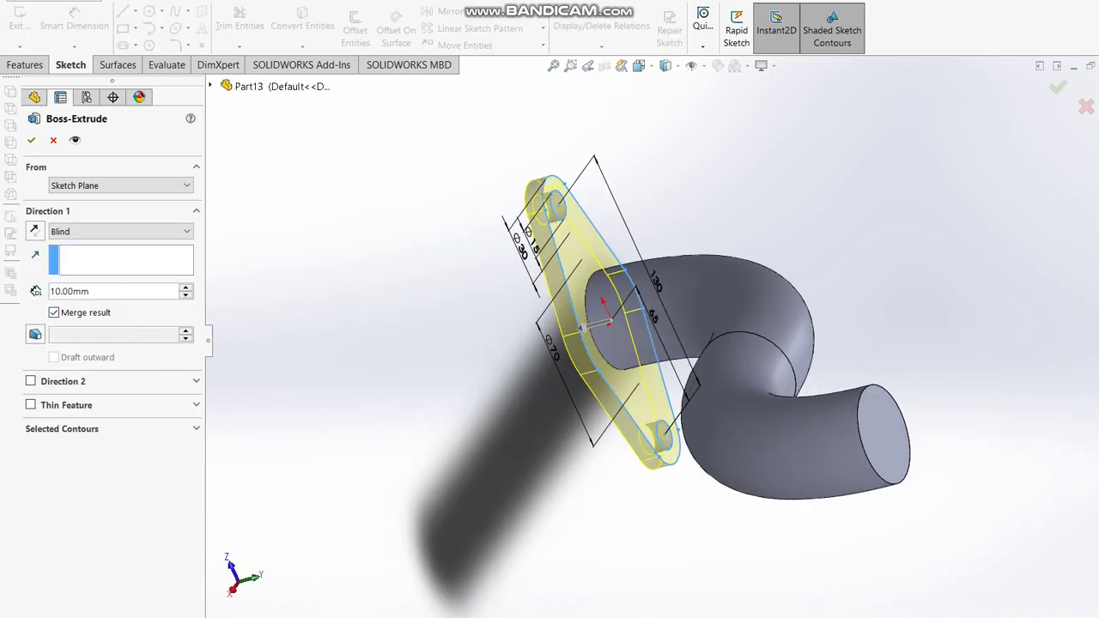
Note the 10 mm flange thickness on the drawing and extrude the profile 10 mm, reversed.
key("alt+Tab")
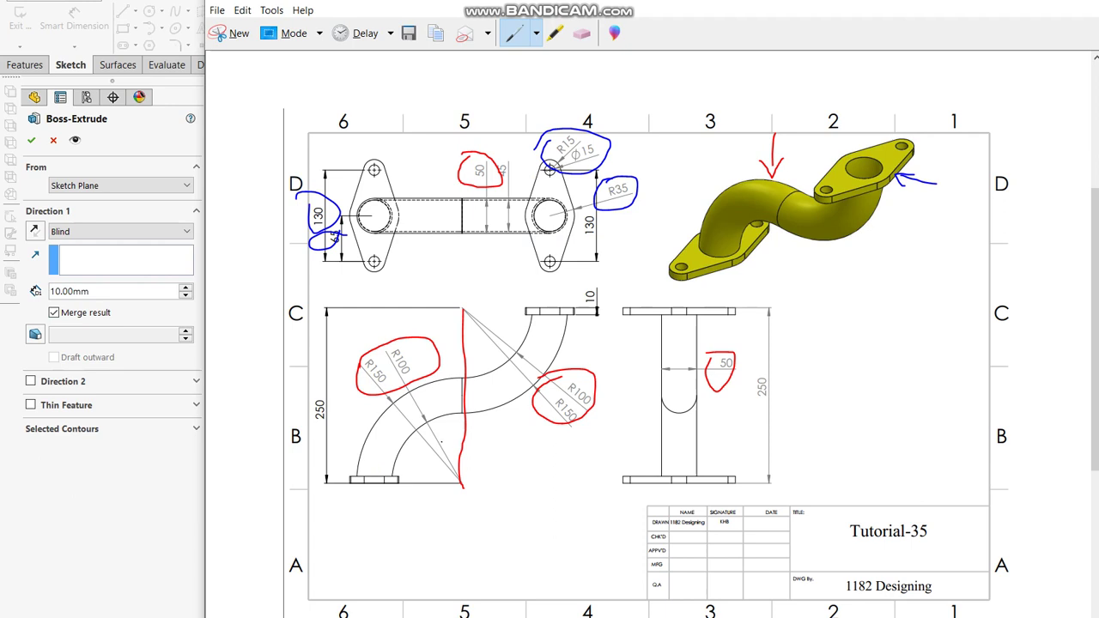
left_click_drag(582, 279, 601, 325)
left_click(126, 482)
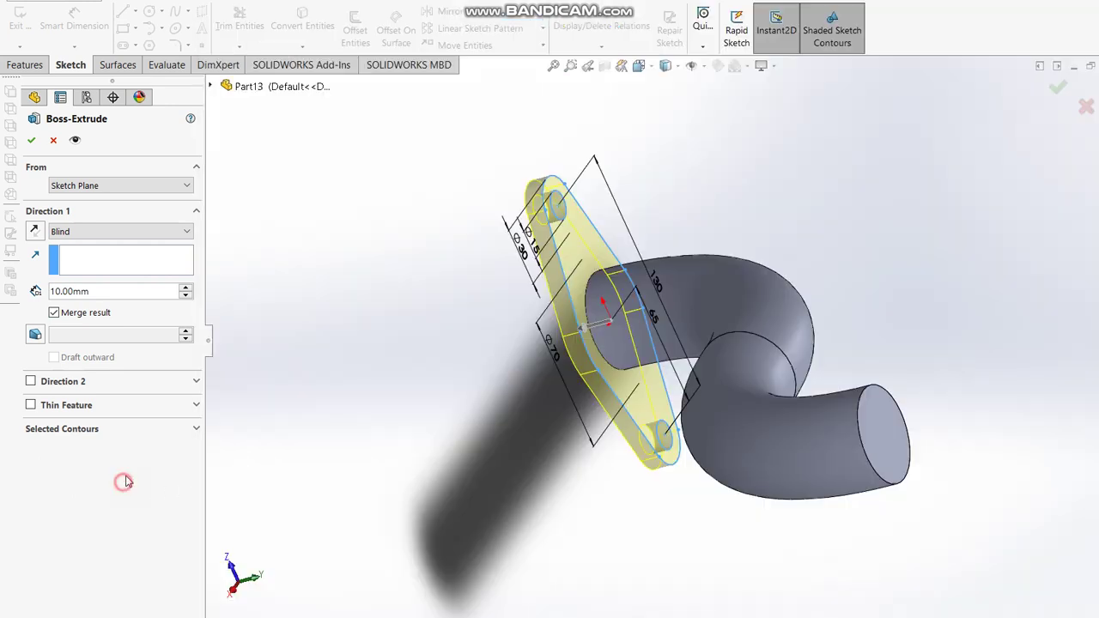
left_click(35, 230)
left_click(1058, 86)
Orbit to the pipe's far end and start an extruded-boss sketch on its end face.
middle_click_drag(762, 256, 805, 265)
scroll(773, 232, "down", 3)
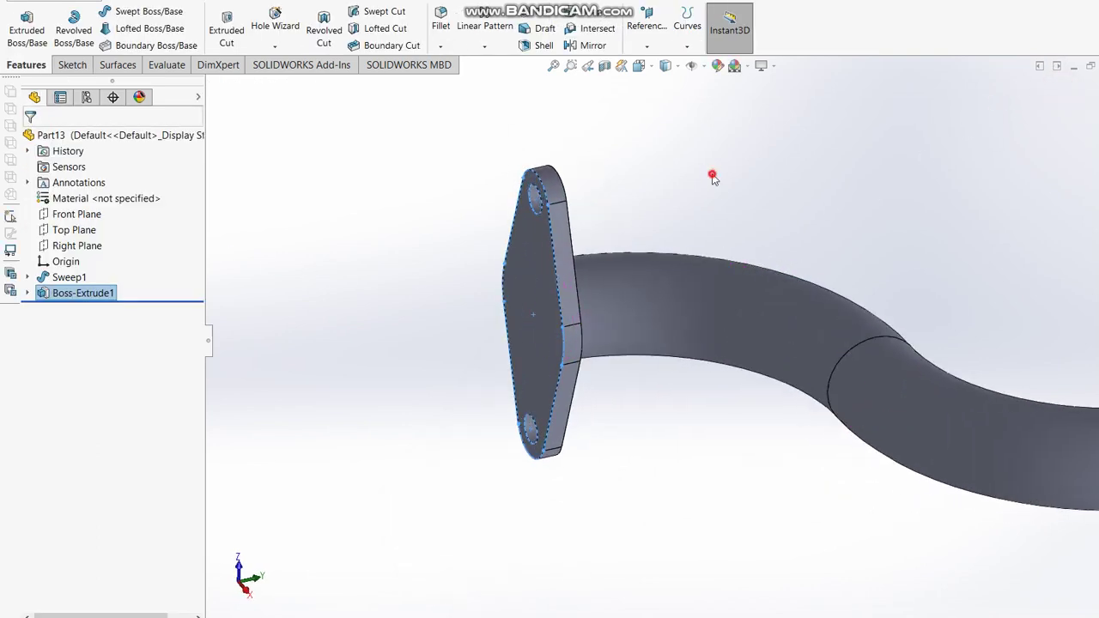
left_click(565, 240)
scroll(565, 240, "down", 2)
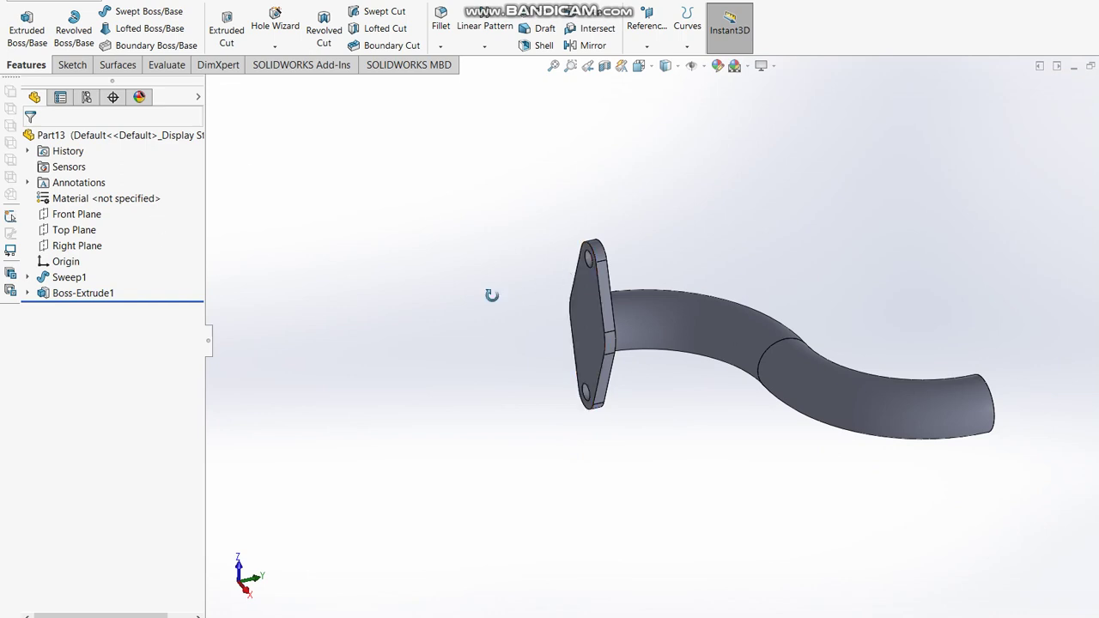
middle_click_drag(520, 290, 366, 303)
middle_click_drag(679, 420, 600, 343)
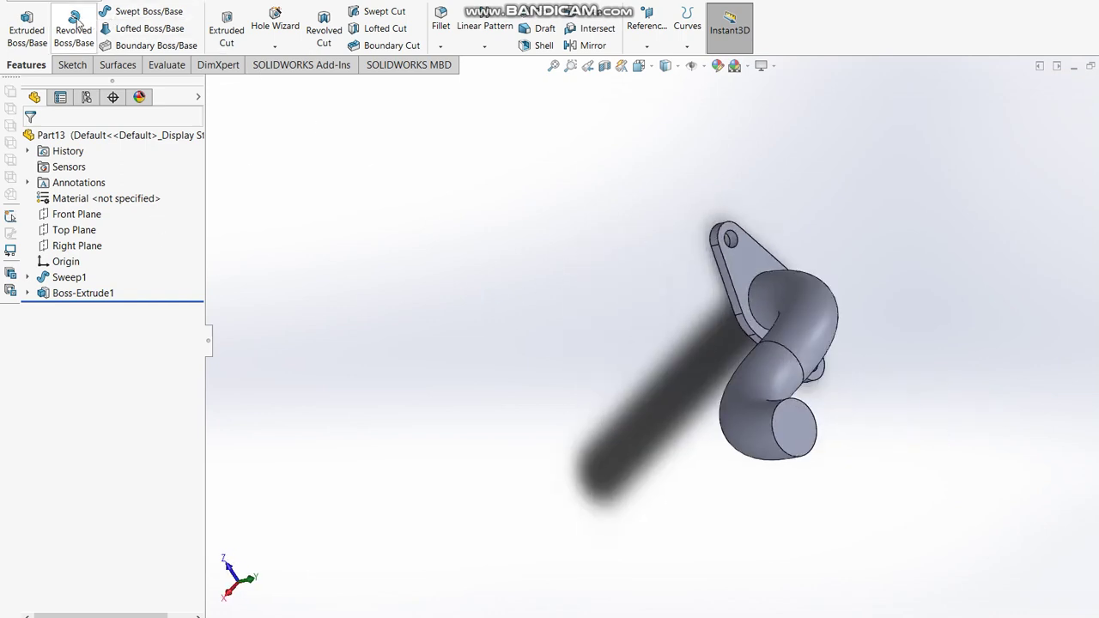
left_click(26, 26)
left_click(803, 440)
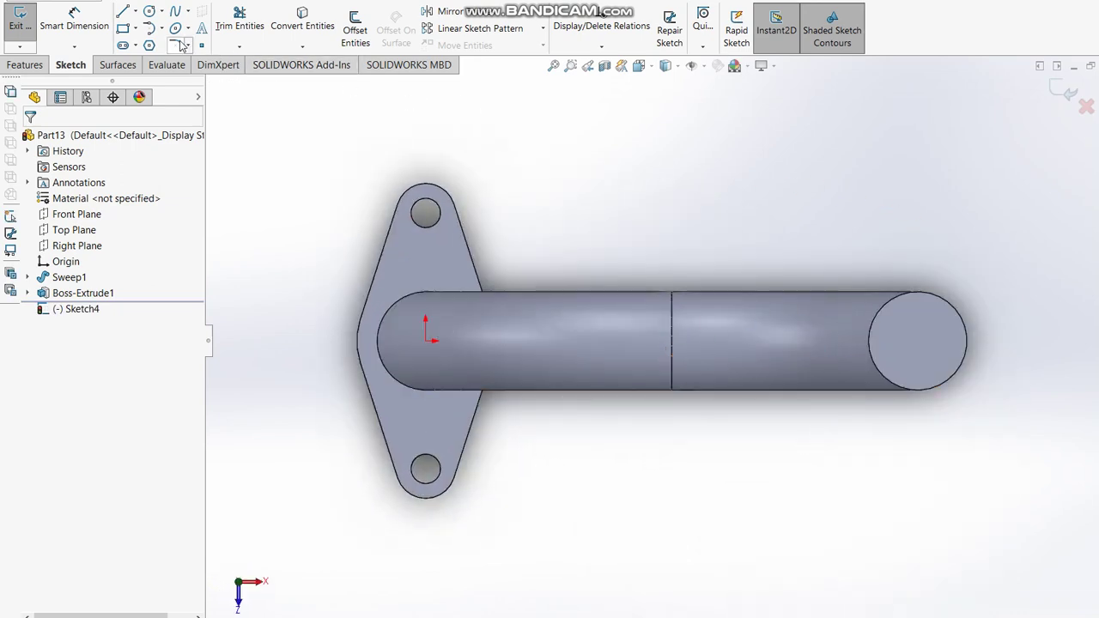
Place a sketch point at the centre of the pipe's far-end circle.
left_click(200, 44)
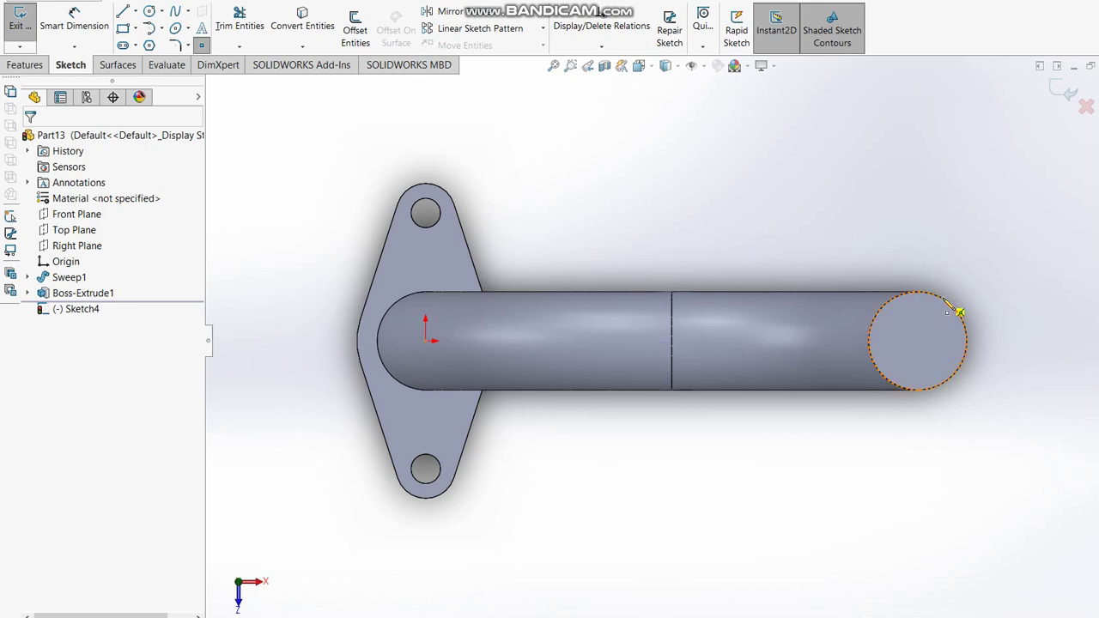
left_click(917, 342)
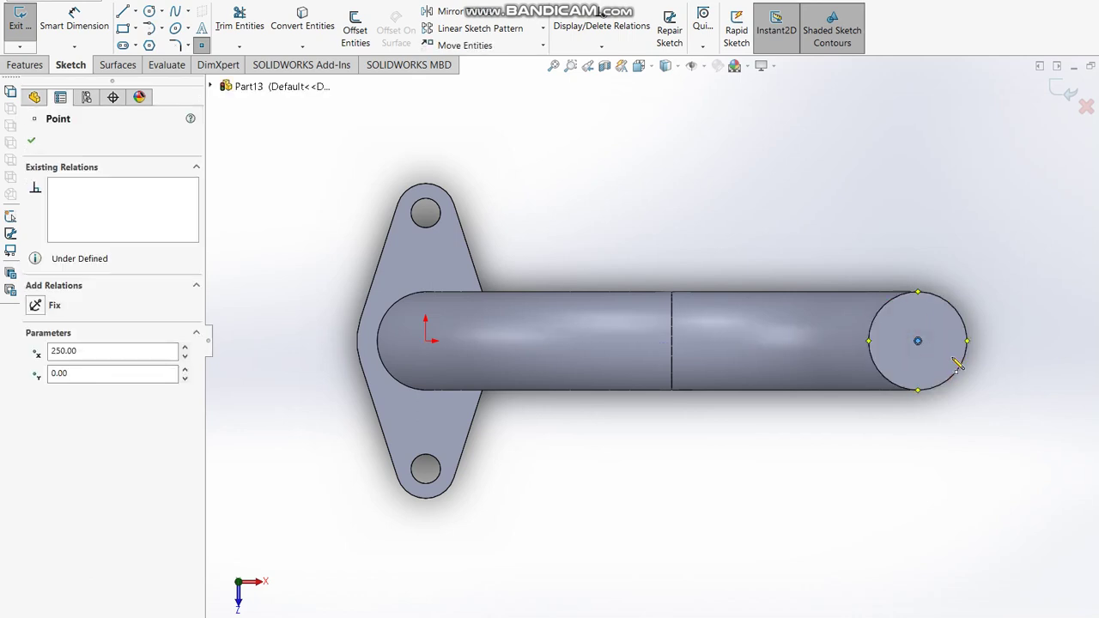
key("Escape")
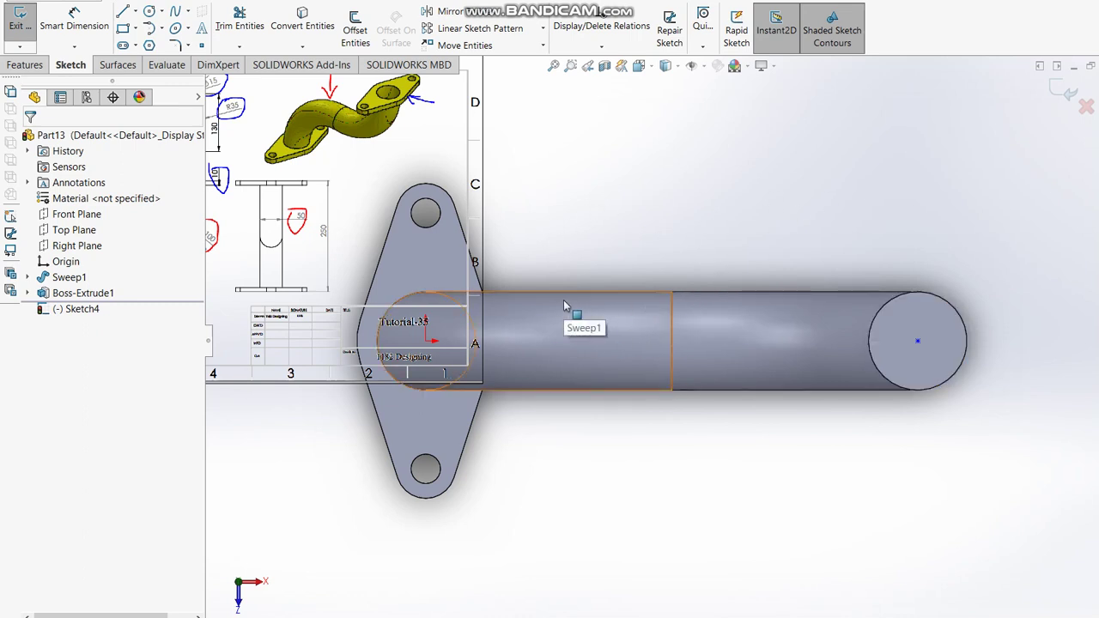
Exit Sketch4 choosing to discard its changes.
left_click(240, 24)
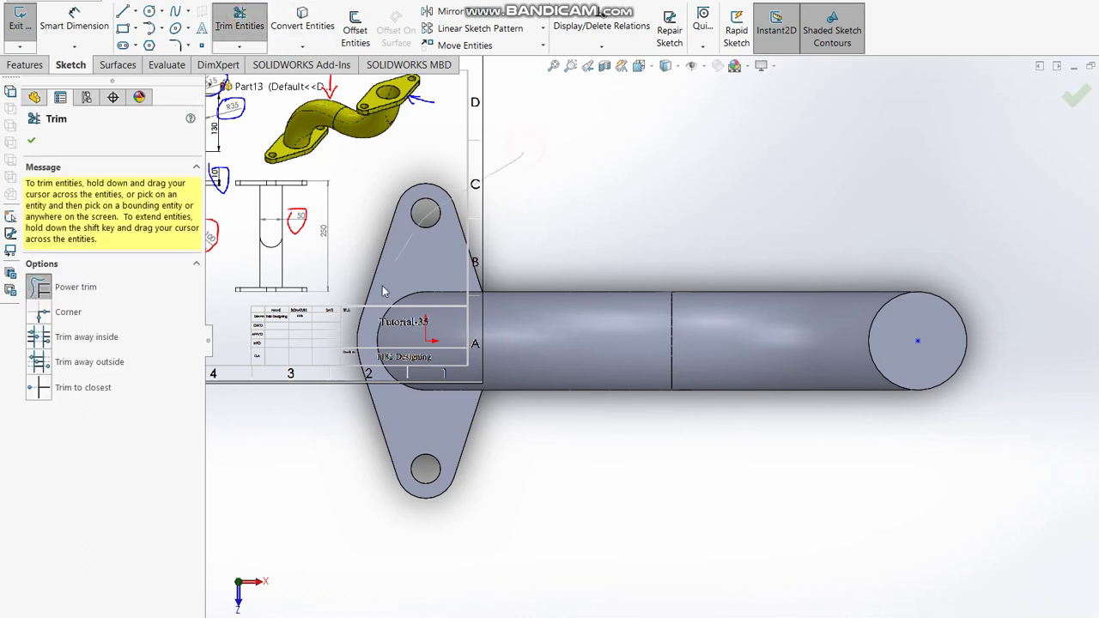
left_click_drag(542, 295, 452, 348)
left_click(31, 143)
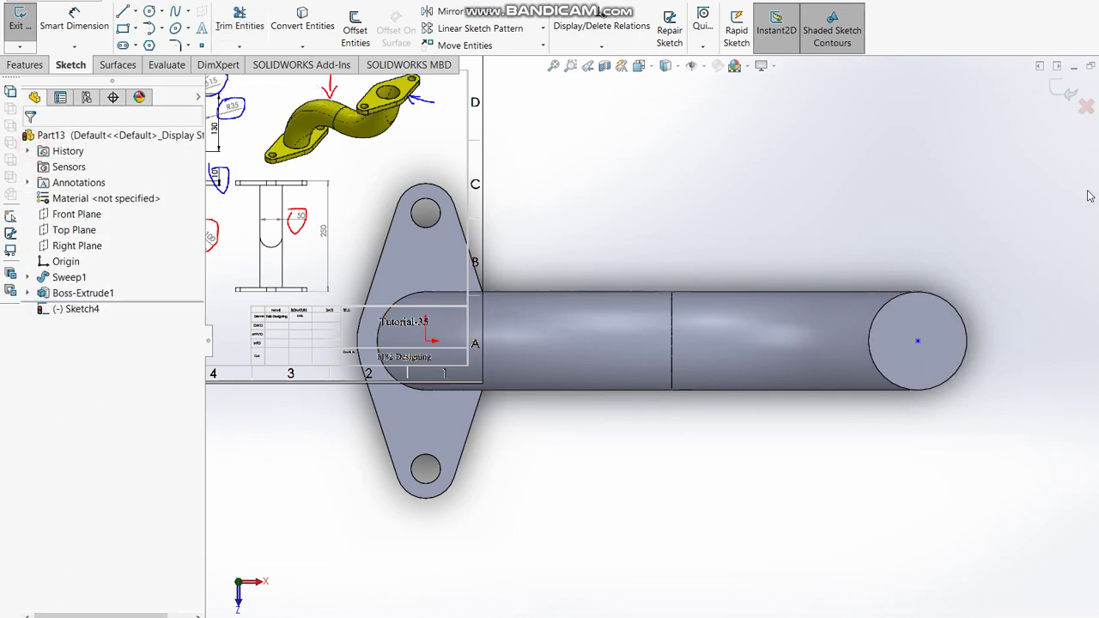
left_click(1084, 108)
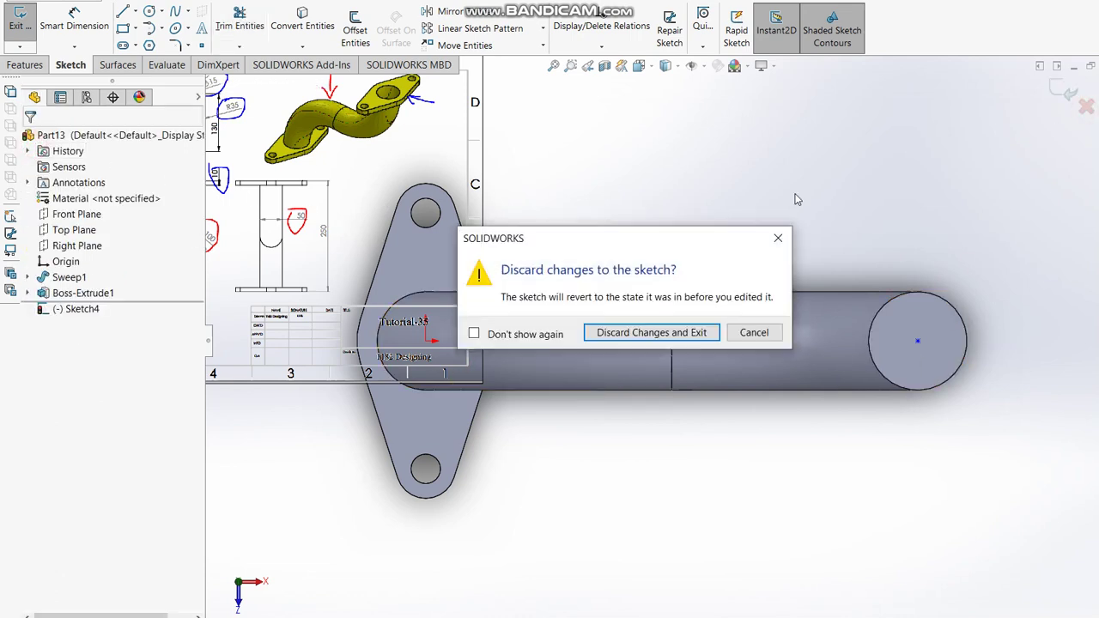
left_click(679, 331)
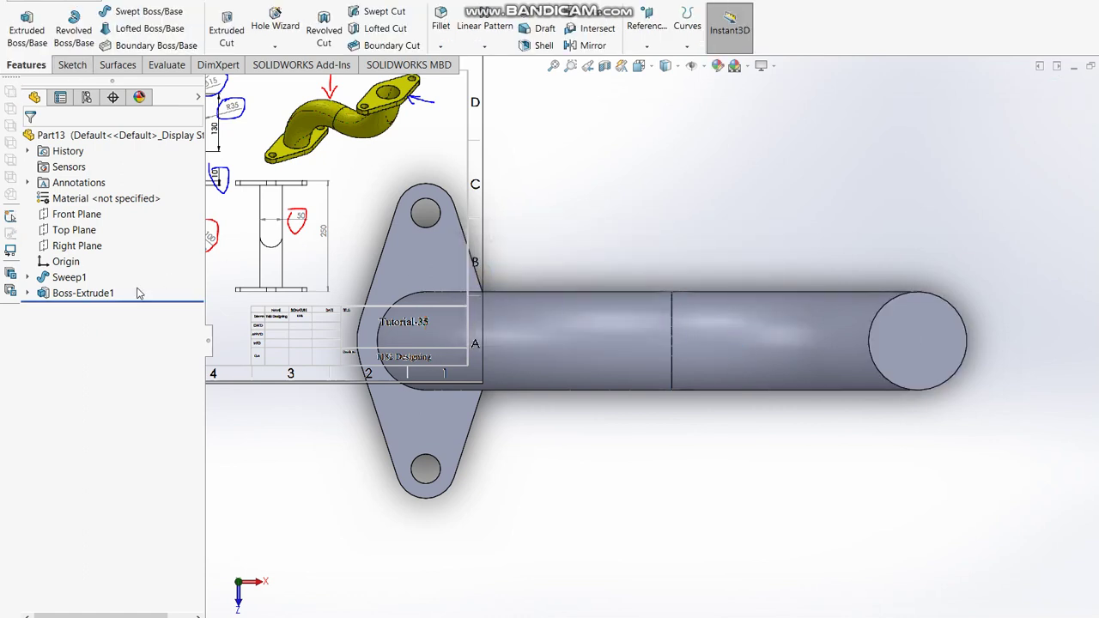
Delete the overlaid Tutorial-35 reference picture from the model view and zoom in on the tube.
middle_click_drag(810, 290, 411, 220)
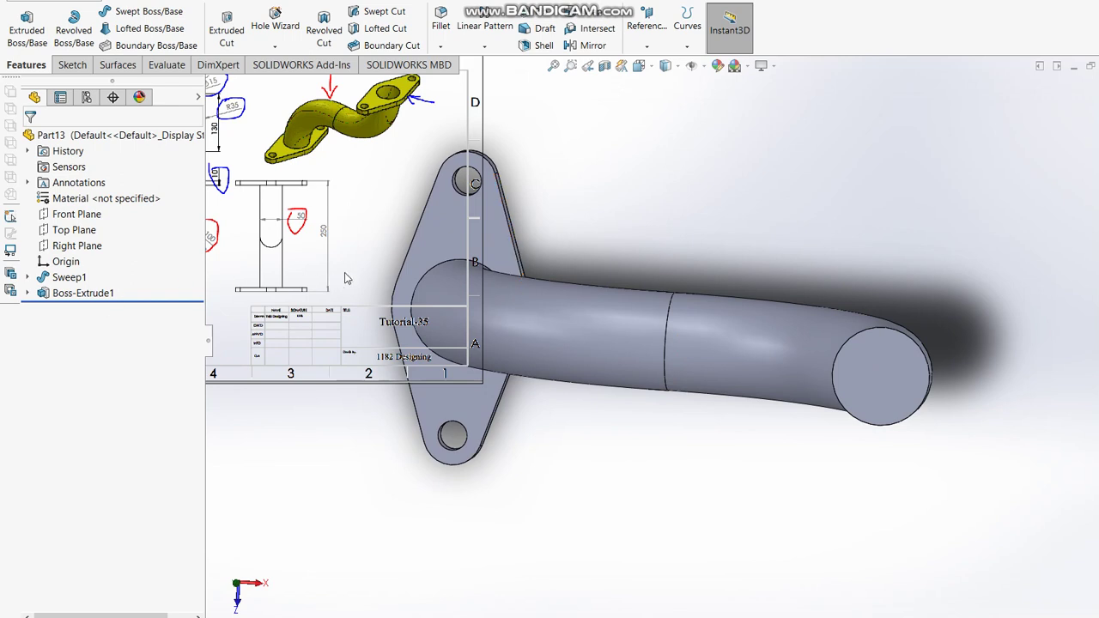
key("f")
scroll(350, 235, "down", 2)
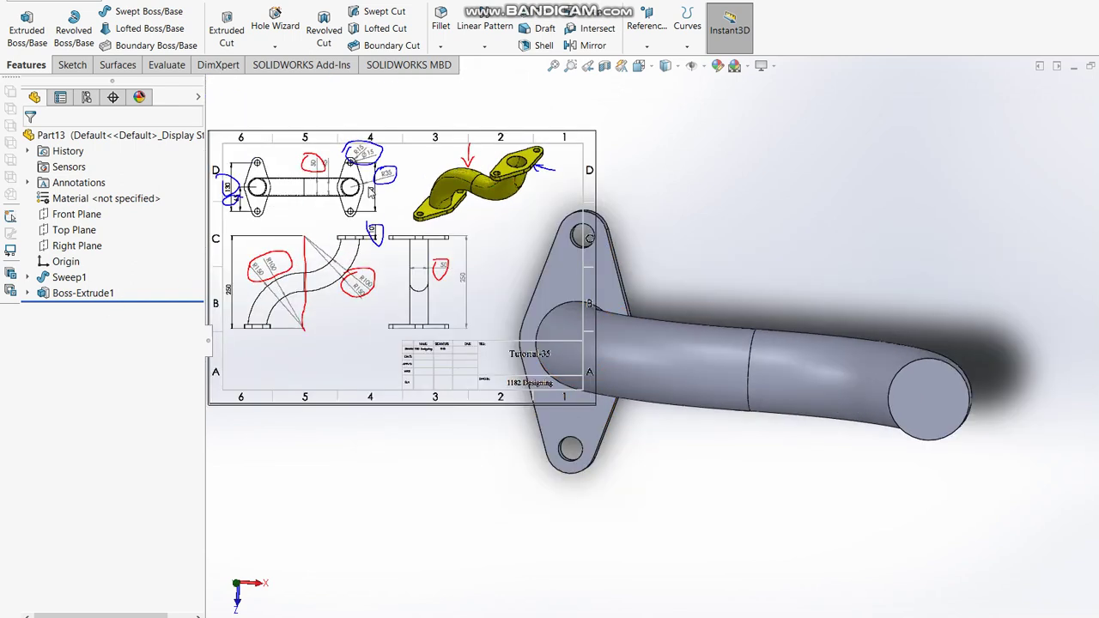
left_click_drag(470, 134, 481, 181)
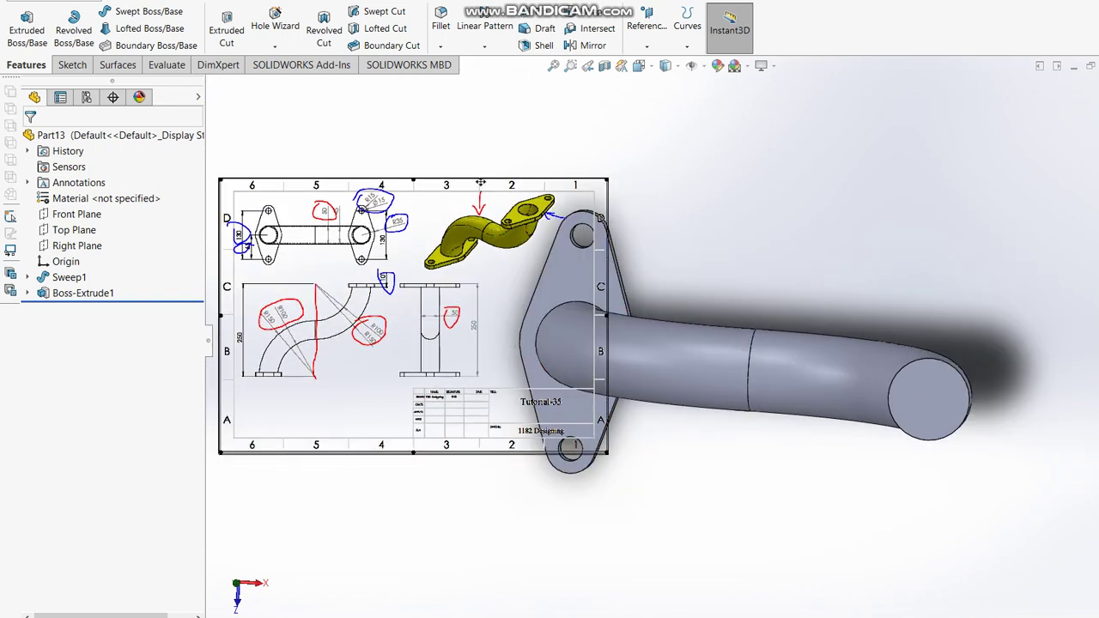
key("Delete")
left_click(728, 240)
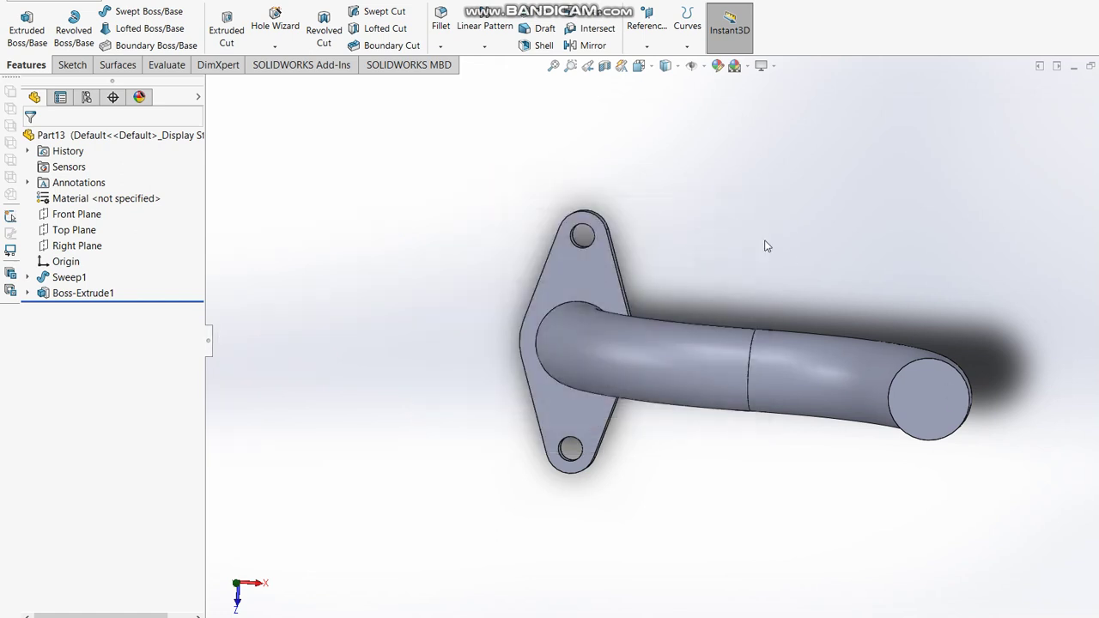
scroll(968, 449, "down", 1)
scroll(835, 371, "down", 3)
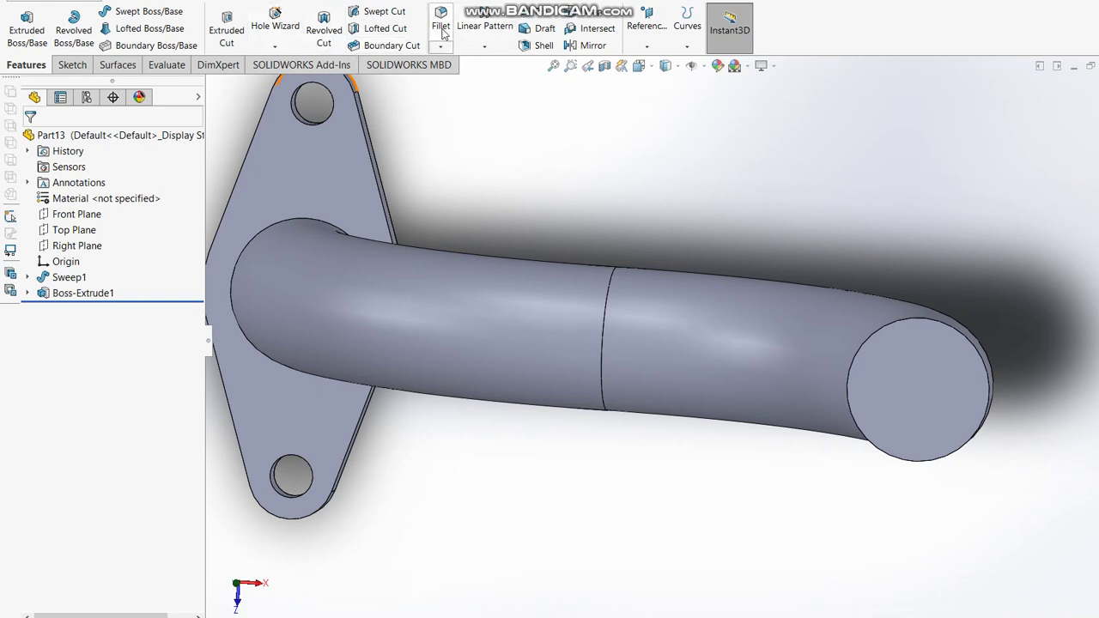
left_click(81, 292)
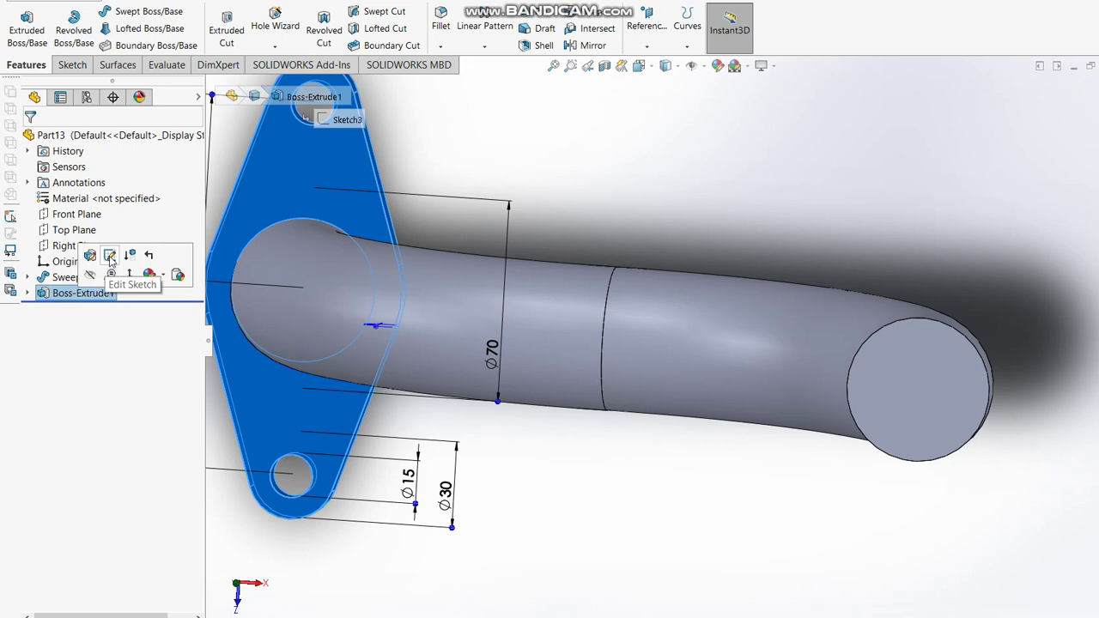
left_click(109, 256)
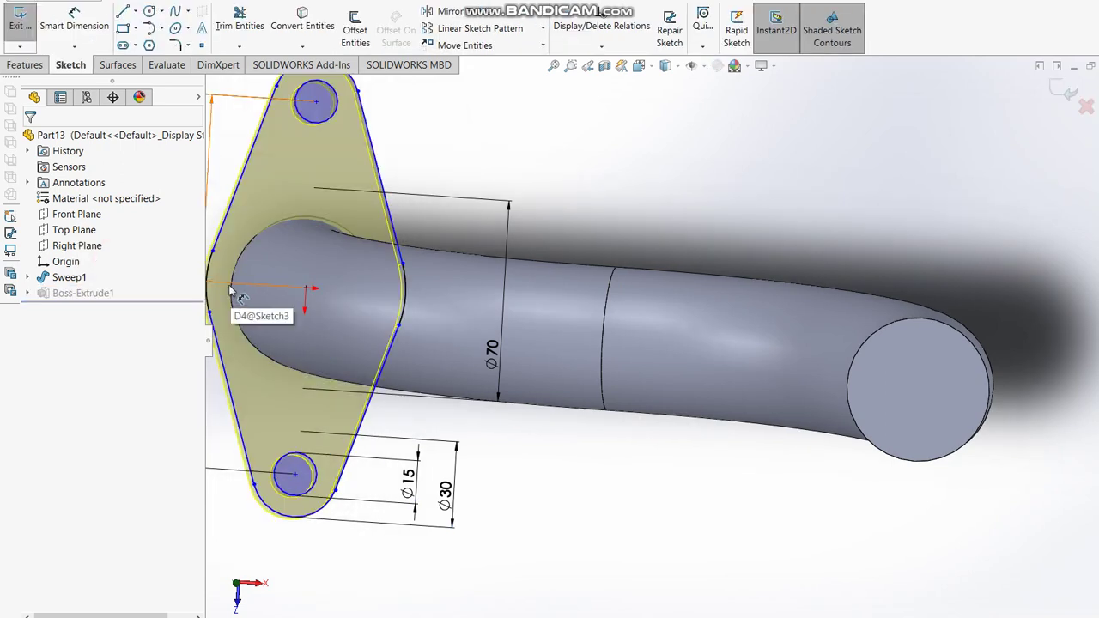
key("ctrl+a")
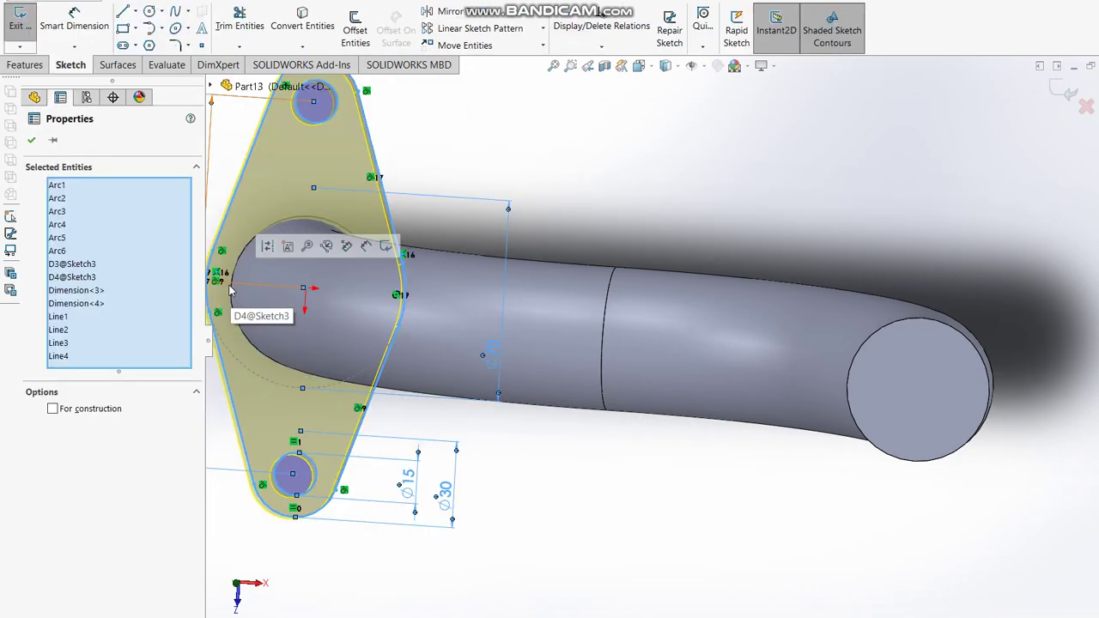
key("Escape")
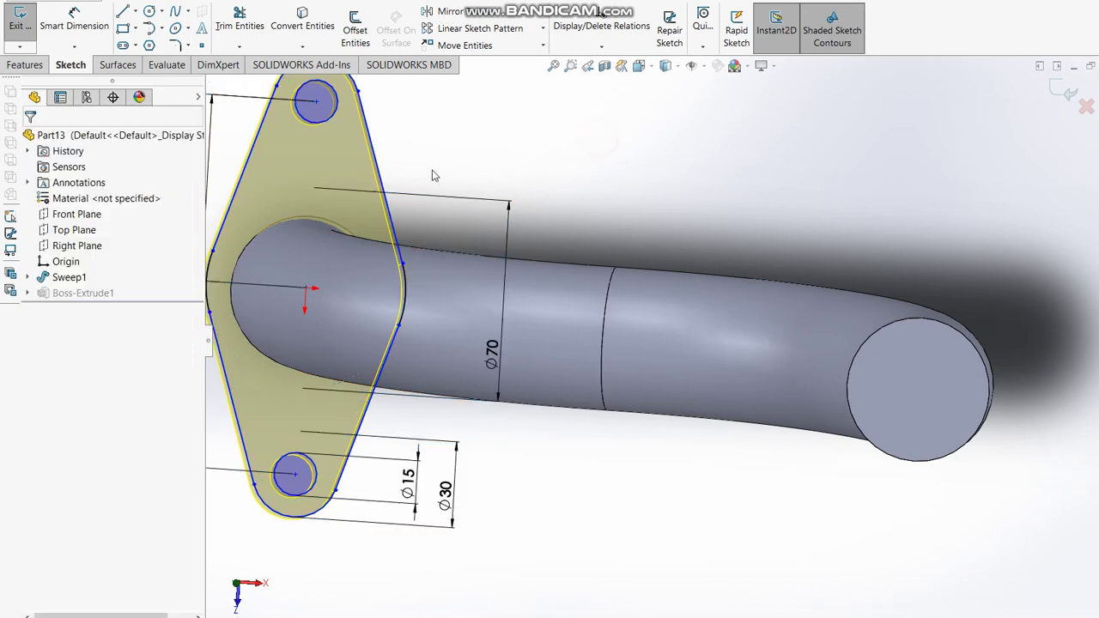
left_click(1064, 94)
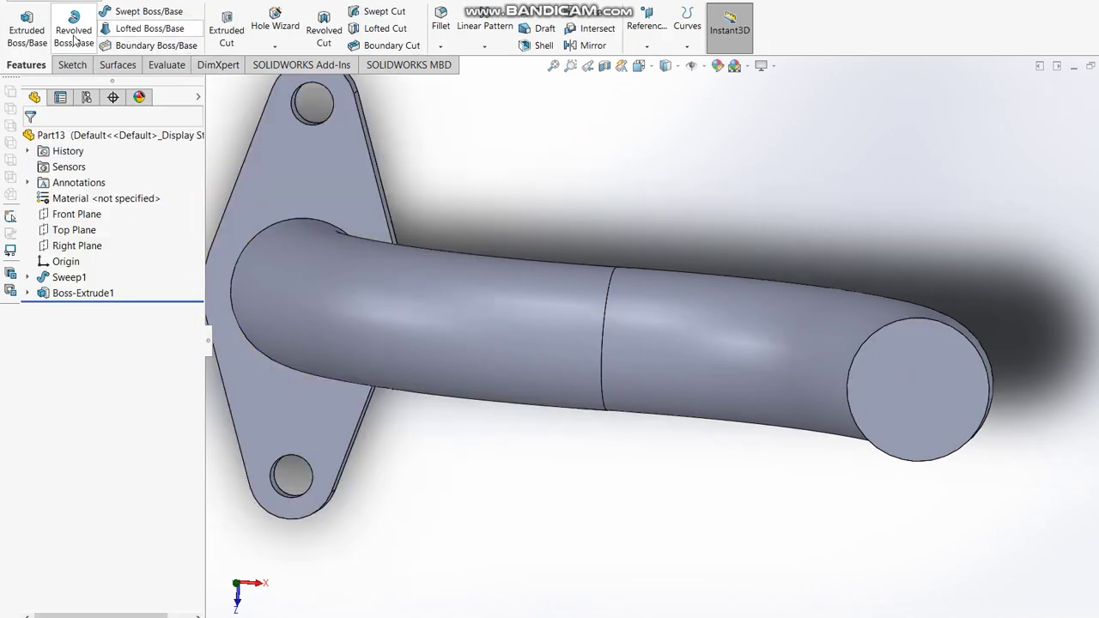
left_click(26, 36)
On the free end face, paste the flange sketch and move it onto the end circle's centre point.
left_click(922, 418)
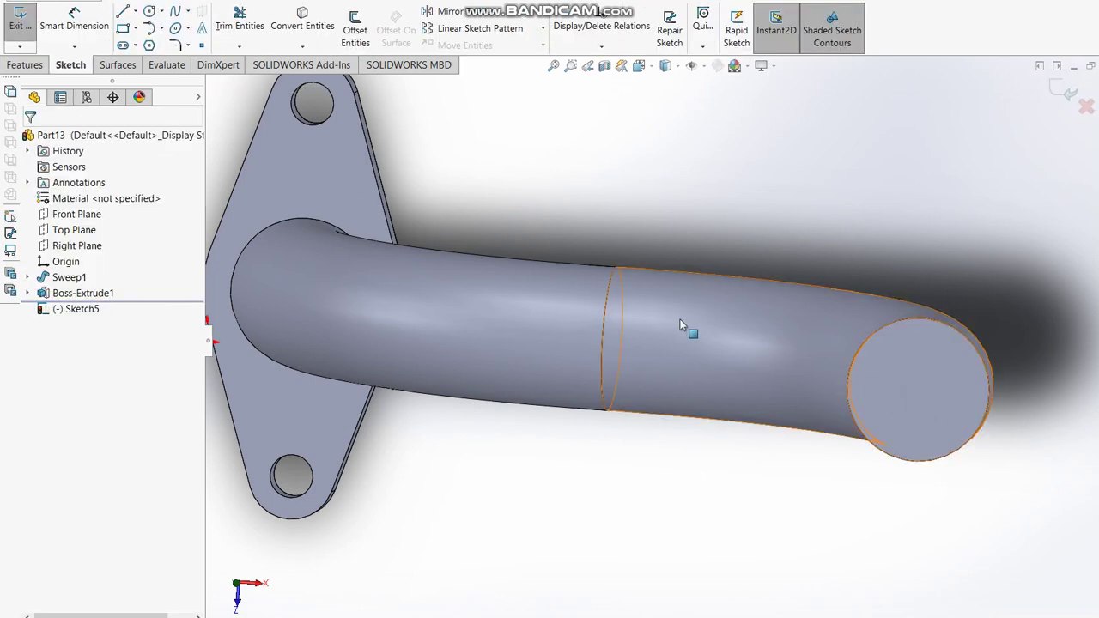
key("ctrl+8")
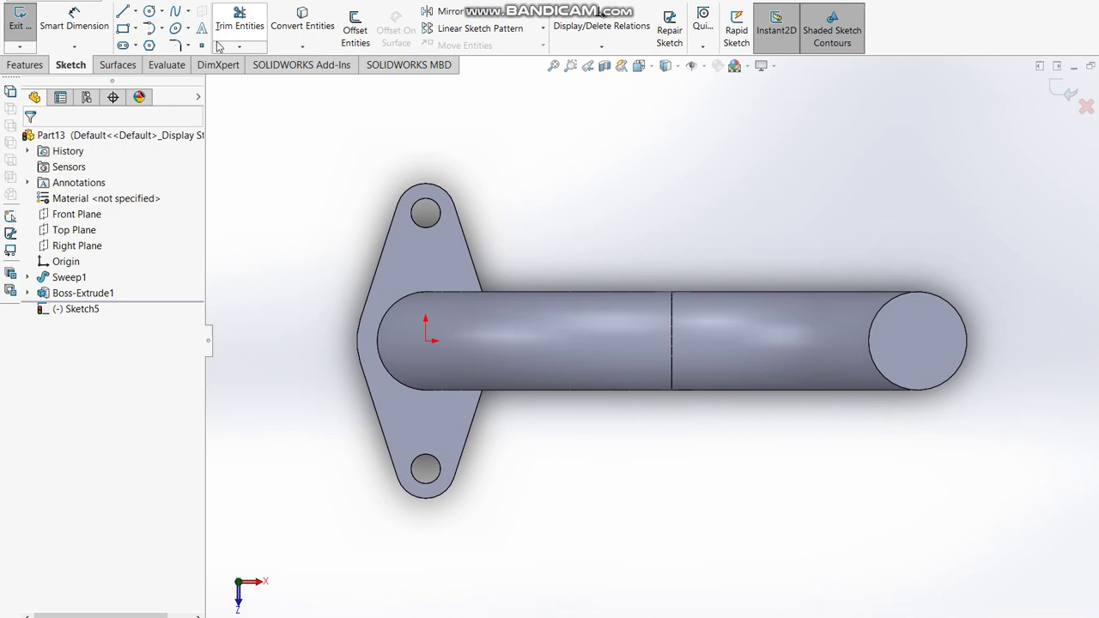
left_click(202, 45)
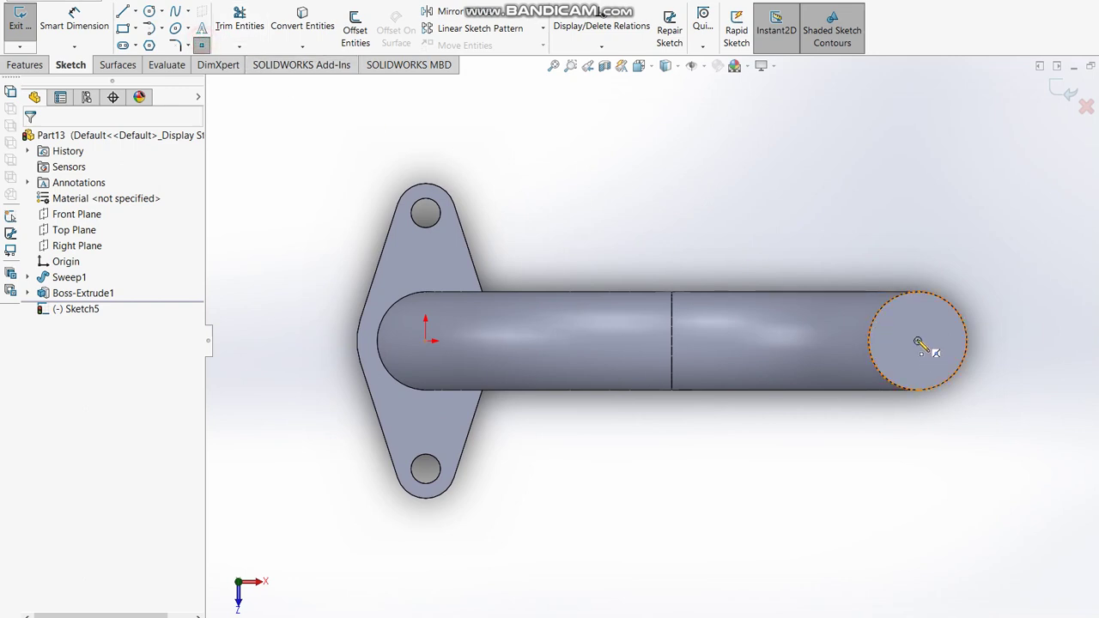
left_click(916, 341)
key("ctrl+v")
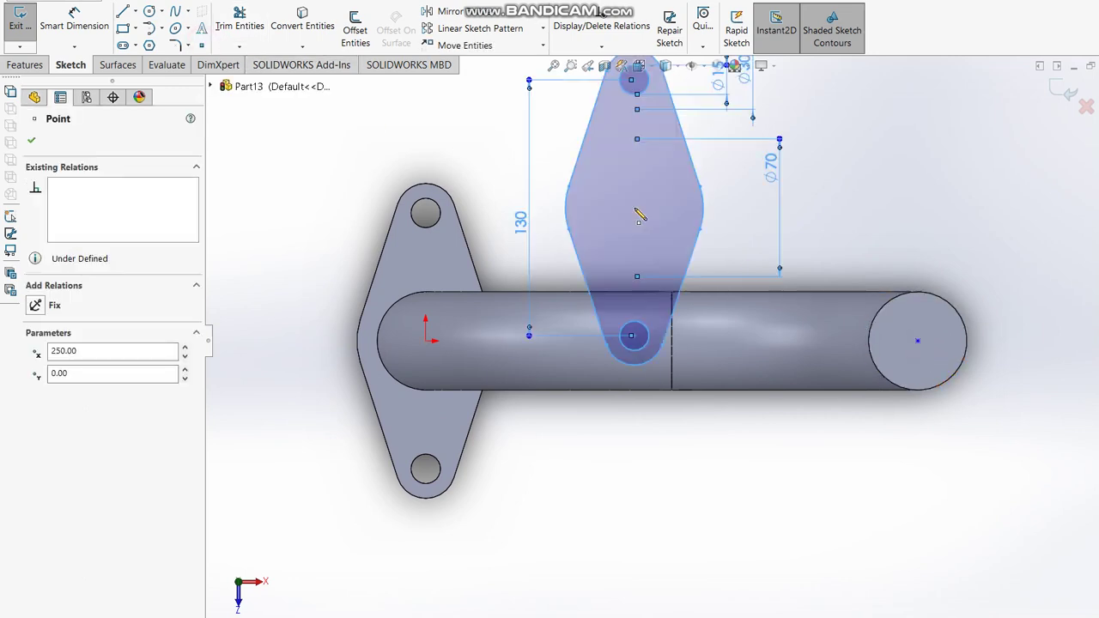
left_click(464, 44)
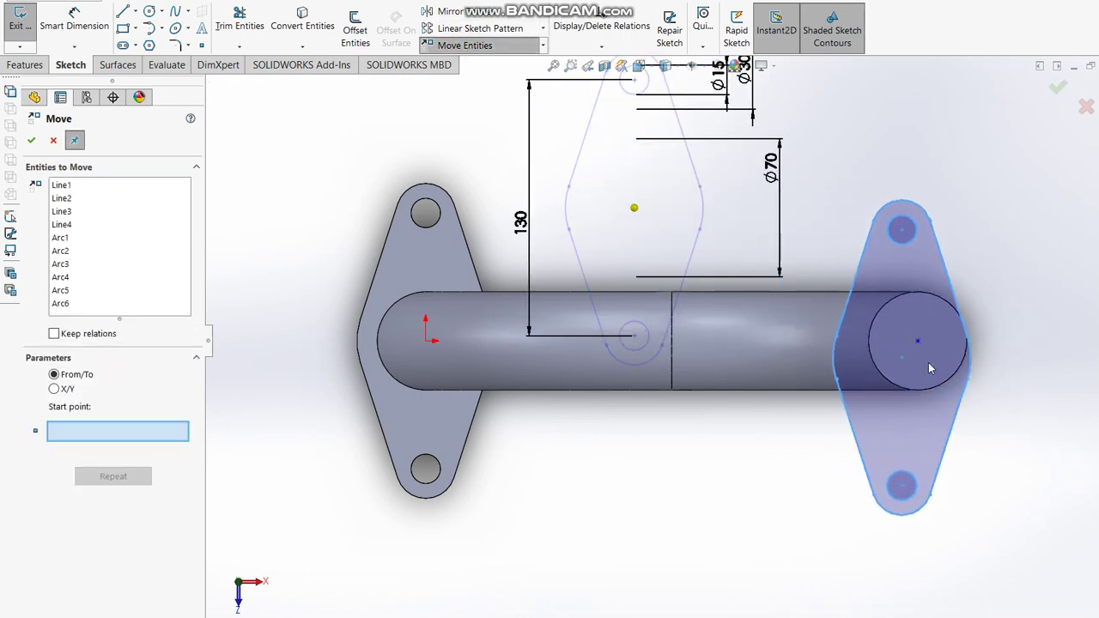
left_click_drag(635, 210, 917, 341)
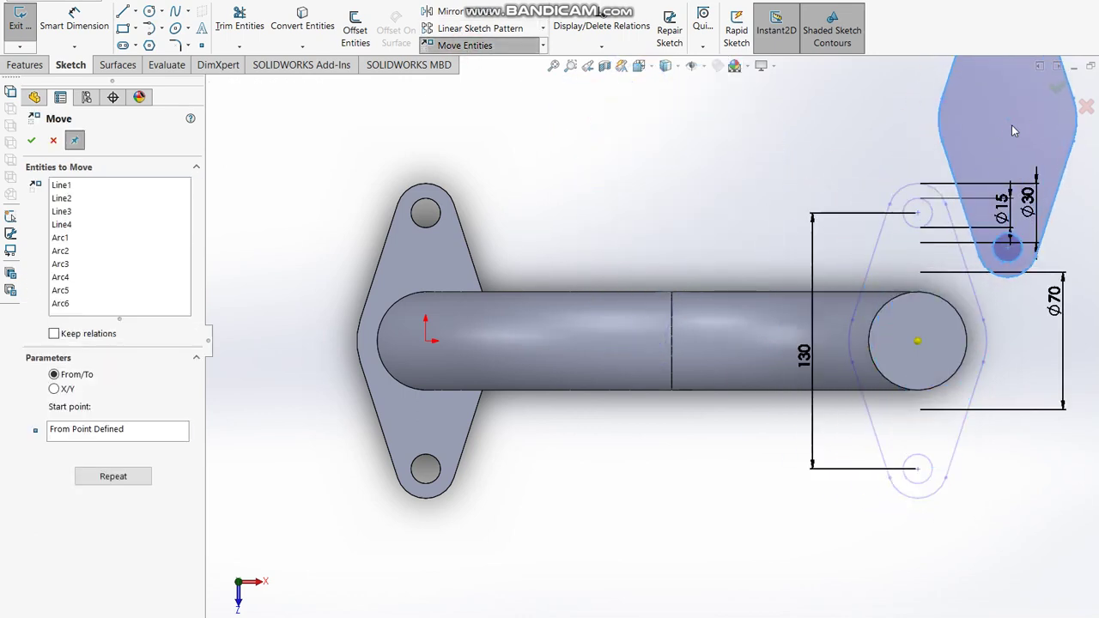
left_click(1057, 87)
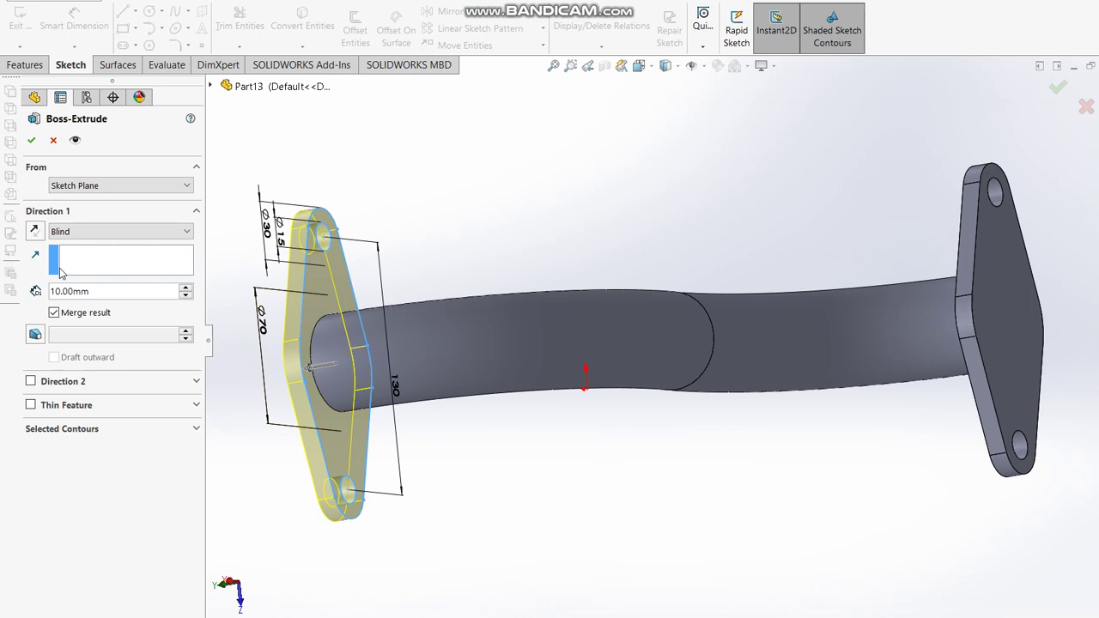
Extrude the second flange 10 mm in the reversed direction and inspect both flanges.
left_click(37, 233)
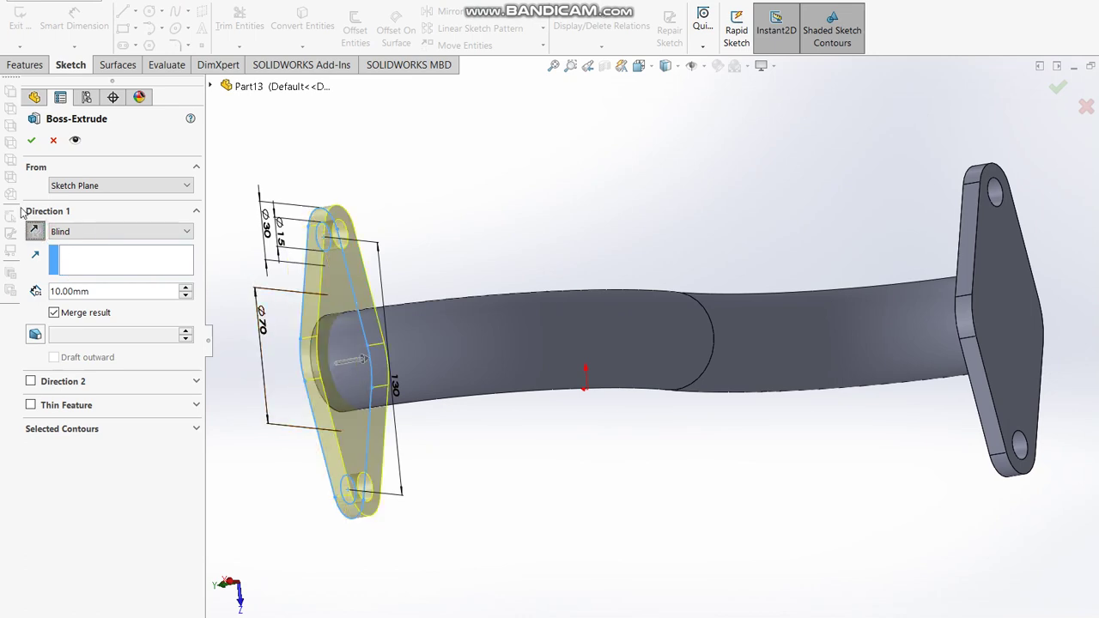
left_click(31, 140)
mouse_move(441, 204)
middle_mouse_down()
mouse_move(612, 283)
mouse_move(706, 250)
middle_mouse_up()
middle_click_drag(543, 327, 523, 294)
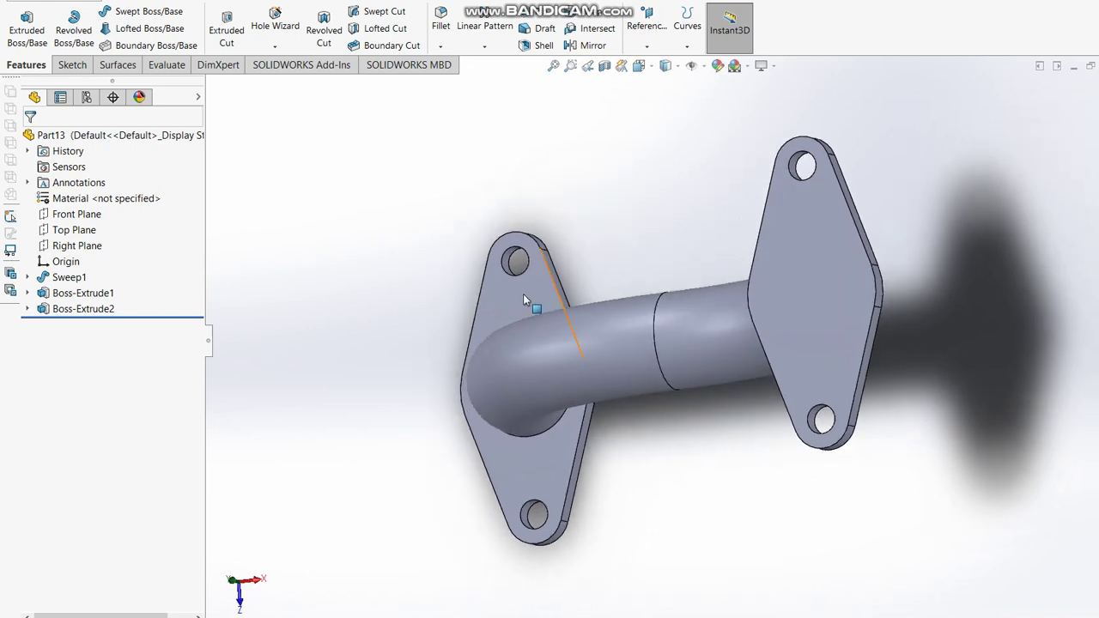
Sketch an origin-centred circle on the Top Plane, then bring up the Tutorial-35 drawing.
left_click(63, 235)
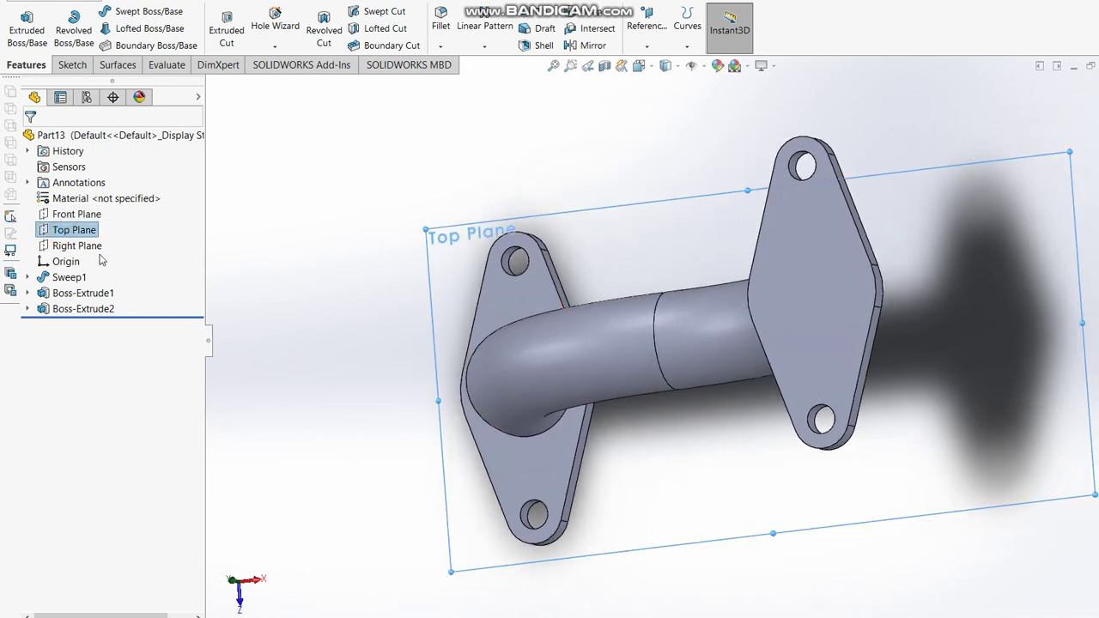
left_click(72, 64)
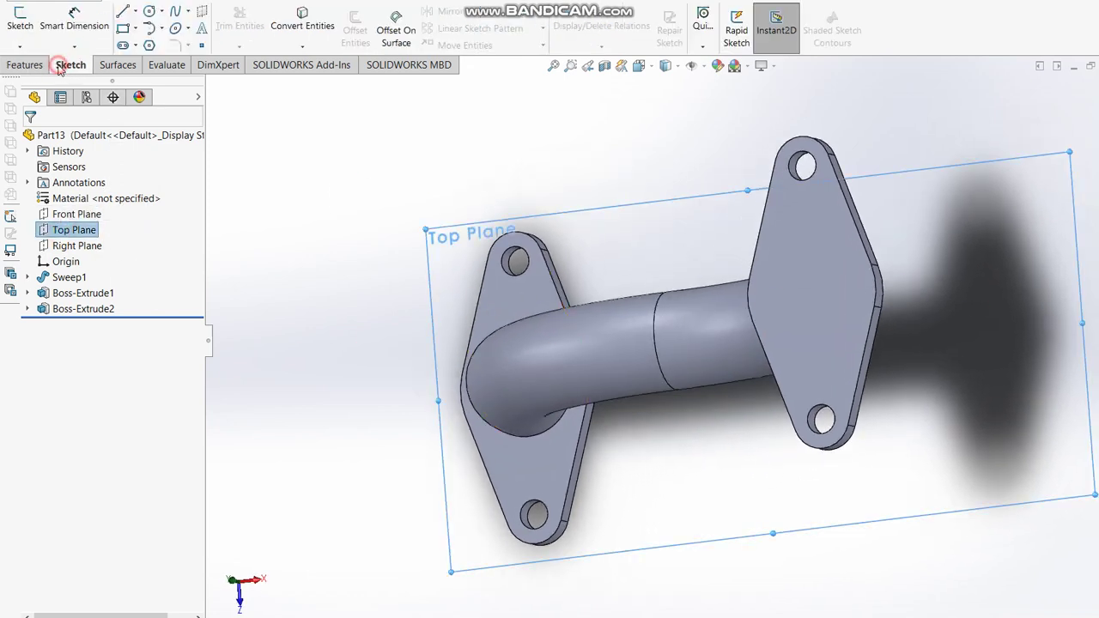
left_click(20, 27)
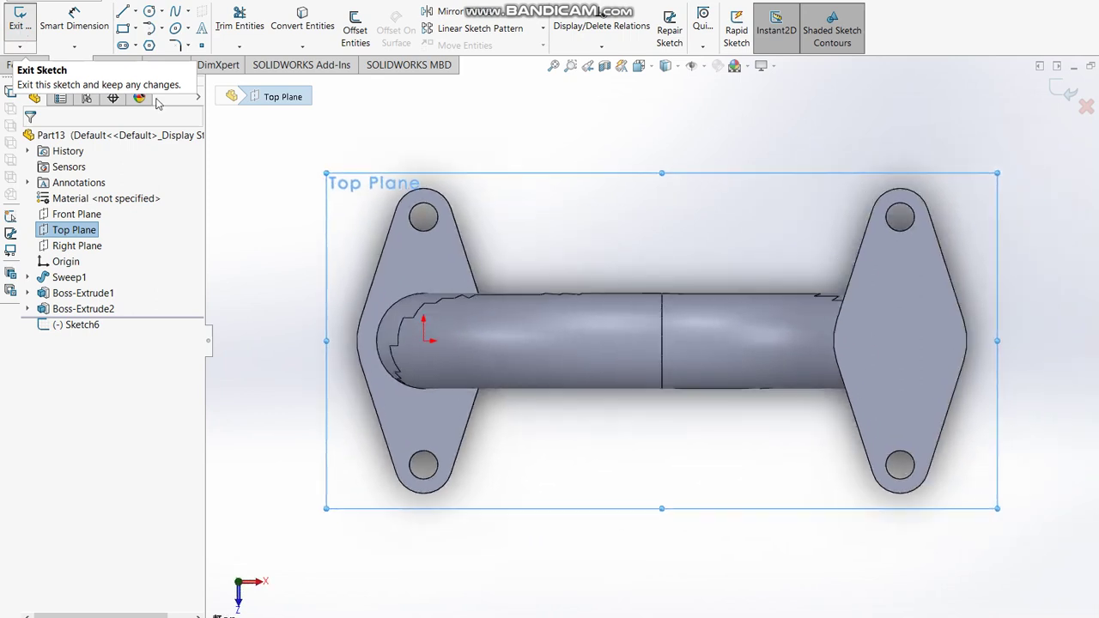
left_click(150, 11)
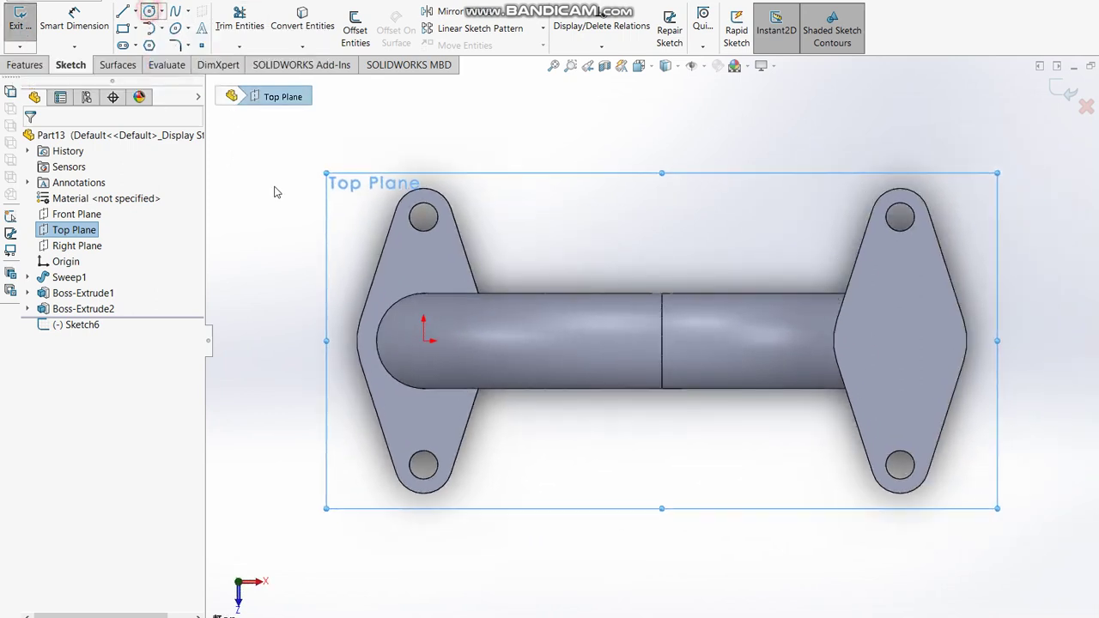
left_click(423, 341)
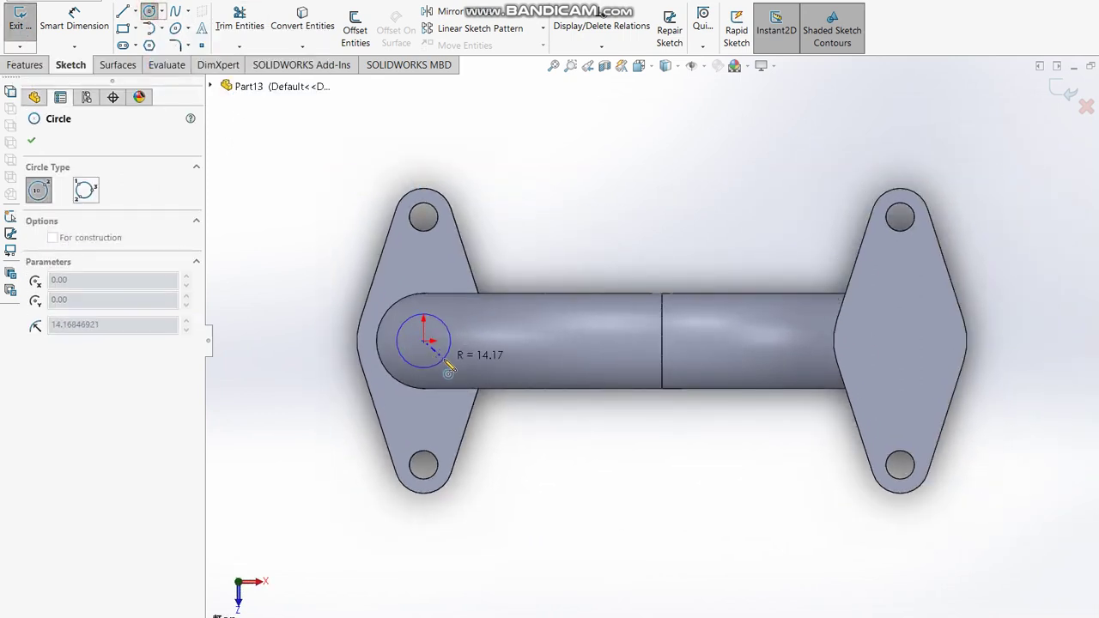
left_click(443, 361)
key("alt+Tab")
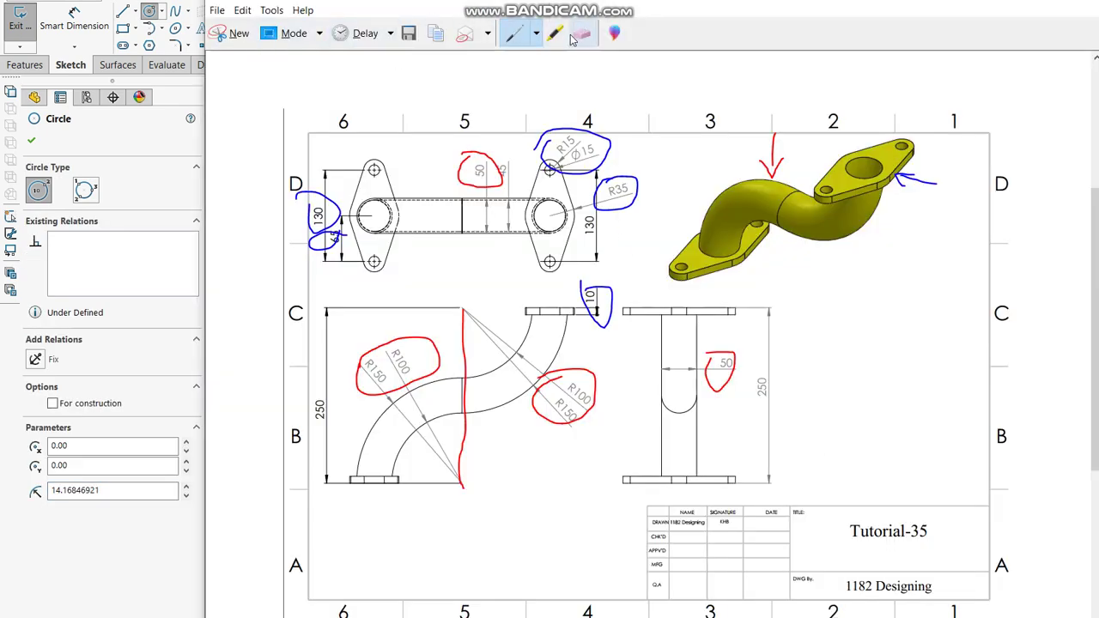
Circle the 42 callout beside the 50 with a green custom pen, then return to SOLIDWORKS.
left_click(535, 32)
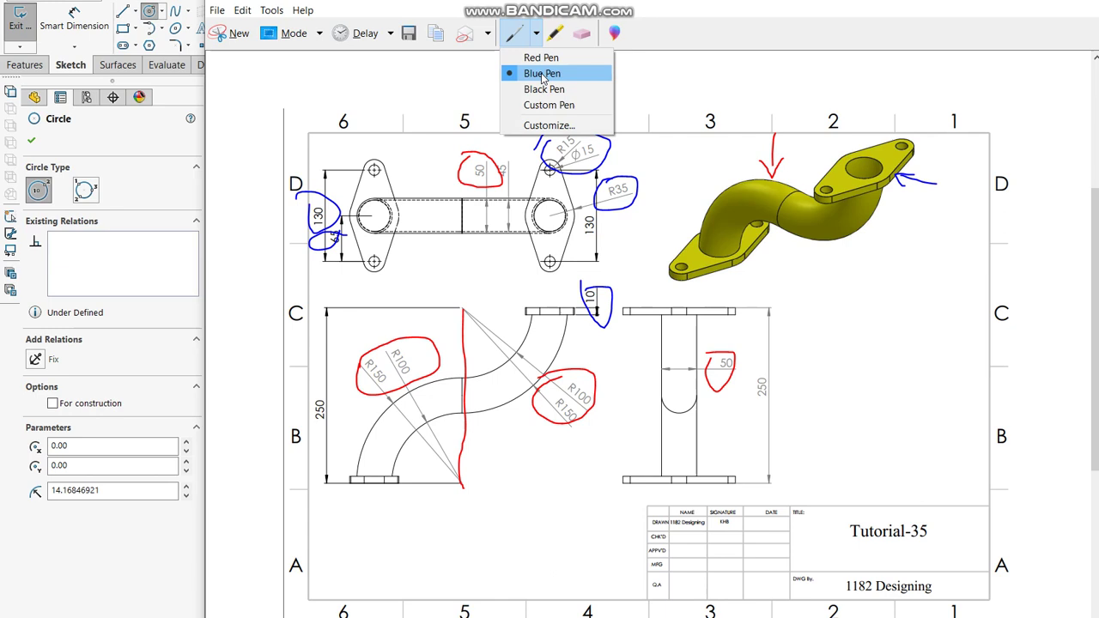
left_click(548, 105)
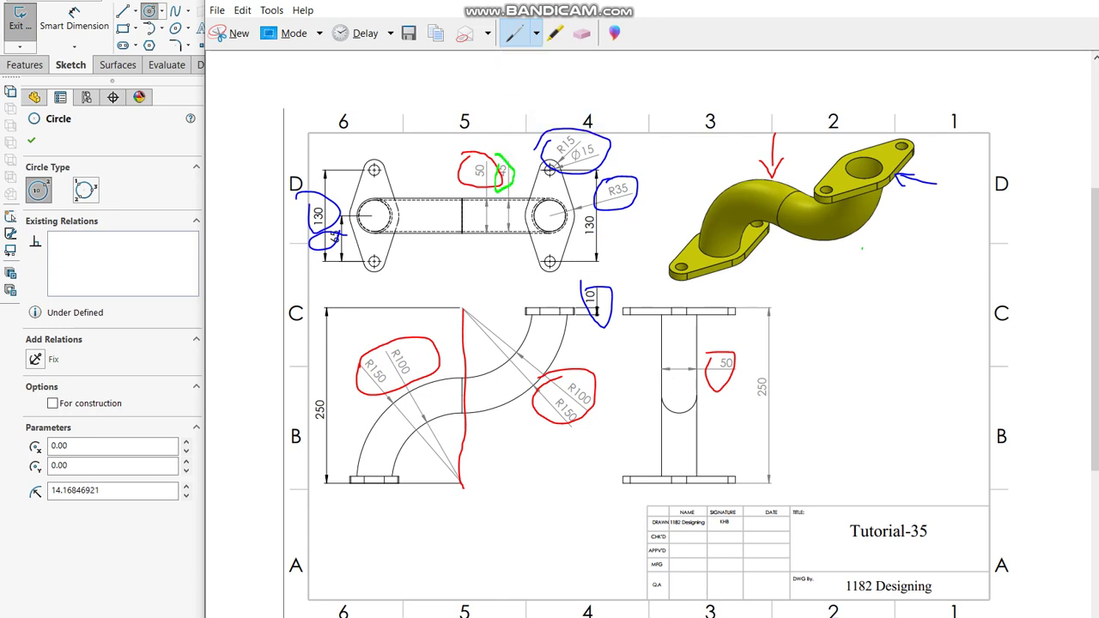
left_click_drag(873, 166, 846, 123)
left_click(143, 546)
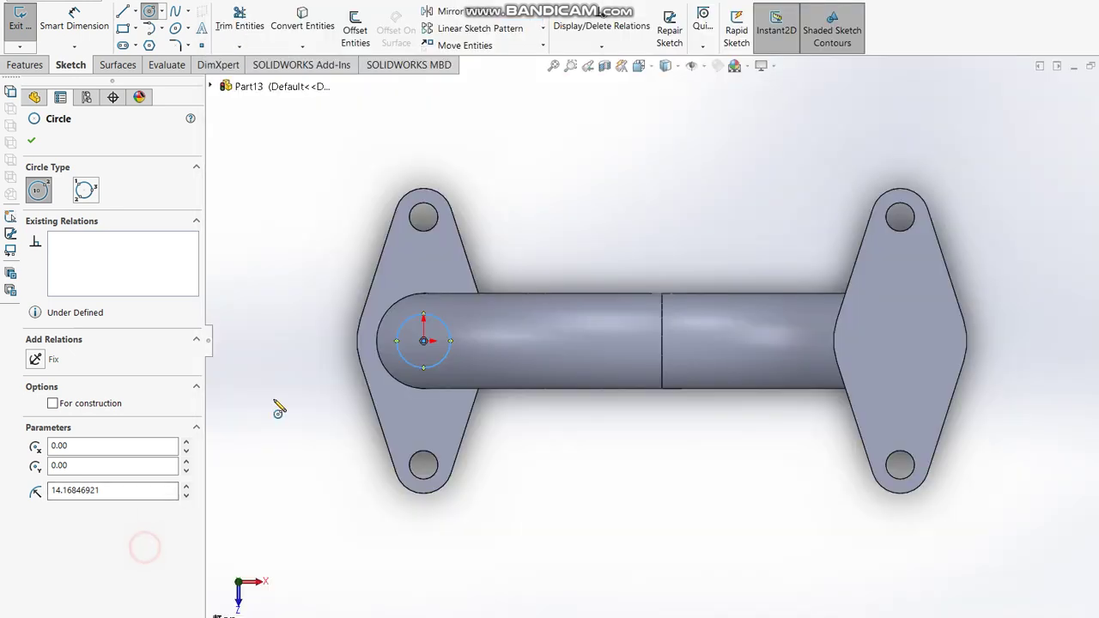
Dimension the Sketch6 circle to a 45 diameter and exit the sketch.
left_click(74, 18)
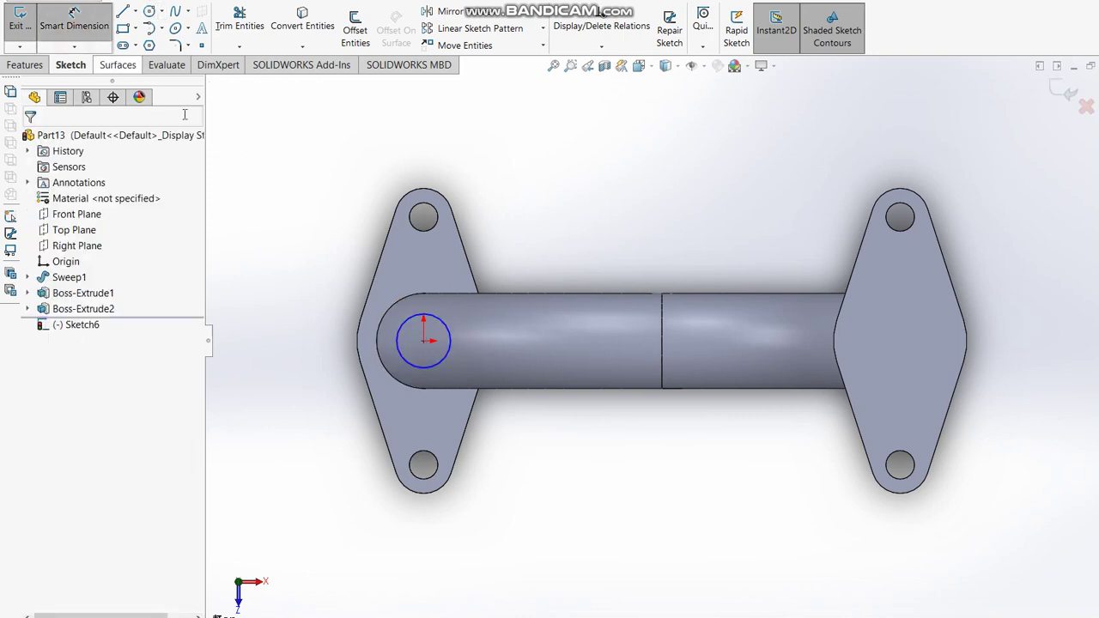
left_click(401, 359)
left_click(285, 380)
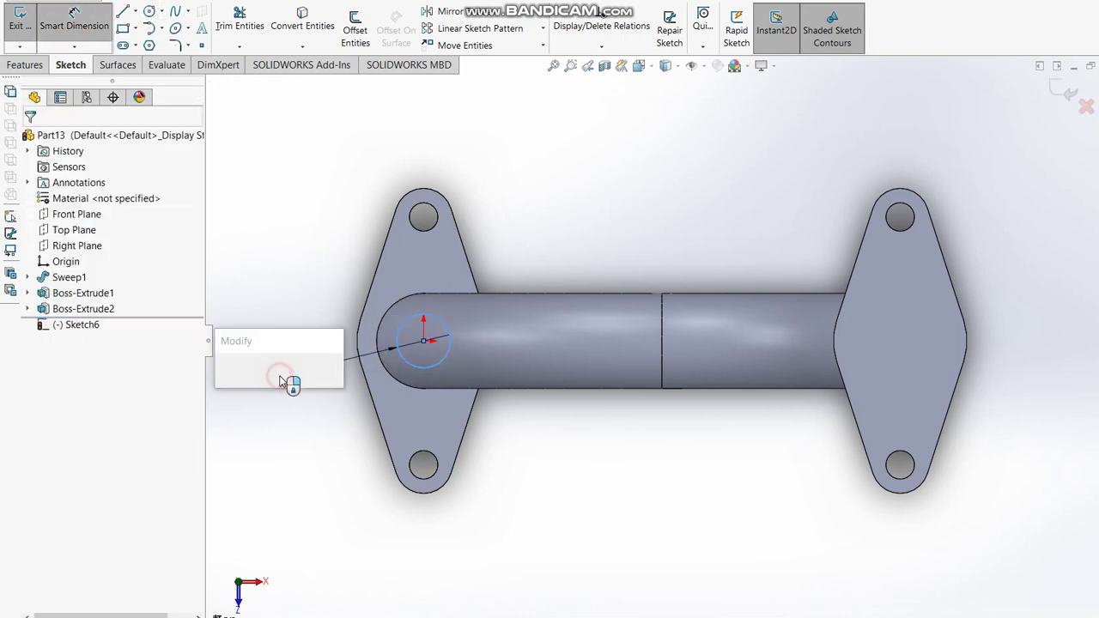
type("45")
key("Return")
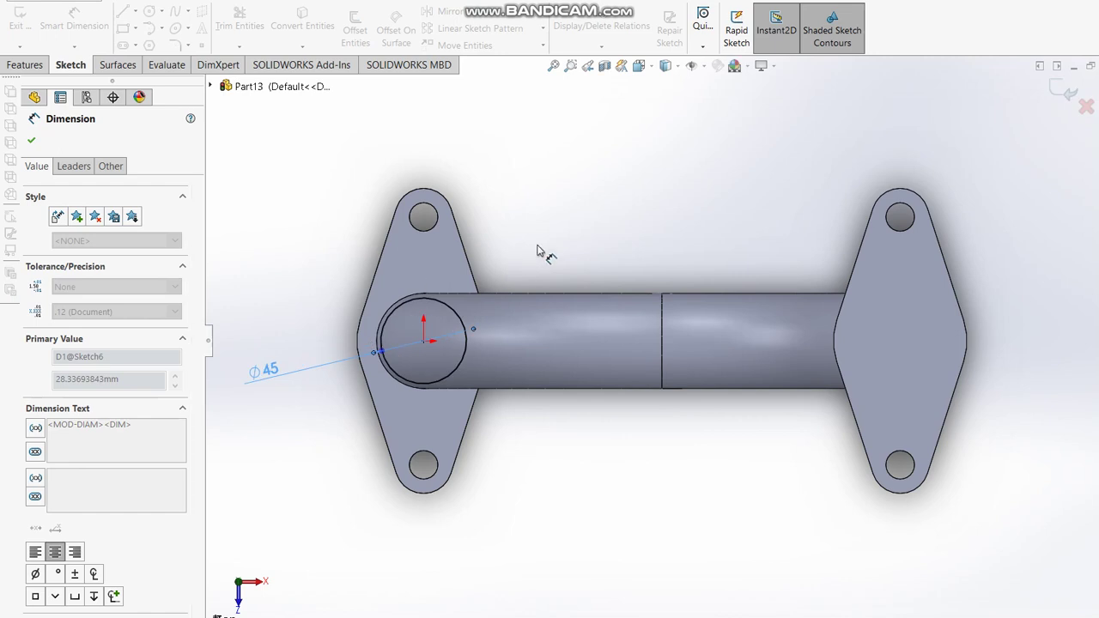
left_click(1064, 99)
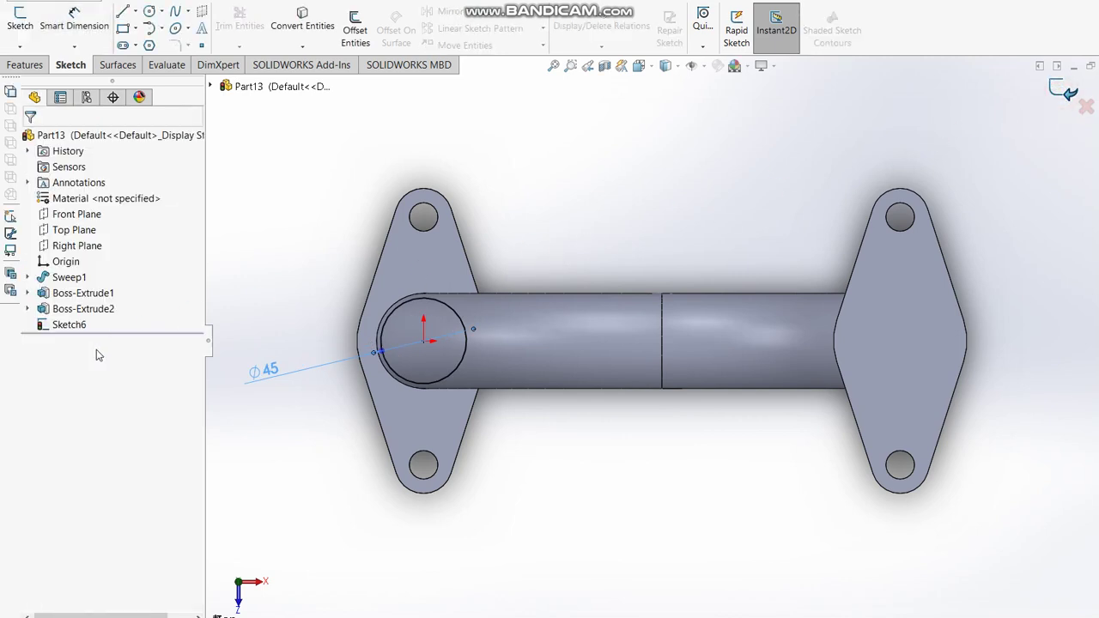
Swept-cut the Ø45 circle along Sketch1, the S-path, to hollow the pipe.
left_click(26, 277)
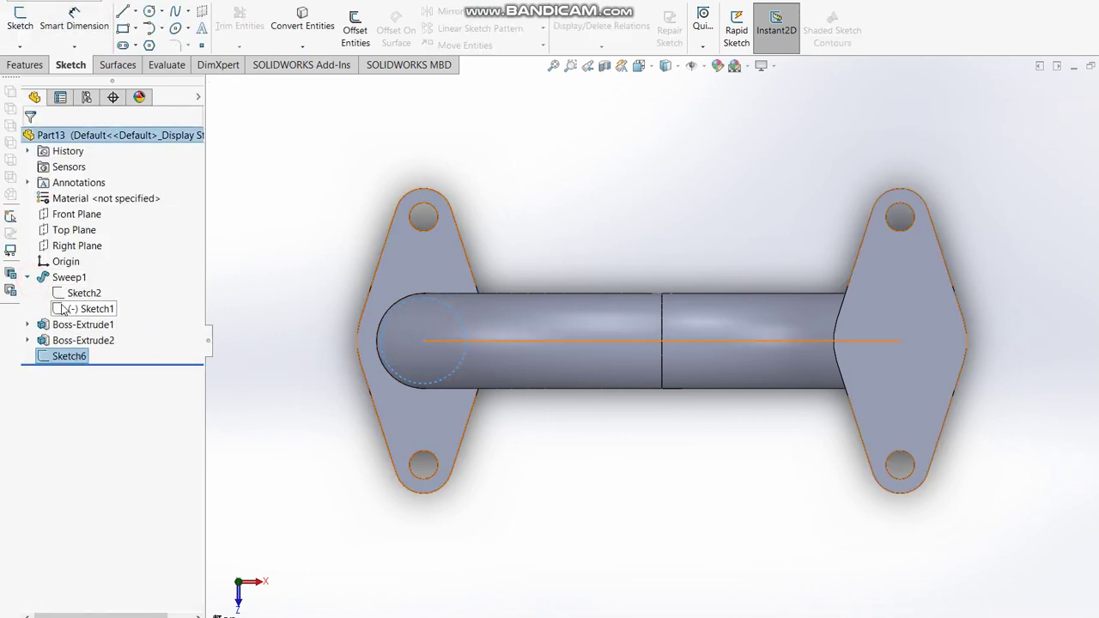
left_click(72, 304)
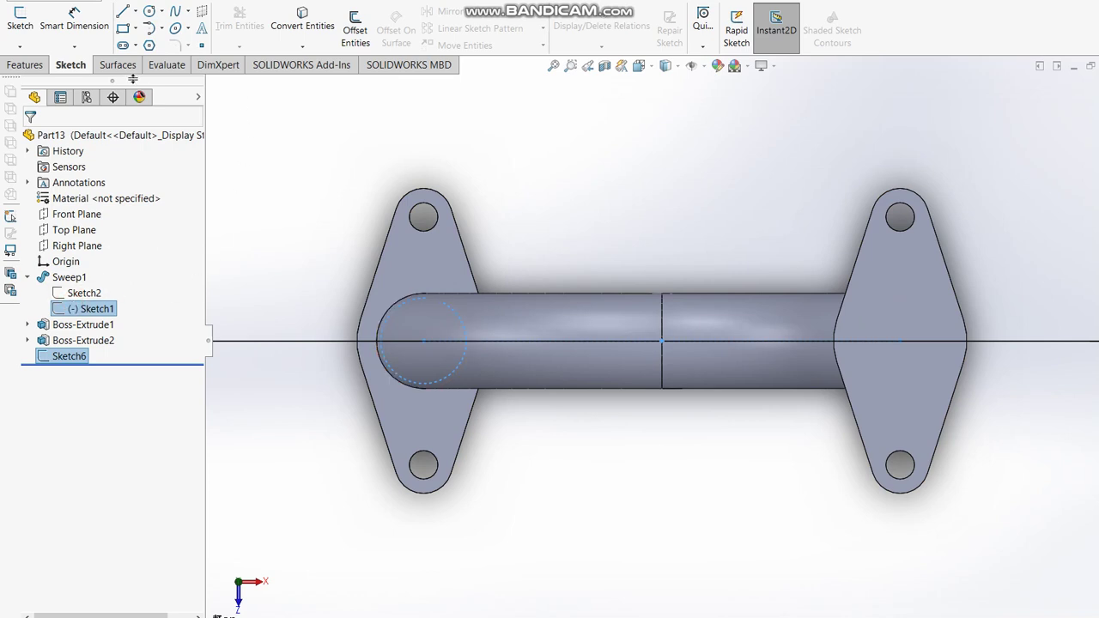
left_click(25, 64)
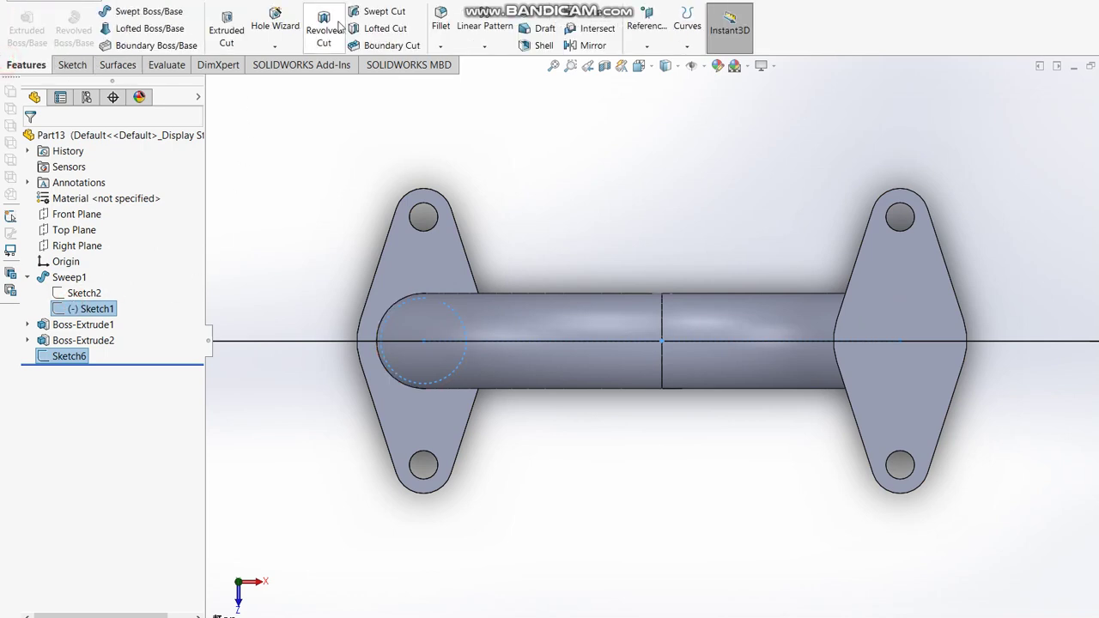
left_click(374, 15)
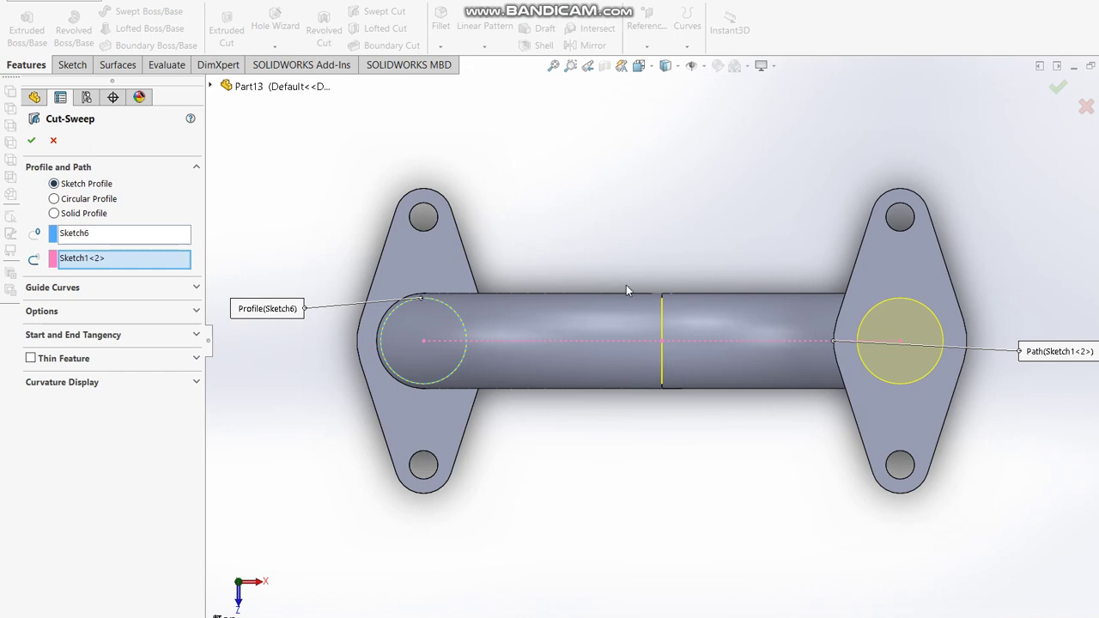
left_click(1056, 88)
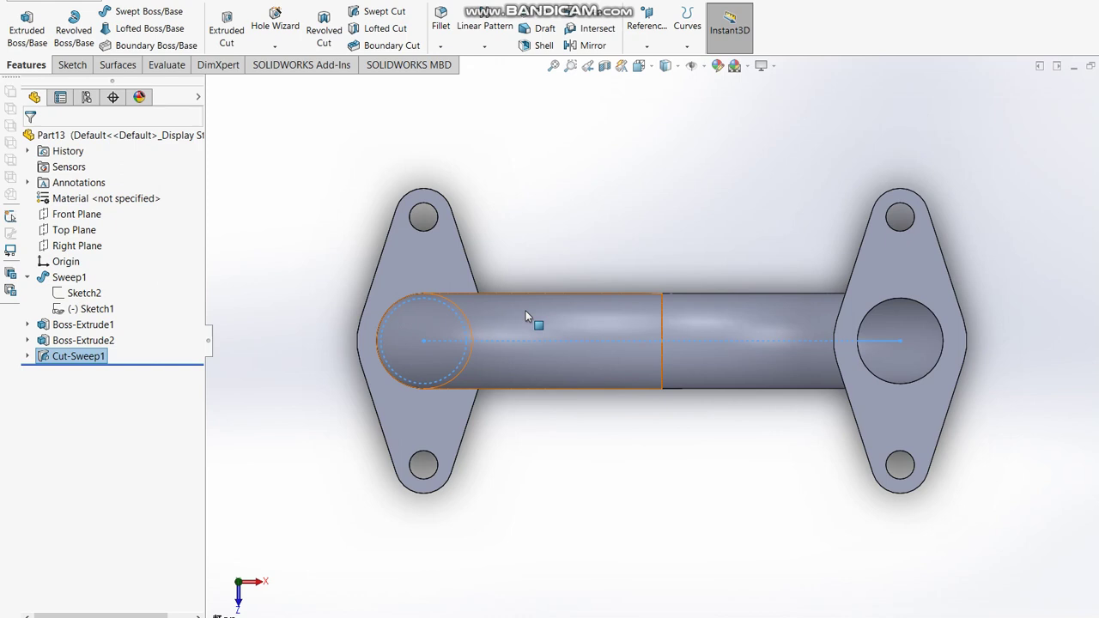
Apply a yellow appearance to the whole S-pipe part, including both flanges.
middle_click_drag(525, 311, 532, 263)
middle_click_drag(530, 212, 591, 383)
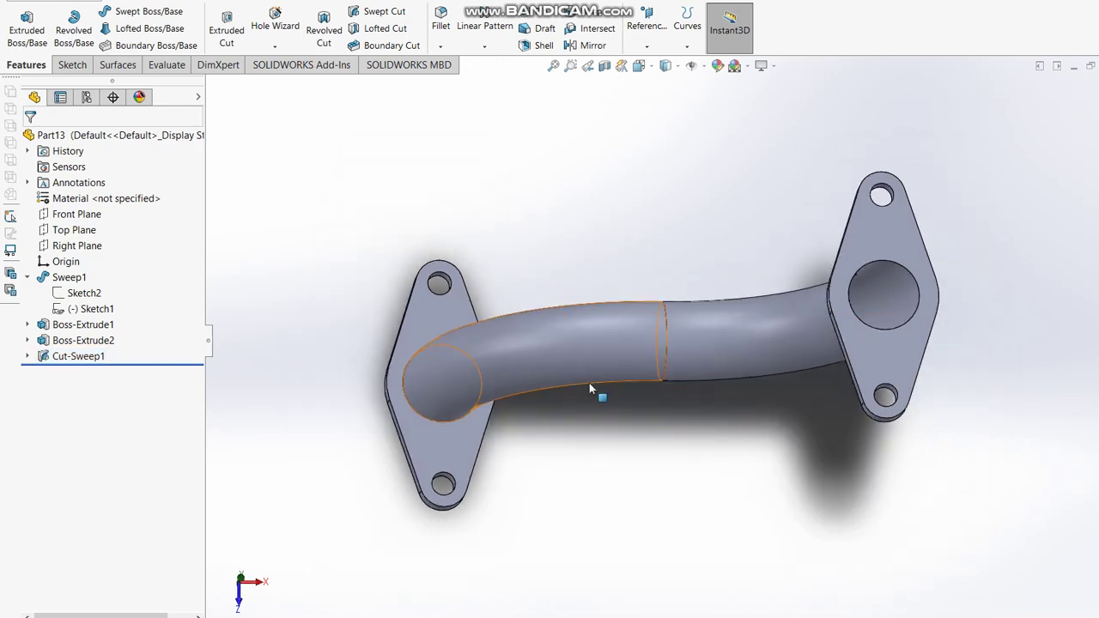
middle_click_drag(584, 331, 582, 237)
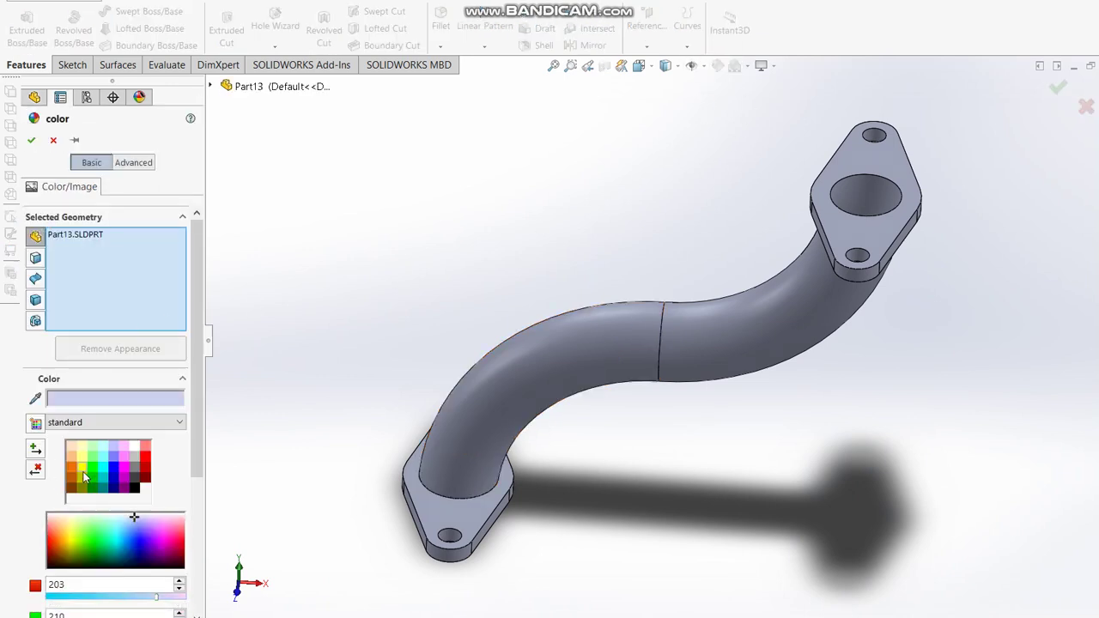
left_click(84, 468)
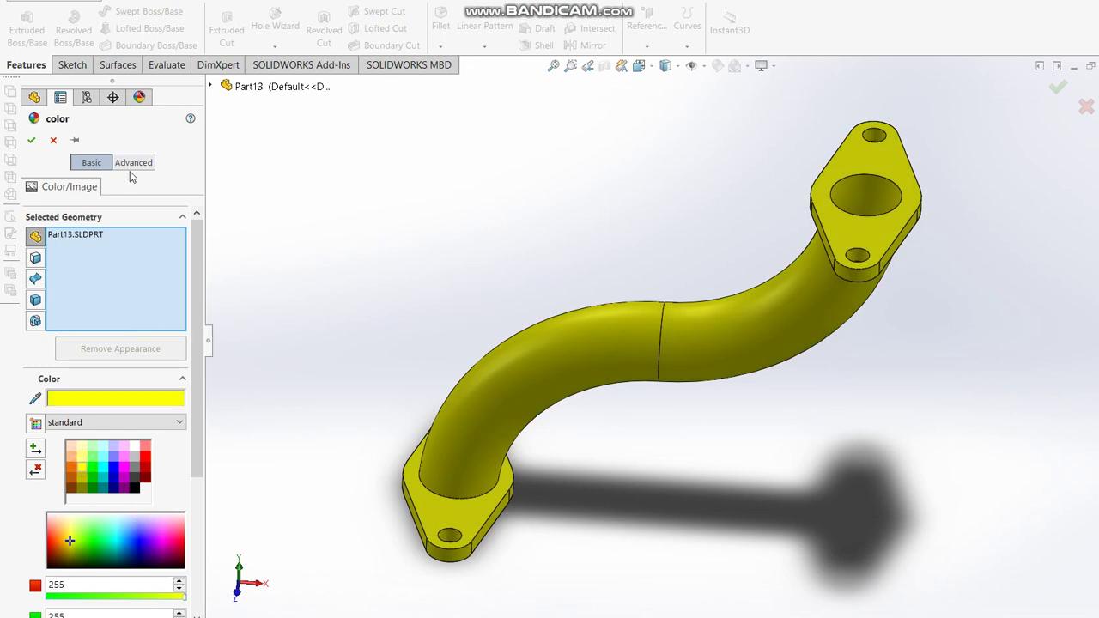
left_click(31, 140)
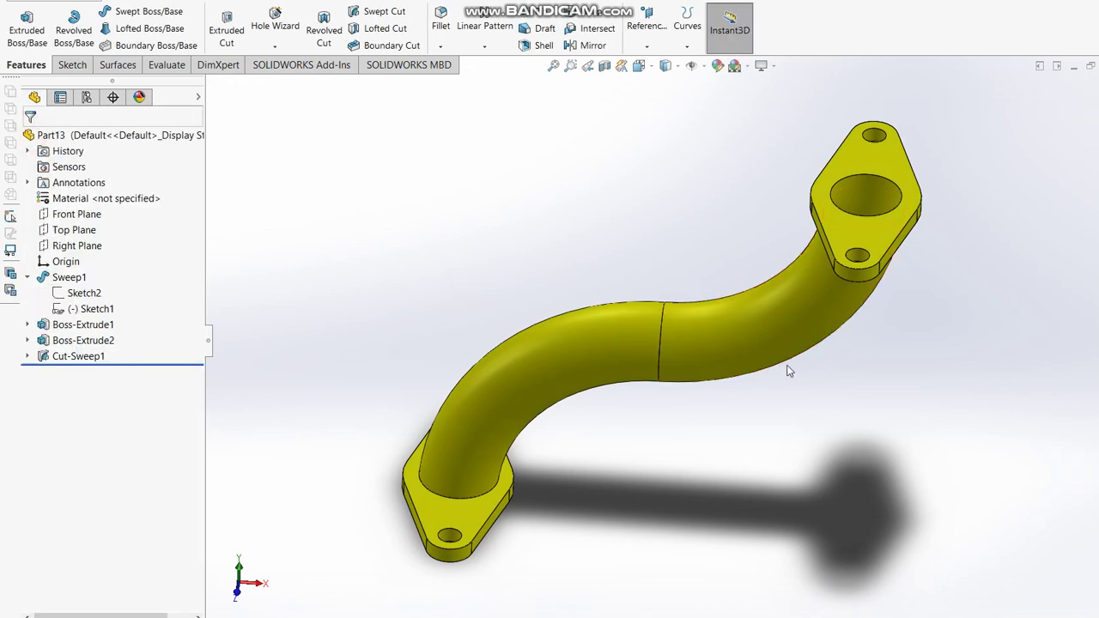
Section the pipe on the Front Plane, viewed from the front, and orbit to inspect the bore.
left_click(74, 215)
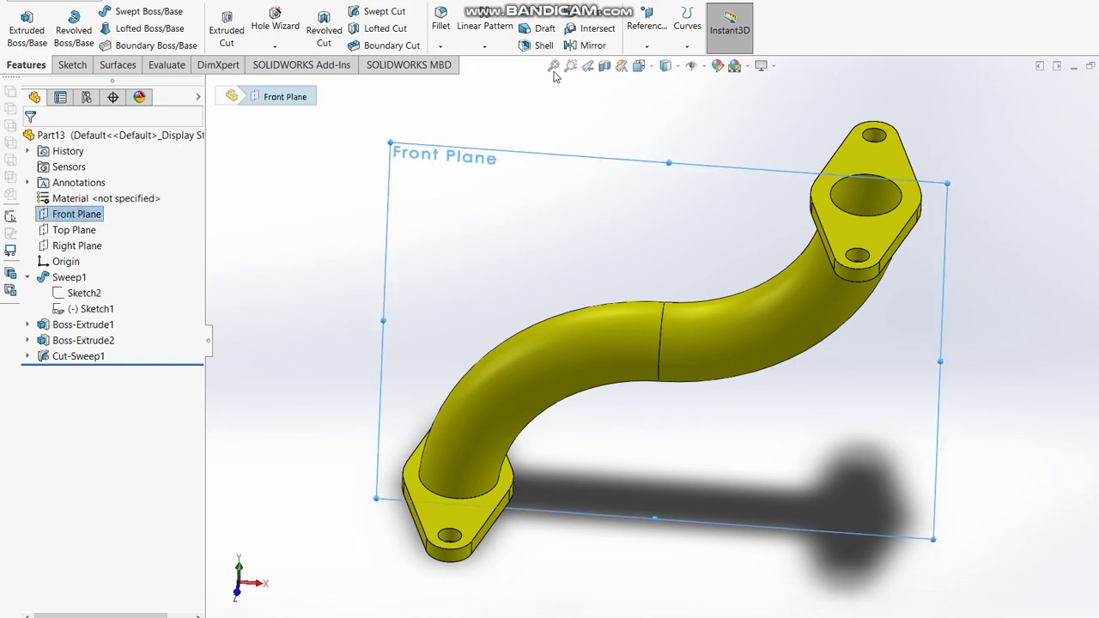
left_click(606, 68)
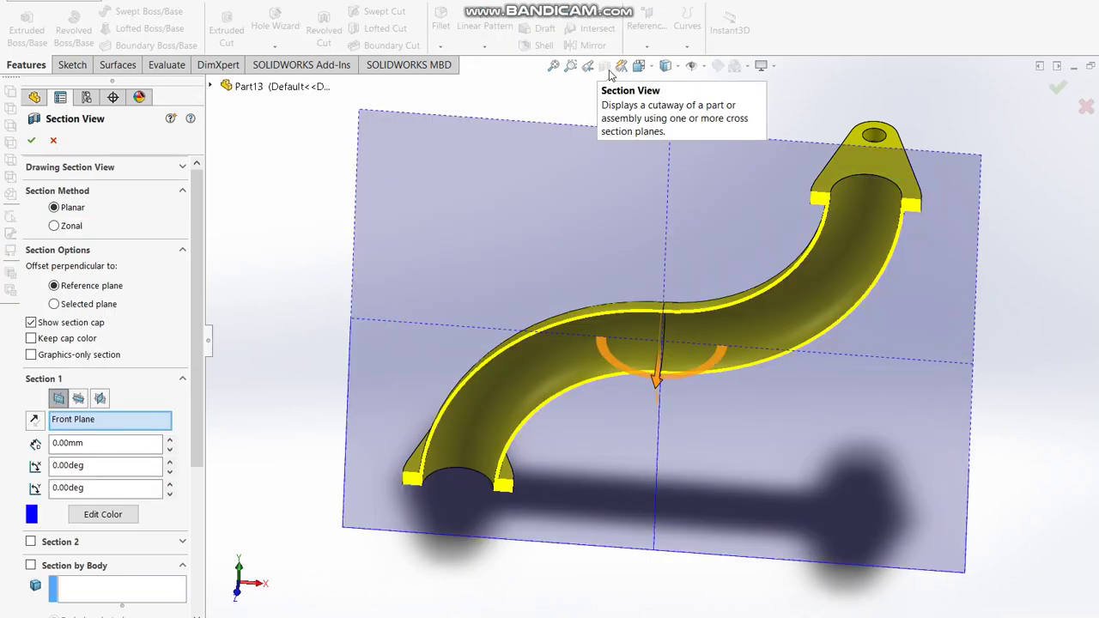
key("ctrl+1")
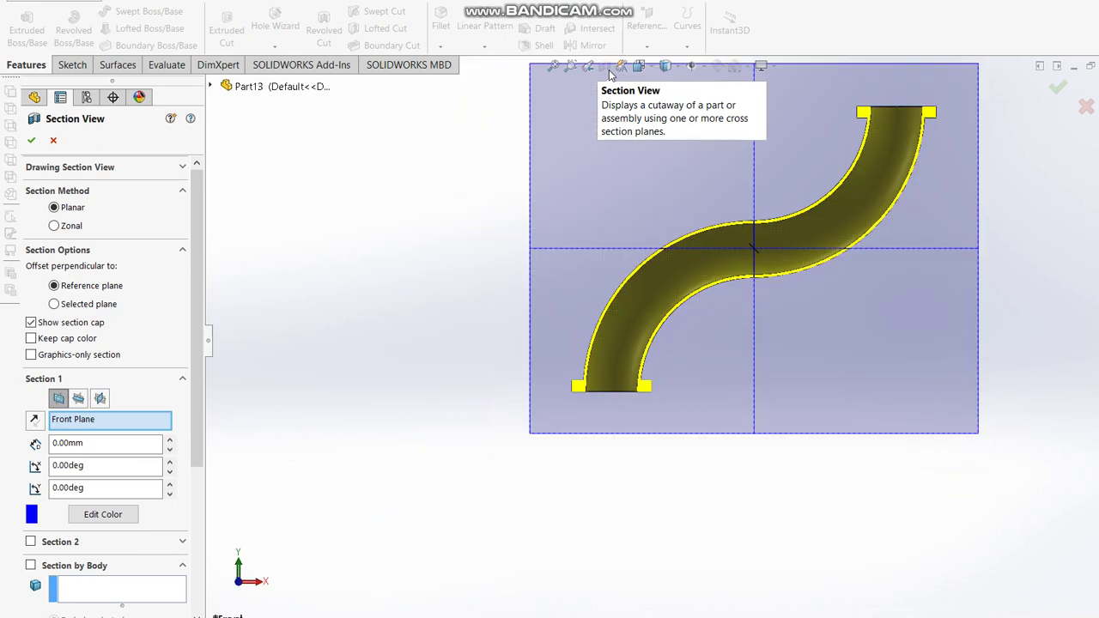
left_click(1065, 86)
scroll(775, 235, "down", 2)
scroll(712, 287, "down", 1)
scroll(770, 255, "up", 3)
scroll(798, 326, "down", 1)
mouse_move(760, 317)
middle_mouse_down()
mouse_move(837, 389)
mouse_move(774, 358)
middle_mouse_up()
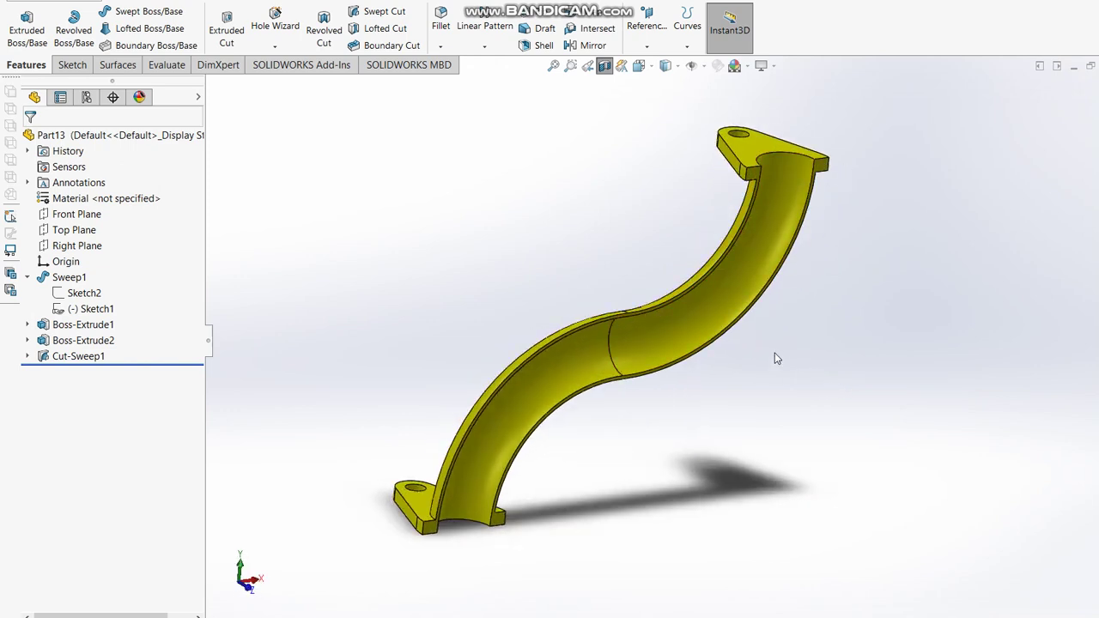
Turn off the section view and orbit the complete pipe to show the upper flange.
left_click(604, 66)
mouse_move(651, 255)
middle_mouse_down()
mouse_move(721, 300)
mouse_move(589, 253)
middle_mouse_up()
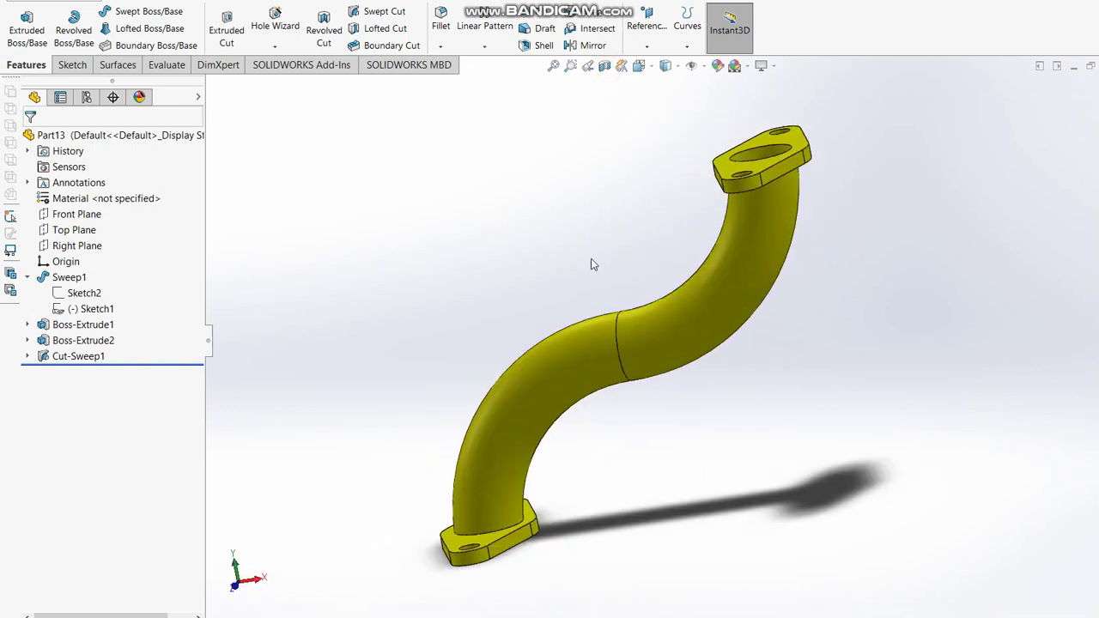
mouse_move(667, 319)
middle_mouse_down()
mouse_move(741, 350)
mouse_move(673, 340)
middle_mouse_up()
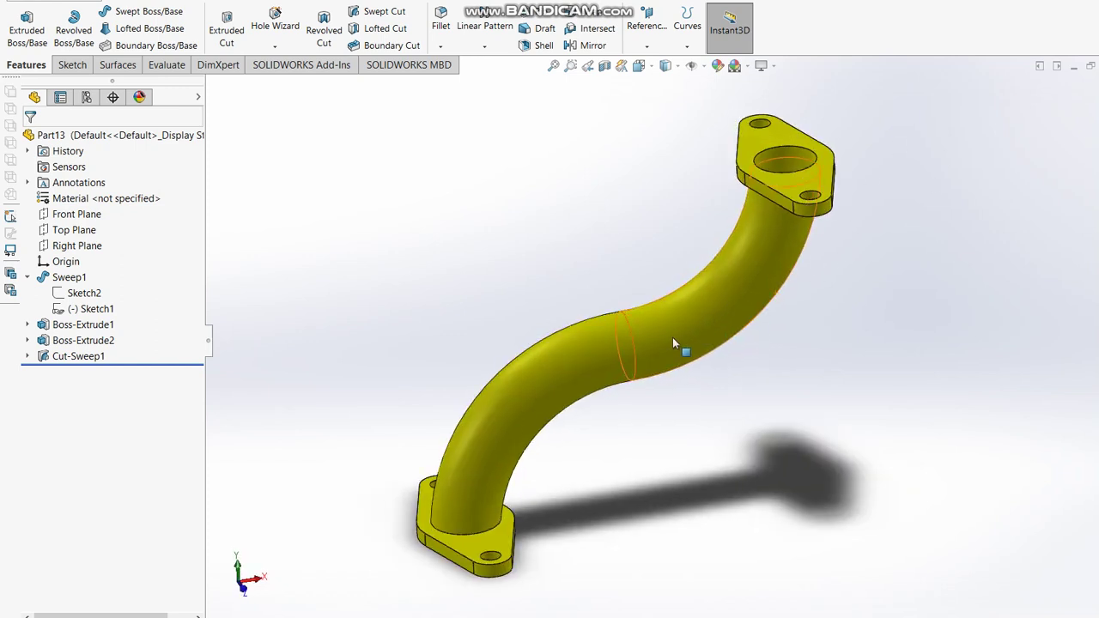